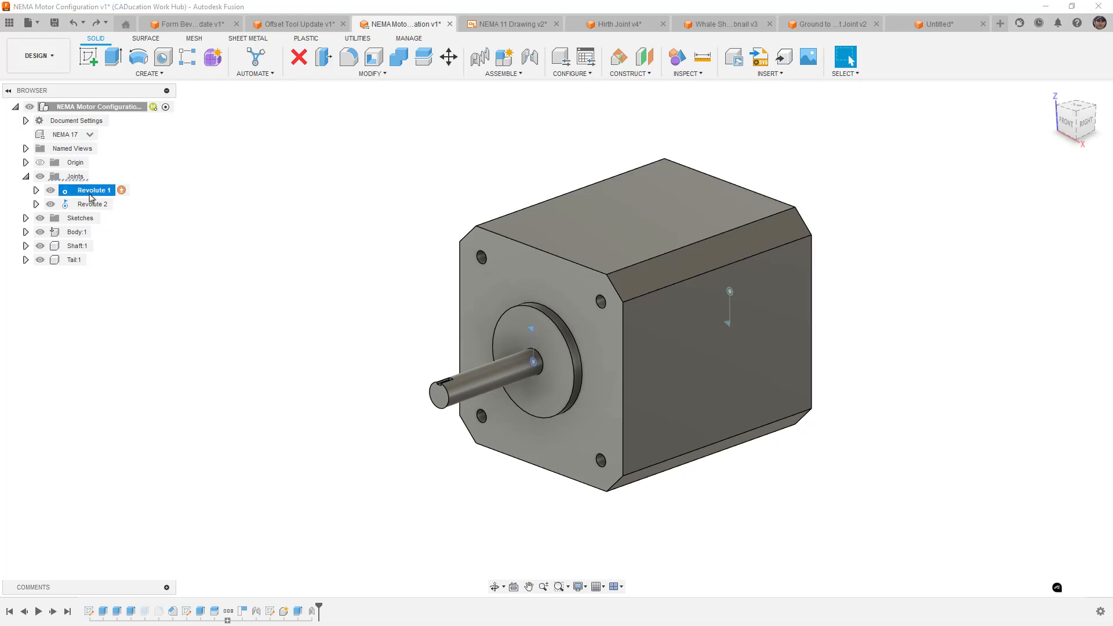
Open the configuration settings for the Revolute 1 joint and review its snap and alignment options
{"action": "right_click", "coordinate": [90, 193]}
{"action": "left_click", "coordinate": [127, 220]}
{"action": "scroll", "coordinate": [250, 297], "scroll_direction": "down", "scroll_amount": 2}
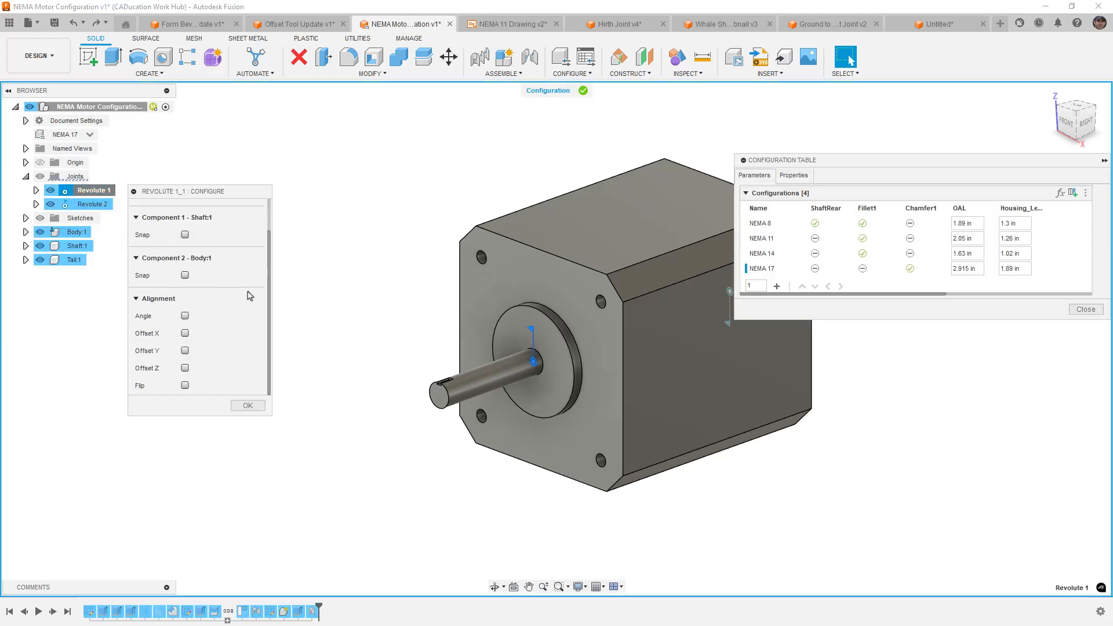
{"action": "scroll", "coordinate": [189, 272], "scroll_direction": "up", "scroll_amount": 1}
{"action": "scroll", "coordinate": [200, 295], "scroll_direction": "down", "scroll_amount": 1}
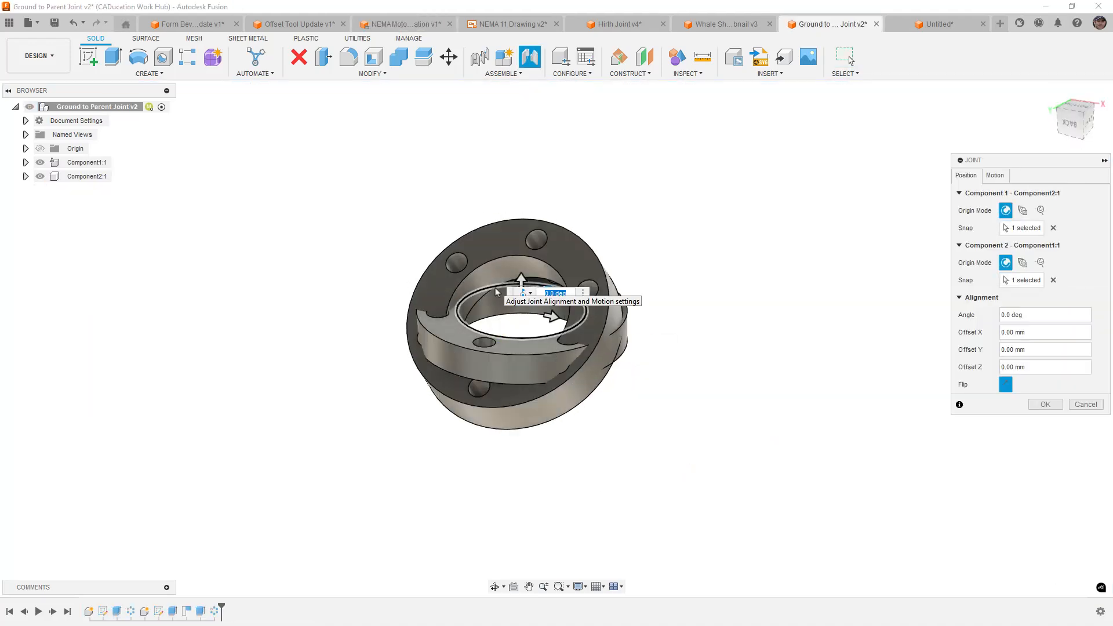
Try joining the two ring components in both selection orders, undoing the first joint and cancelling the second
{"action": "left_click", "coordinate": [1046, 404]}
{"action": "key", "text": "ctrl+z"}
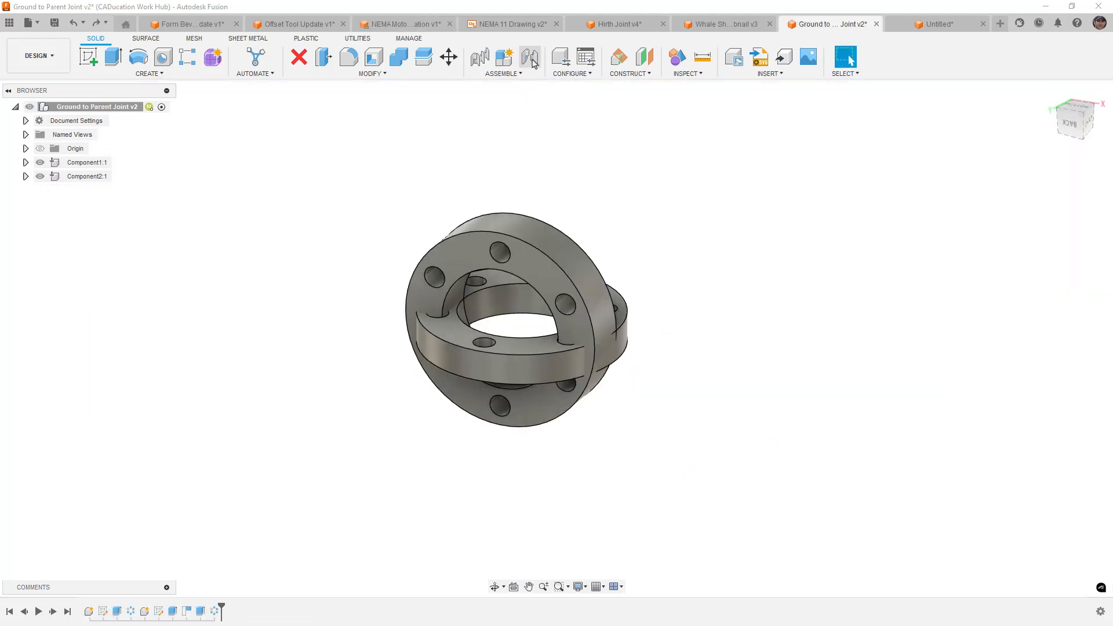
{"action": "left_click", "coordinate": [530, 58]}
{"action": "left_click", "coordinate": [502, 291]}
{"action": "left_click", "coordinate": [480, 273]}
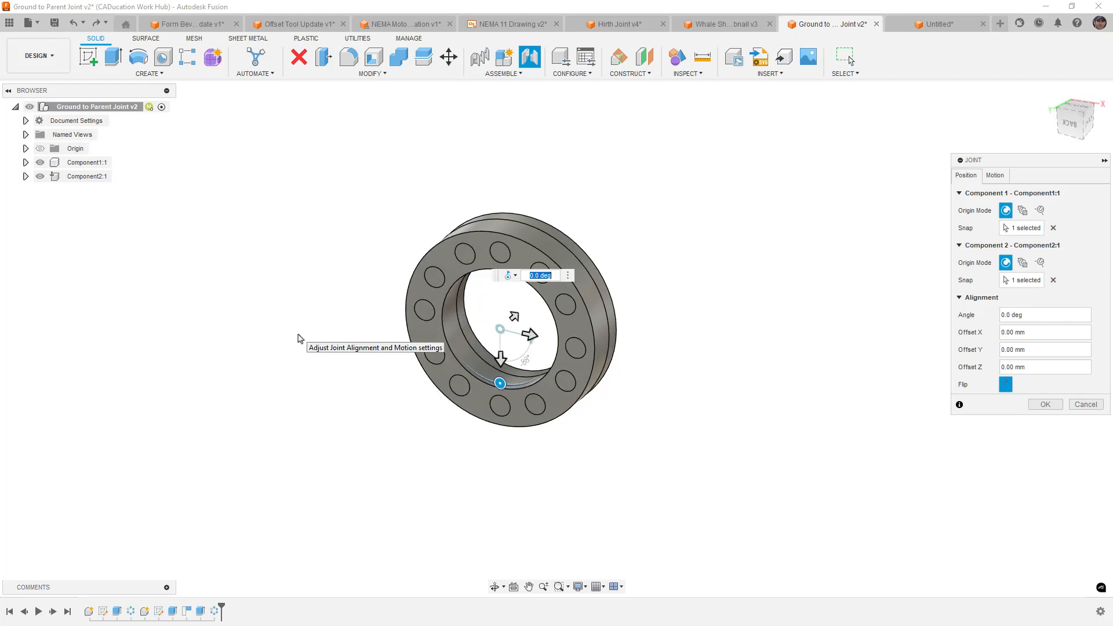
{"action": "key", "text": "Escape"}
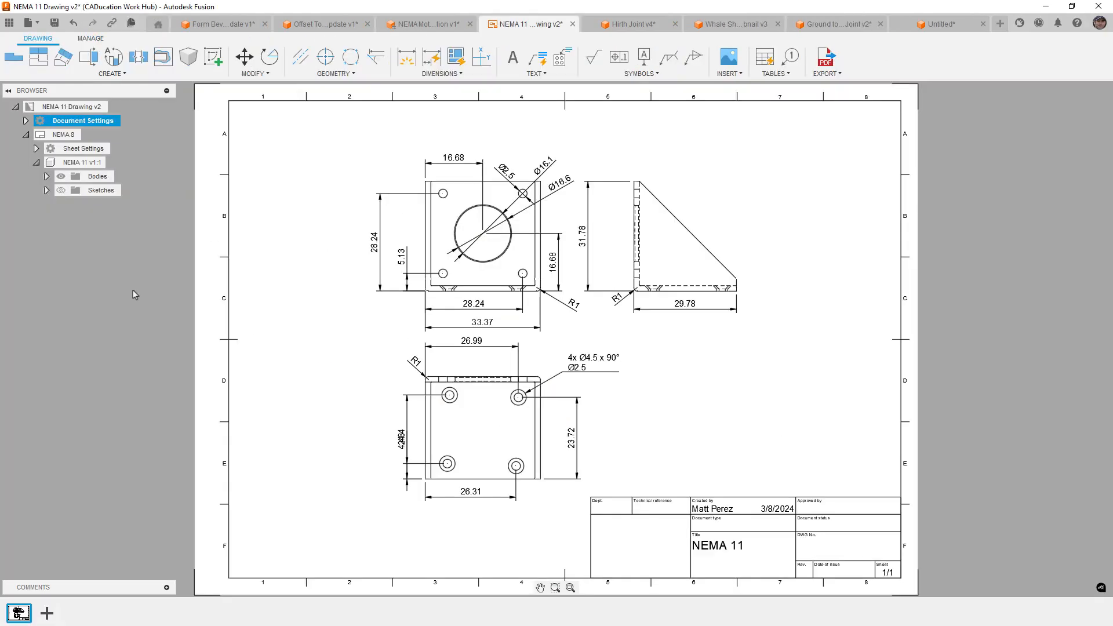
Set the drawing's number delimiter to Comma in the document settings, with the 16.68 dimension in close view
{"action": "left_click", "coordinate": [556, 588]}
{"action": "left_click", "coordinate": [404, 133]}
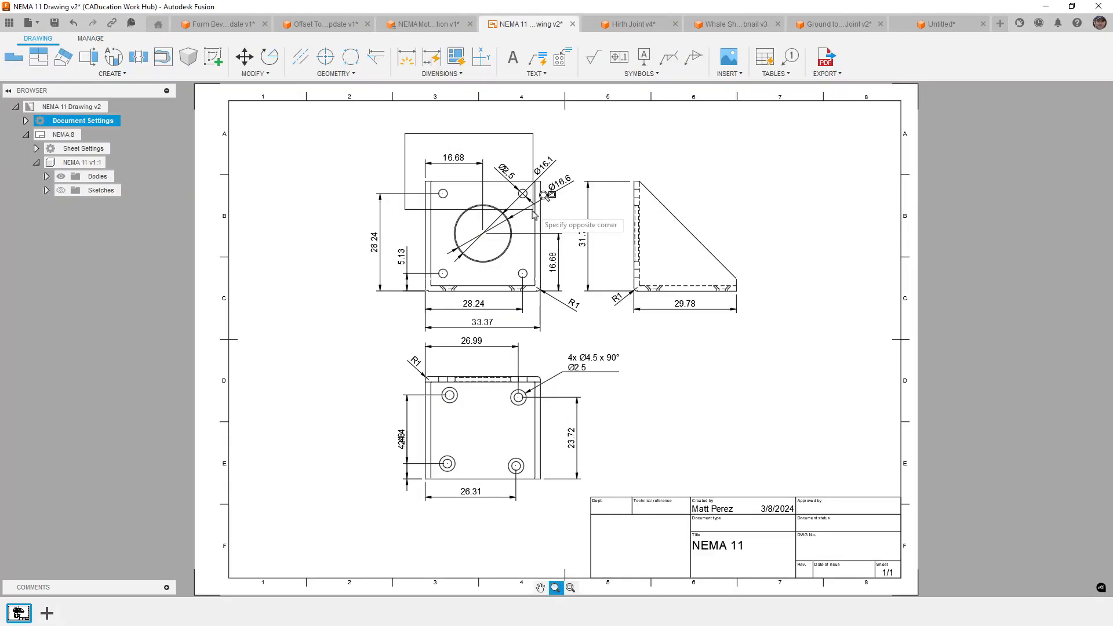
{"action": "left_click", "coordinate": [527, 201]}
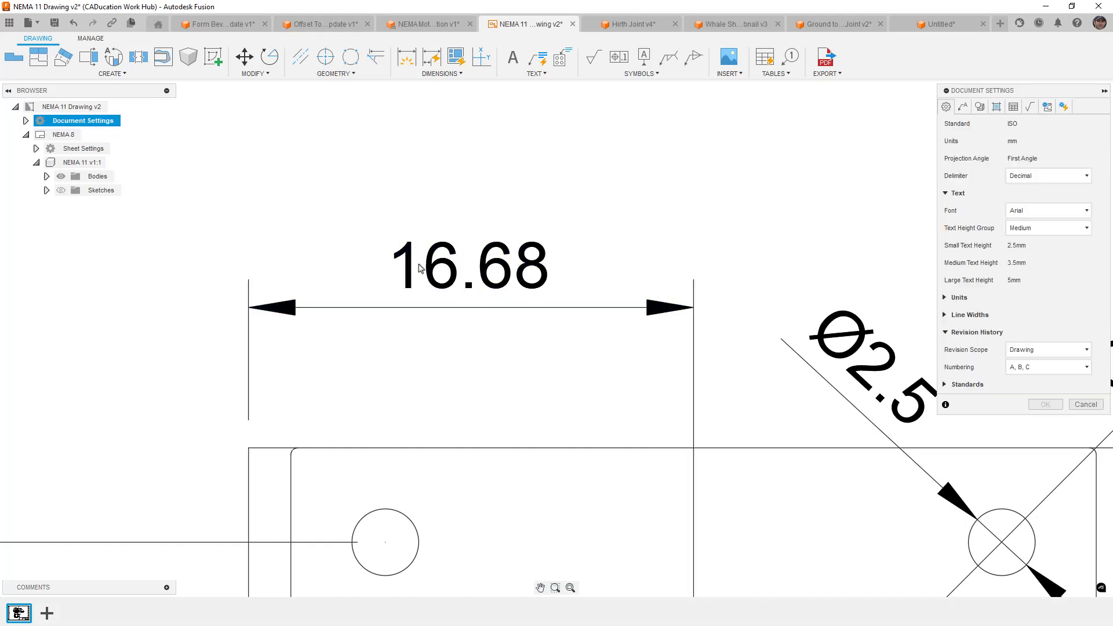
{"action": "left_click", "coordinate": [1048, 176]}
{"action": "left_click", "coordinate": [1038, 197]}
{"action": "left_click", "coordinate": [1045, 404]}
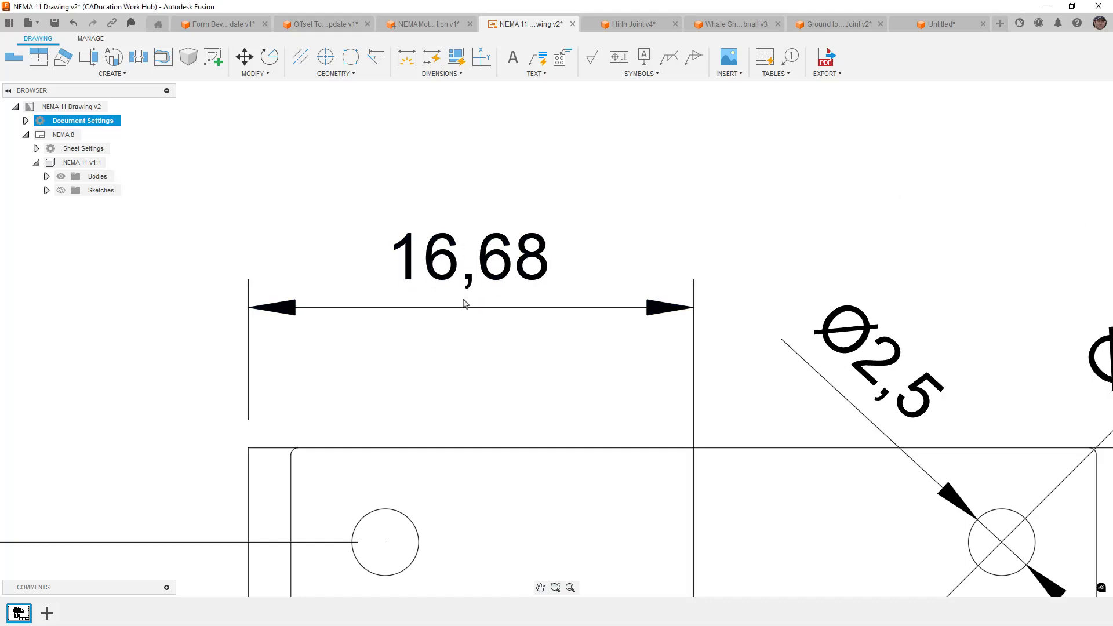
Reopen the drawing's document settings and view the last category of options
{"action": "double_click", "coordinate": [116, 120]}
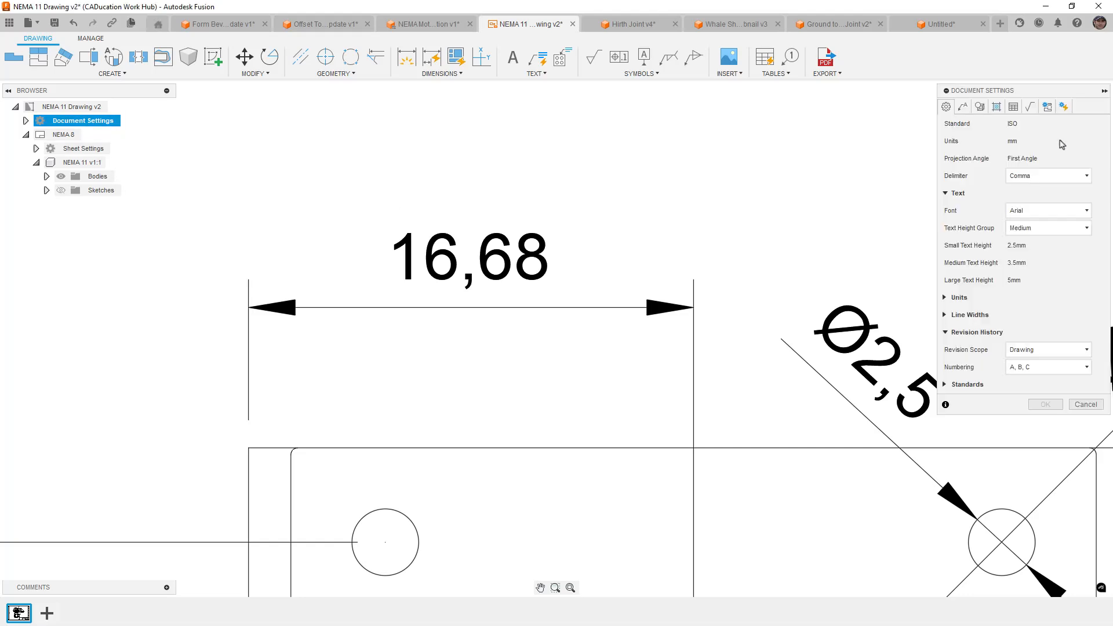
{"action": "left_click", "coordinate": [1064, 107]}
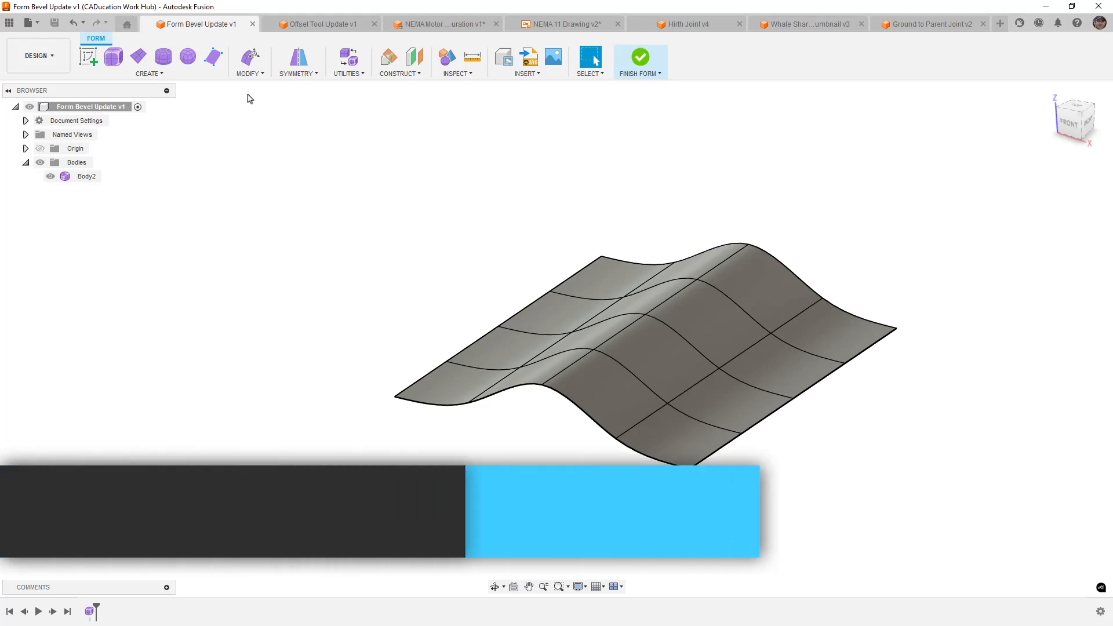
Start a Bevel Edge on the form surface in offset ratio mode and select its three interior lengthwise edge loops
{"action": "left_click", "coordinate": [258, 75]}
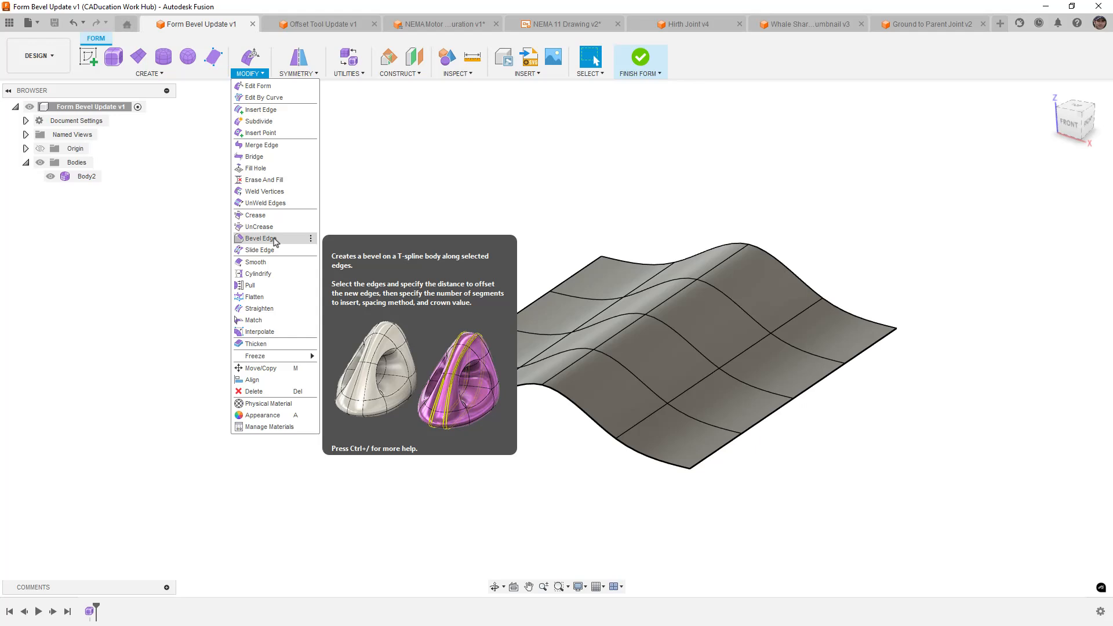
{"action": "left_click", "coordinate": [272, 239]}
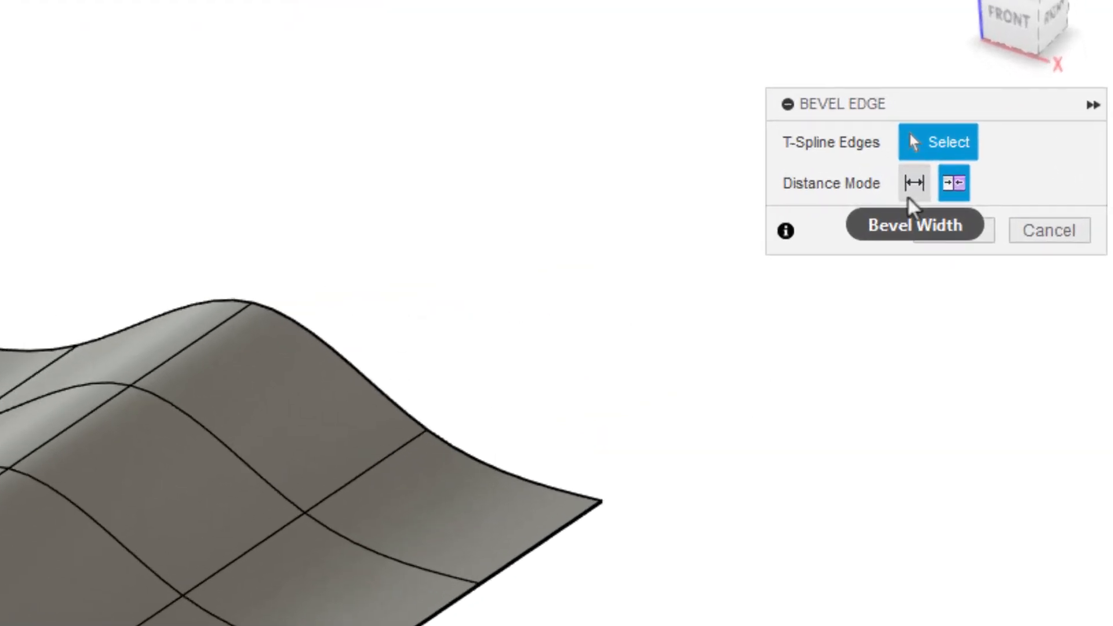
{"action": "left_click", "coordinate": [902, 188]}
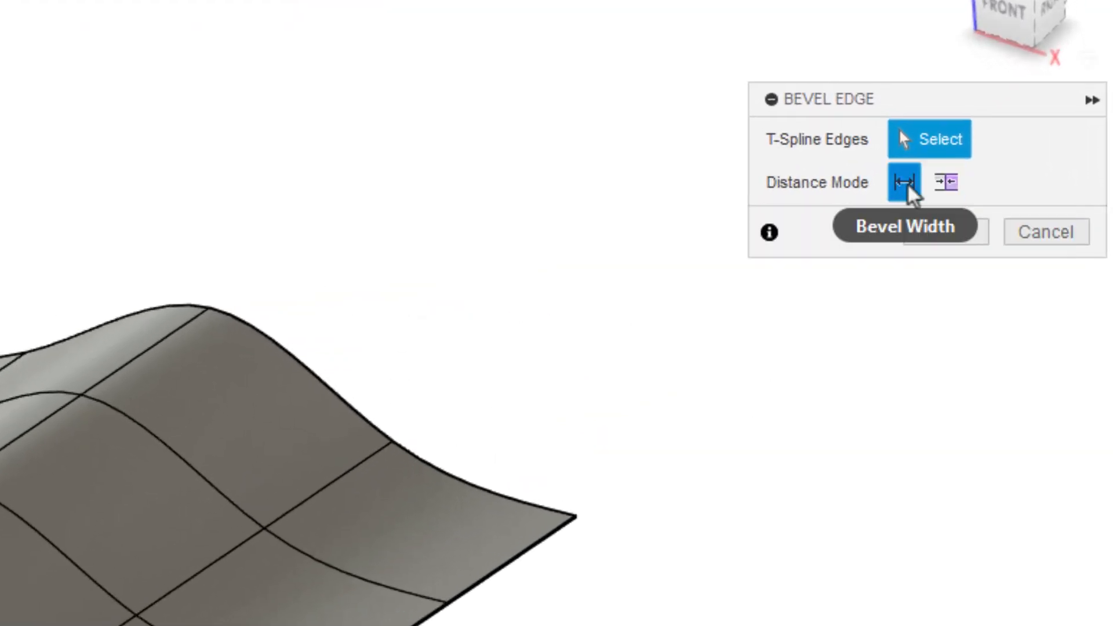
{"action": "left_click", "coordinate": [951, 185]}
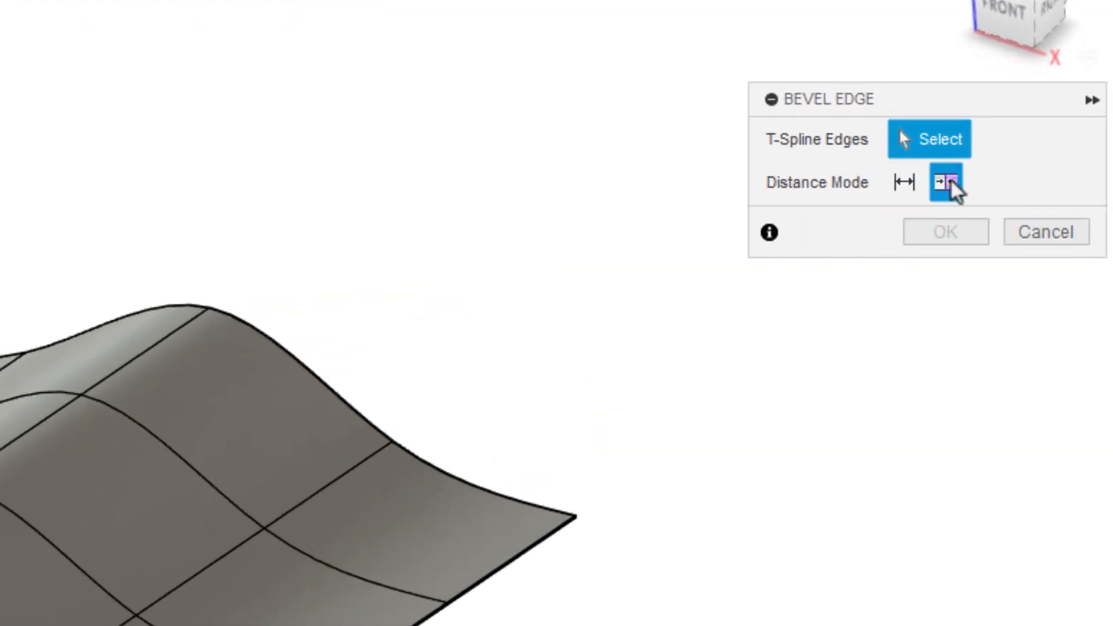
{"action": "double_click", "coordinate": [2, 448]}
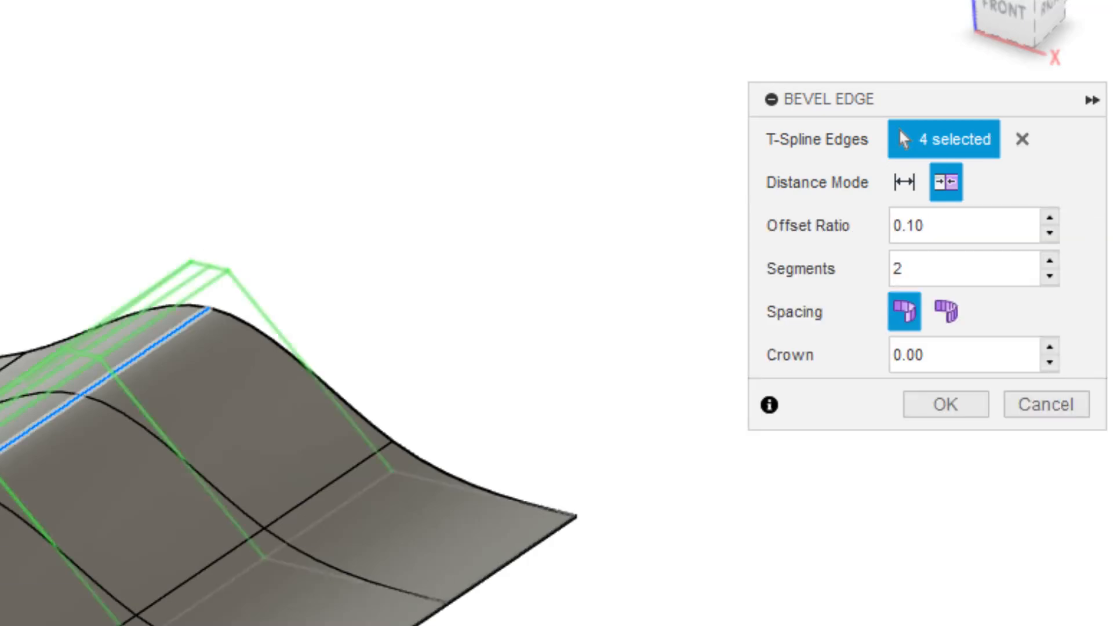
{"action": "double_click", "coordinate": [2, 369]}
{"action": "double_click", "coordinate": [123, 623]}
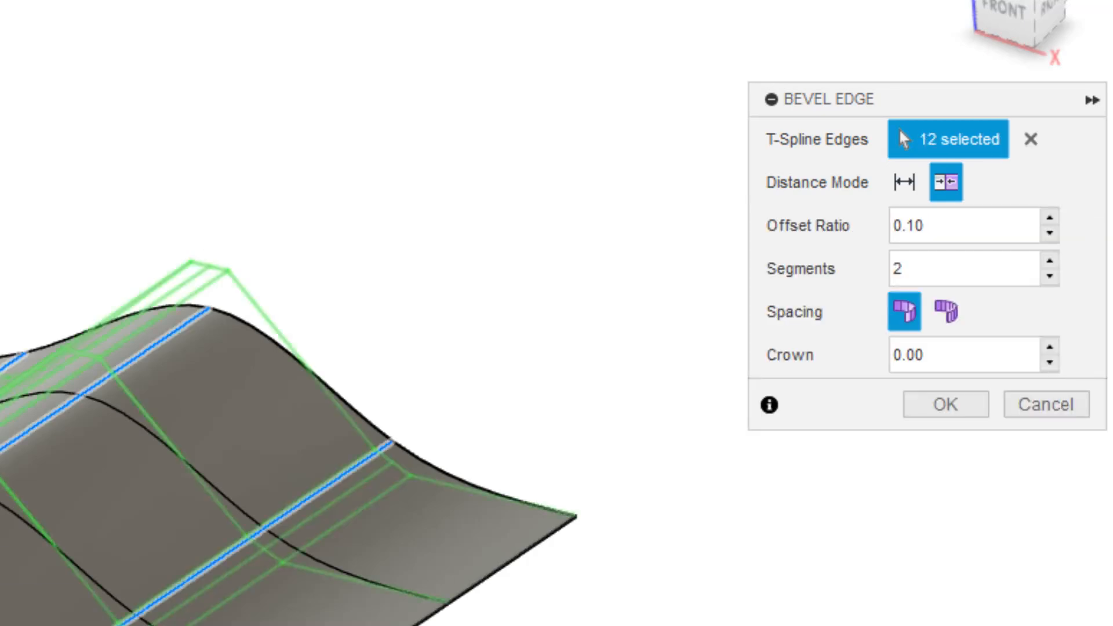
Try bevel offset ratios of 0.5, 0.05 and 0.1 in front view, and compare 1 segment with 2
{"action": "left_click", "coordinate": [981, 26]}
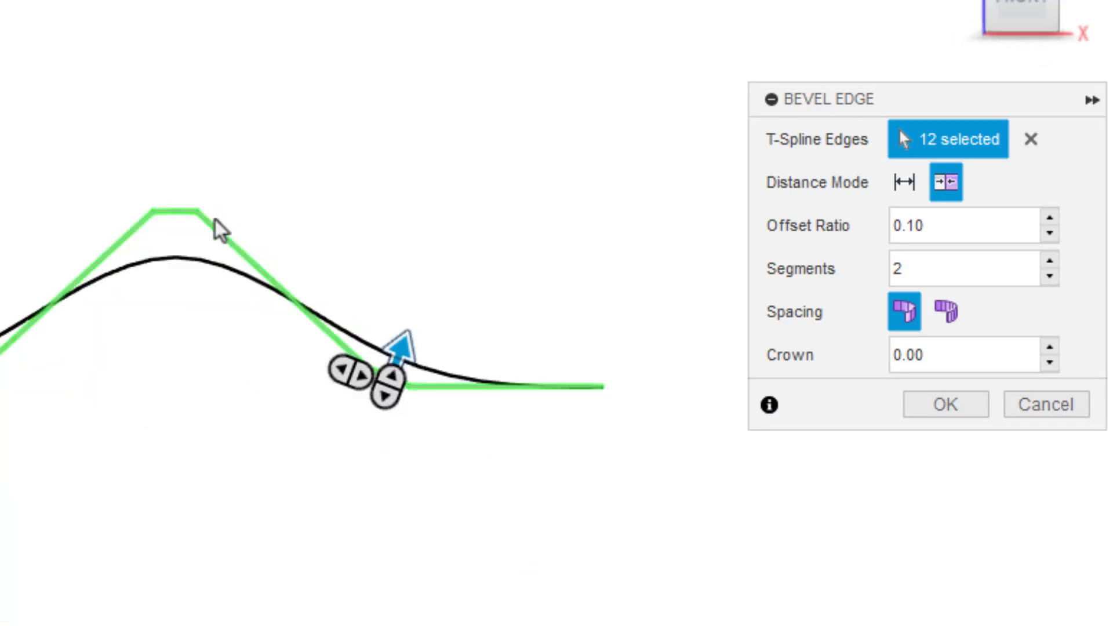
{"action": "scroll", "coordinate": [381, 266], "scroll_direction": "up", "scroll_amount": 4}
{"action": "middle_click_drag", "start_coordinate": [406, 250], "coordinate": [169, 301]}
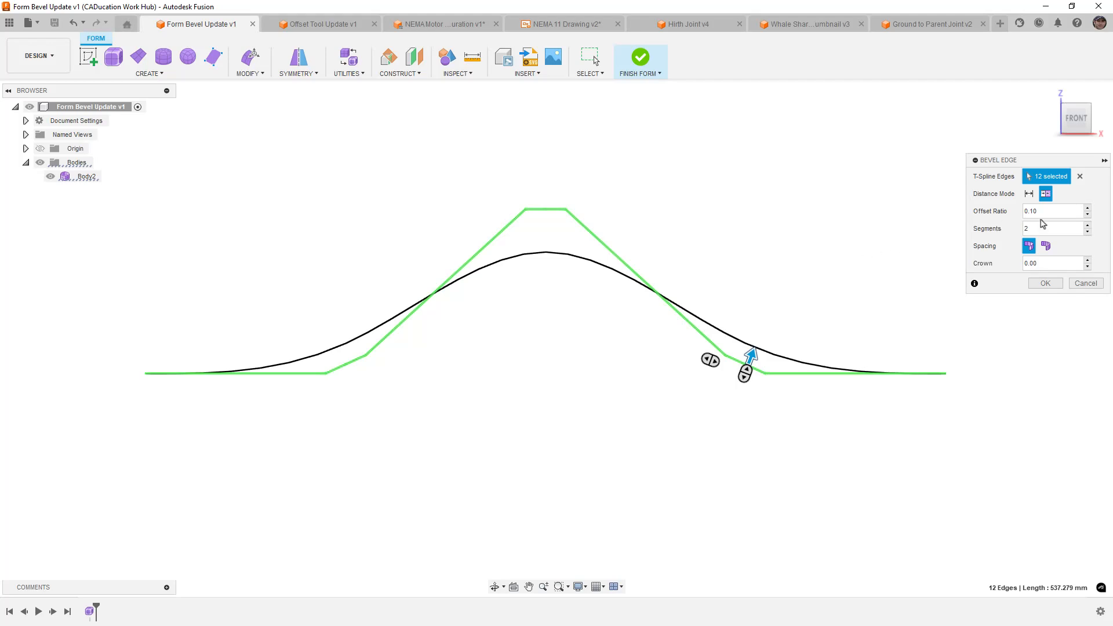
{"action": "left_click", "coordinate": [1015, 214]}
{"action": "type", "text": ".5"}
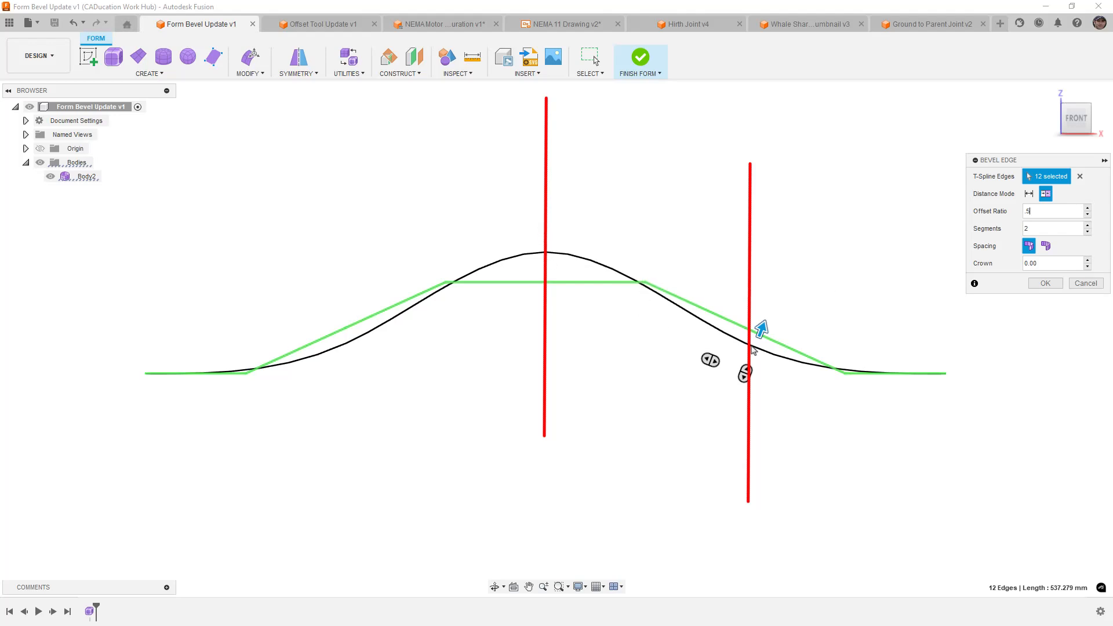
{"action": "left_click", "coordinate": [1029, 212]}
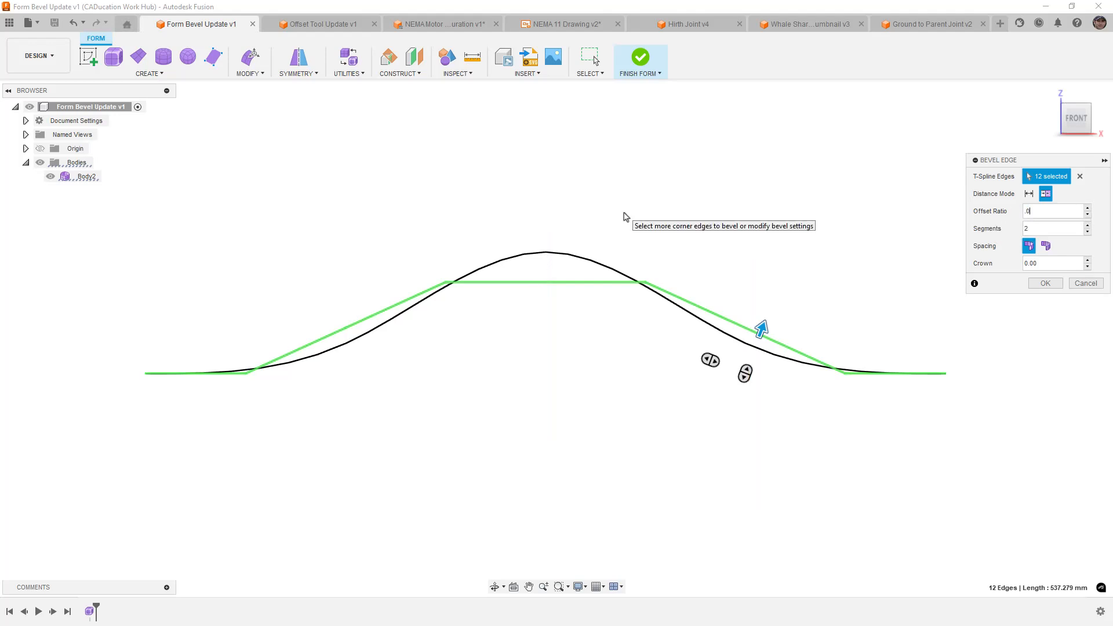
{"action": "key", "text": "Return"}
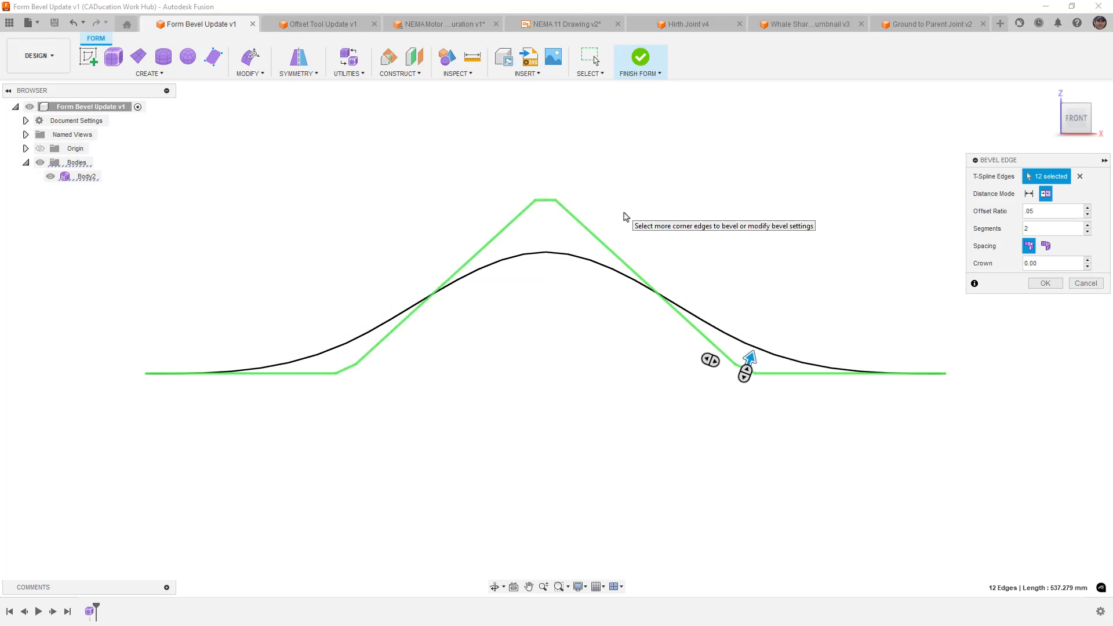
{"action": "type", "text": ".1"}
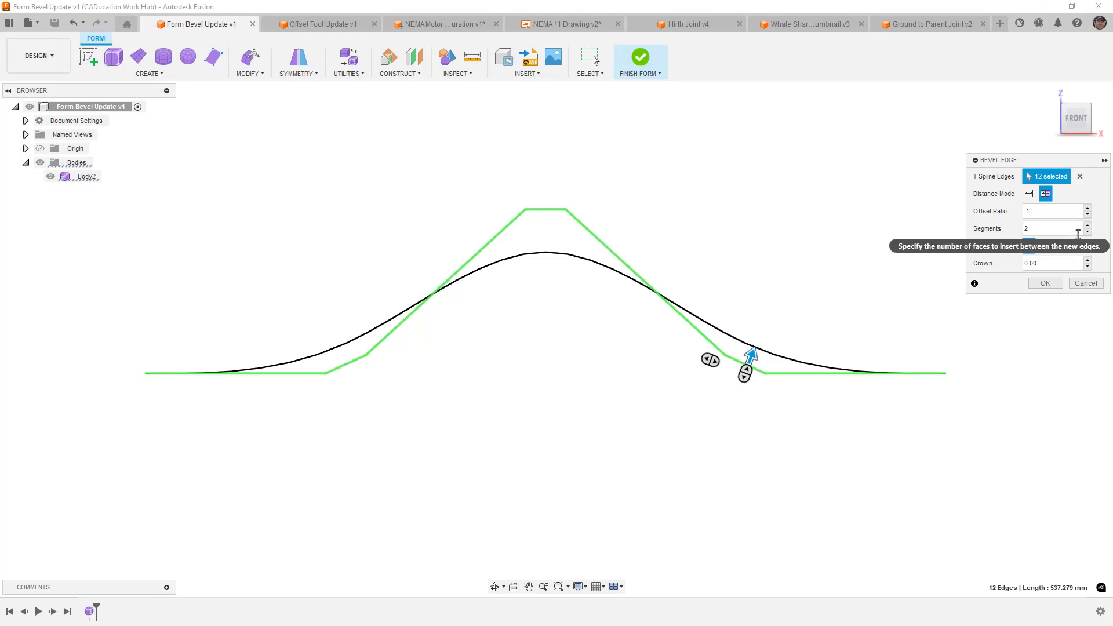
{"action": "left_click", "coordinate": [1088, 232]}
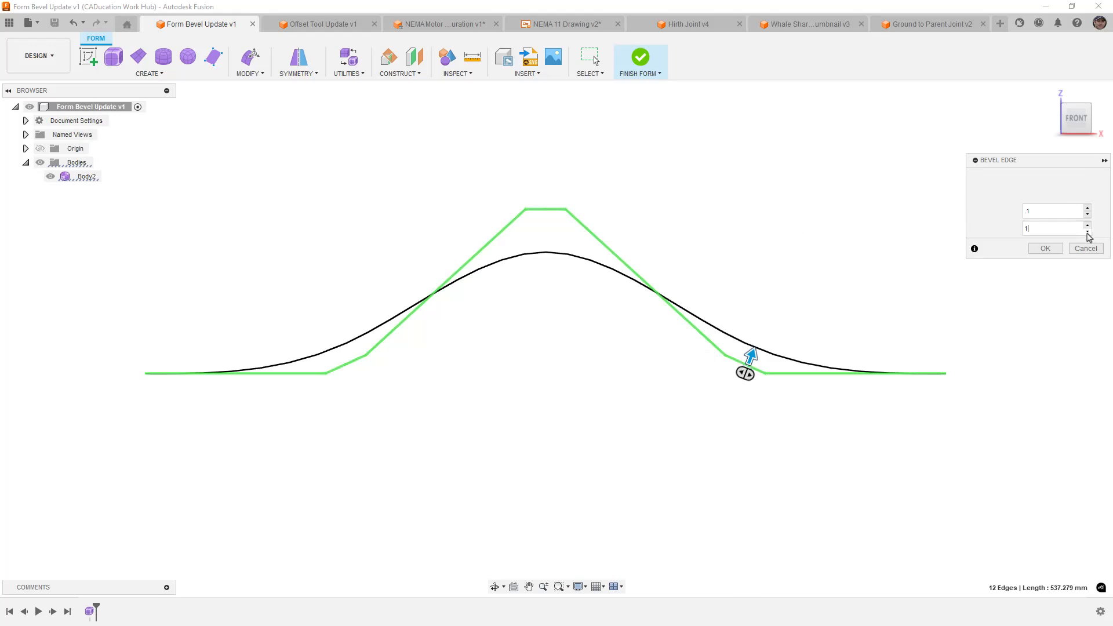
{"action": "left_click", "coordinate": [1087, 225]}
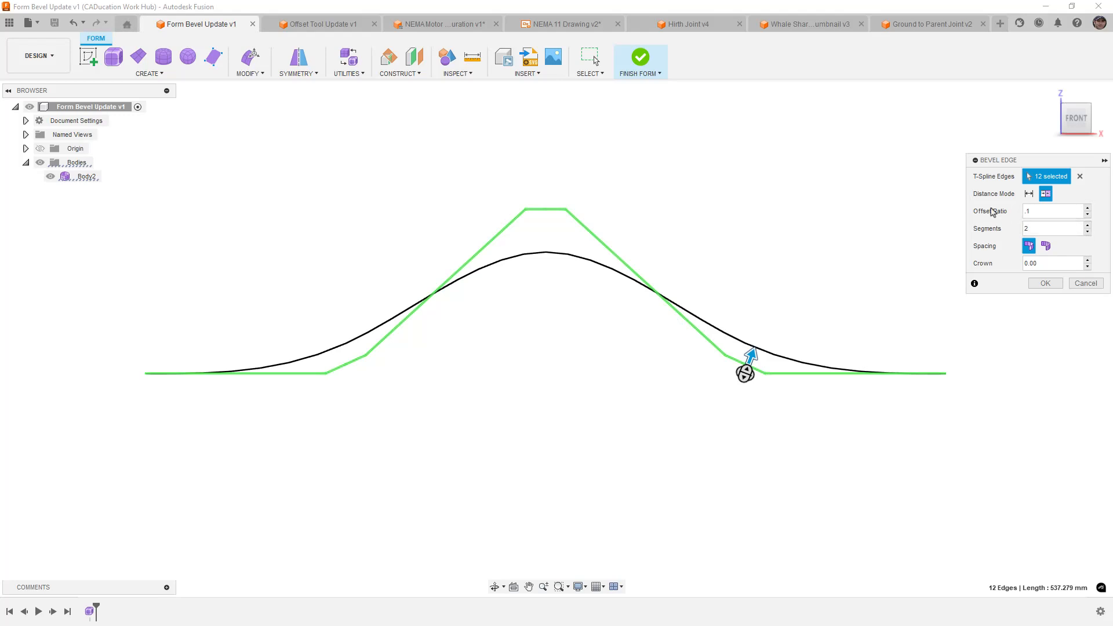
Switch the bevel's distance mode to Bevel Width and set the width to 10 mm
{"action": "left_click", "coordinate": [1030, 194]}
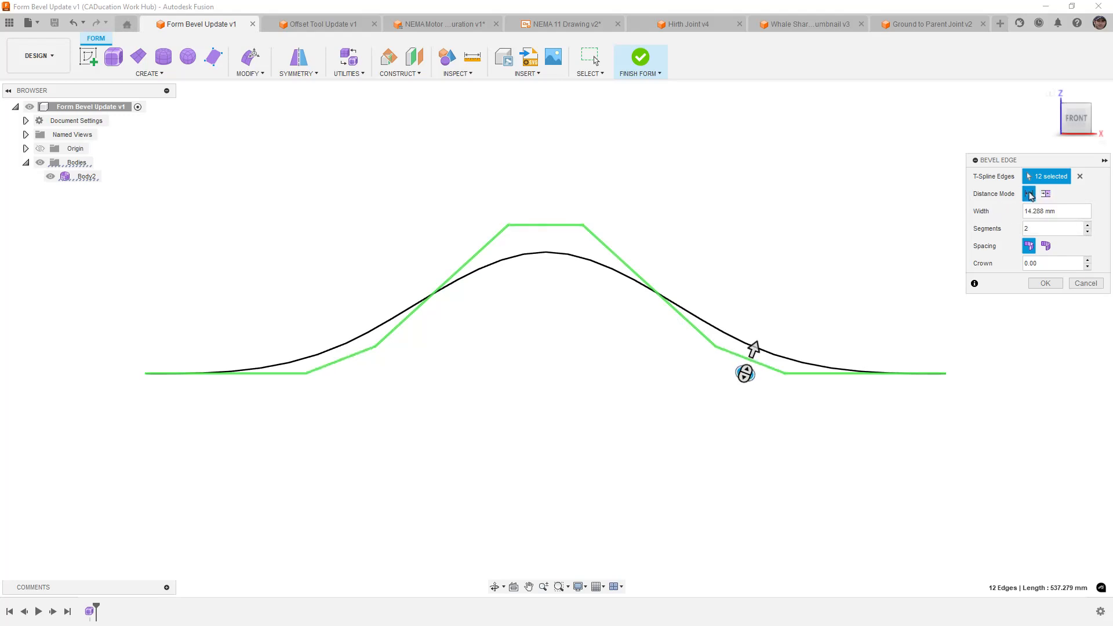
{"action": "left_click_drag", "start_coordinate": [1080, 212], "coordinate": [970, 212]}
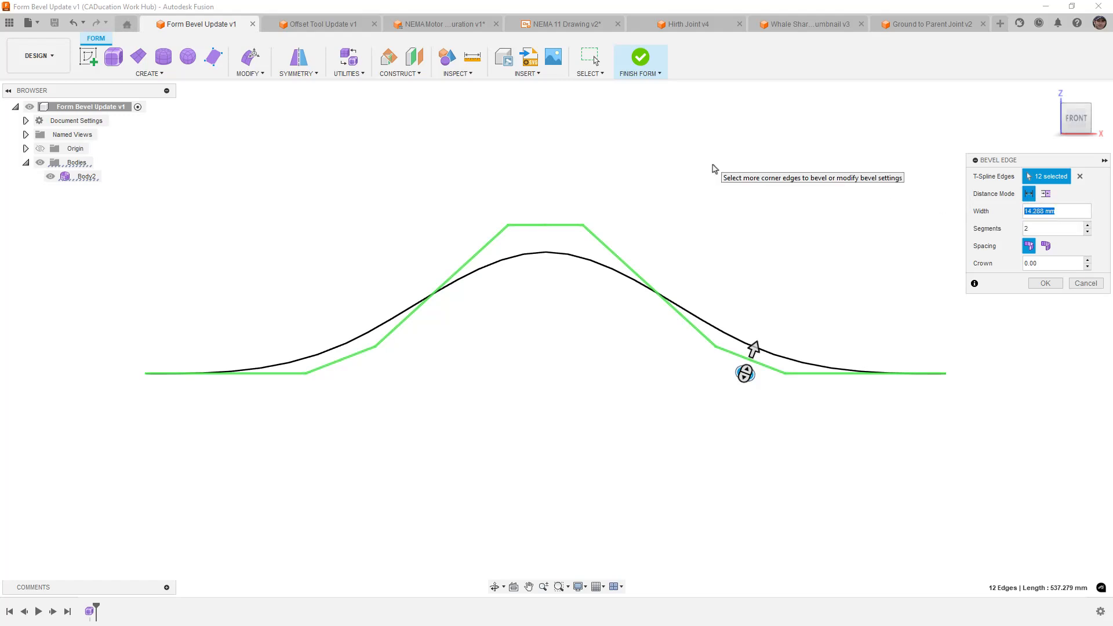
{"action": "type", "text": "10"}
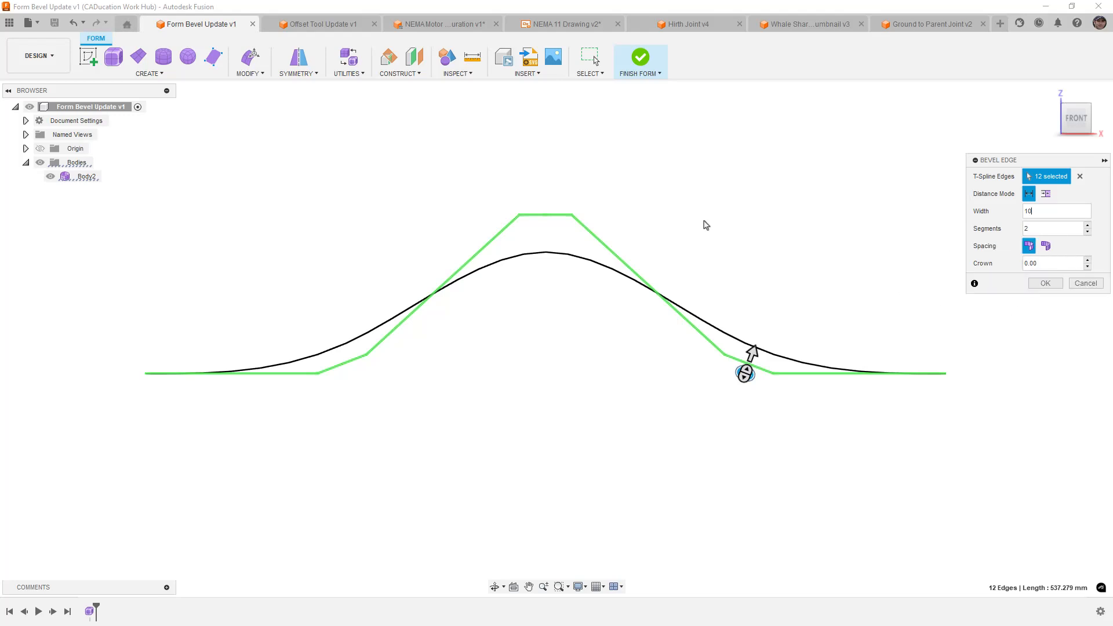
Raise the bevel's crown in 0.25 increments to 1.75 and lower it back to 0
{"action": "left_click", "coordinate": [1088, 260]}
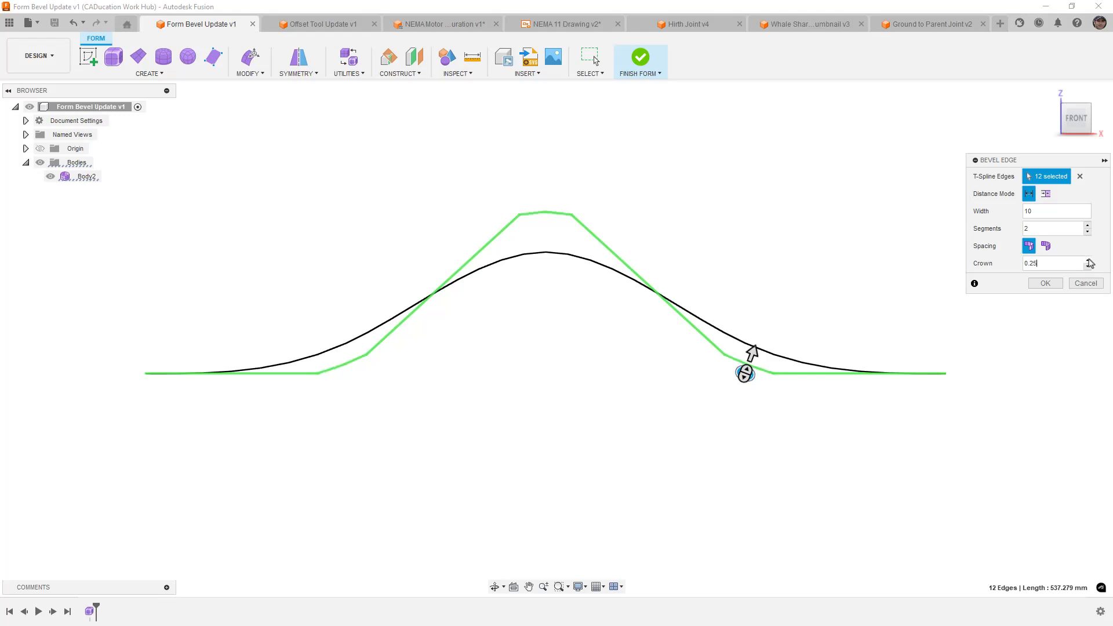
{"action": "left_click", "coordinate": [1088, 260]}
{"action": "left_click", "coordinate": [1087, 260]}
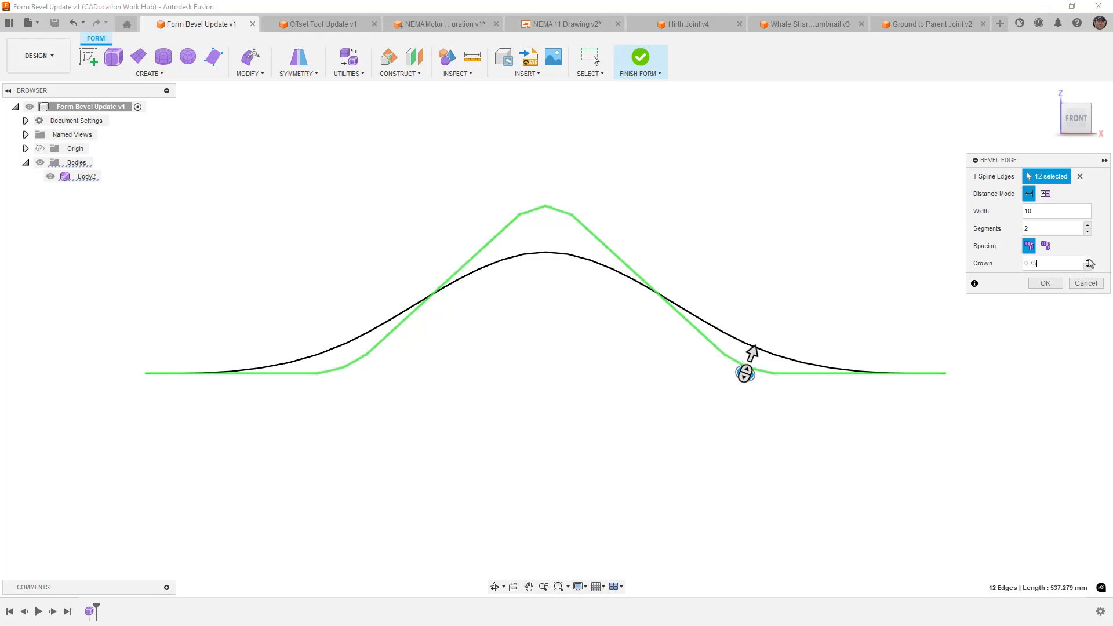
{"action": "left_click", "coordinate": [1088, 259]}
{"action": "left_click", "coordinate": [1088, 259]}
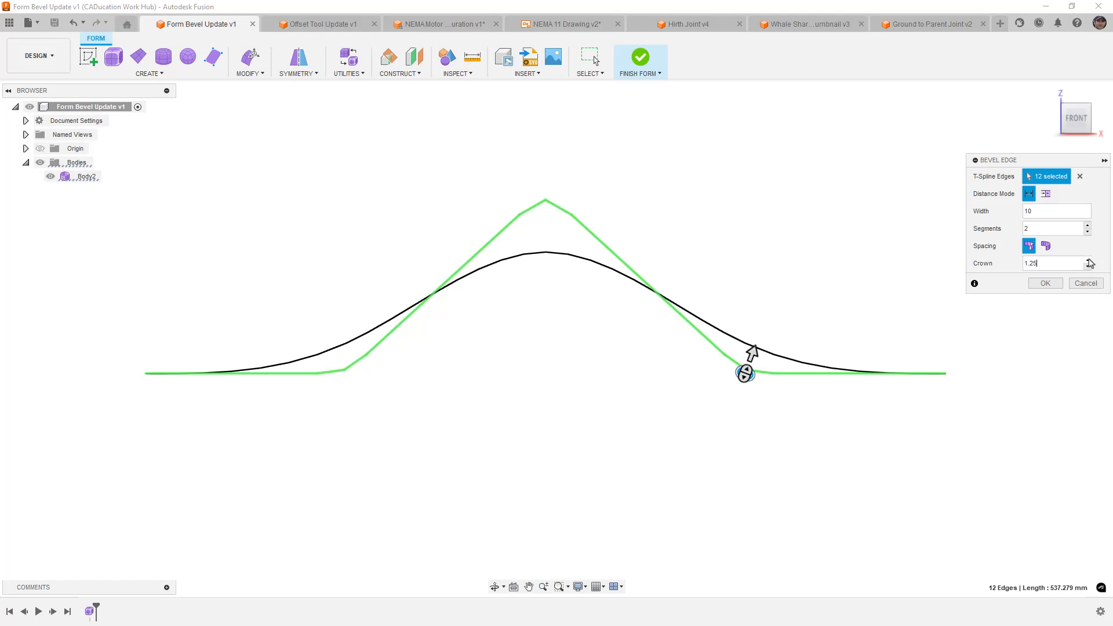
{"action": "left_click", "coordinate": [1088, 260]}
{"action": "left_click", "coordinate": [1088, 260]}
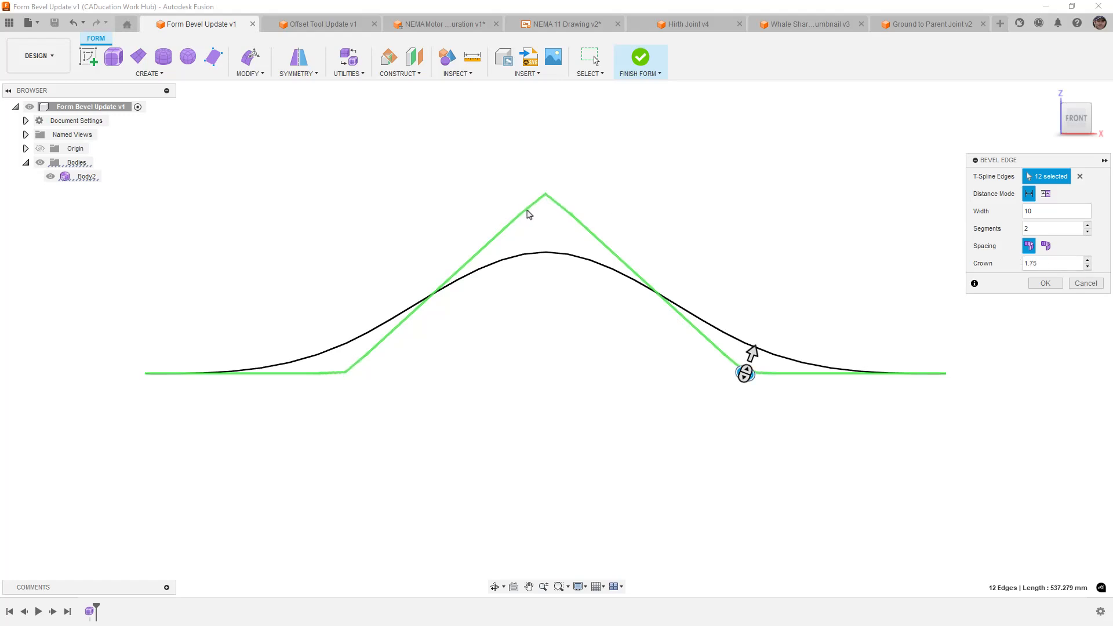
{"action": "left_click", "coordinate": [1088, 266]}
{"action": "left_click", "coordinate": [1087, 267]}
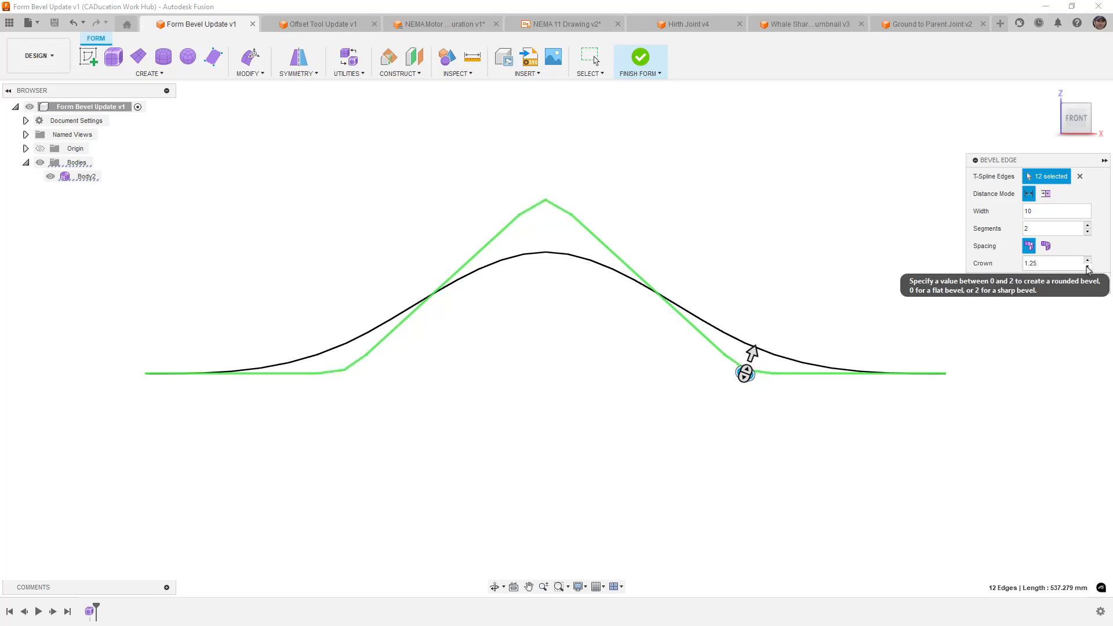
{"action": "left_click", "coordinate": [1088, 267]}
{"action": "left_click", "coordinate": [1088, 267]}
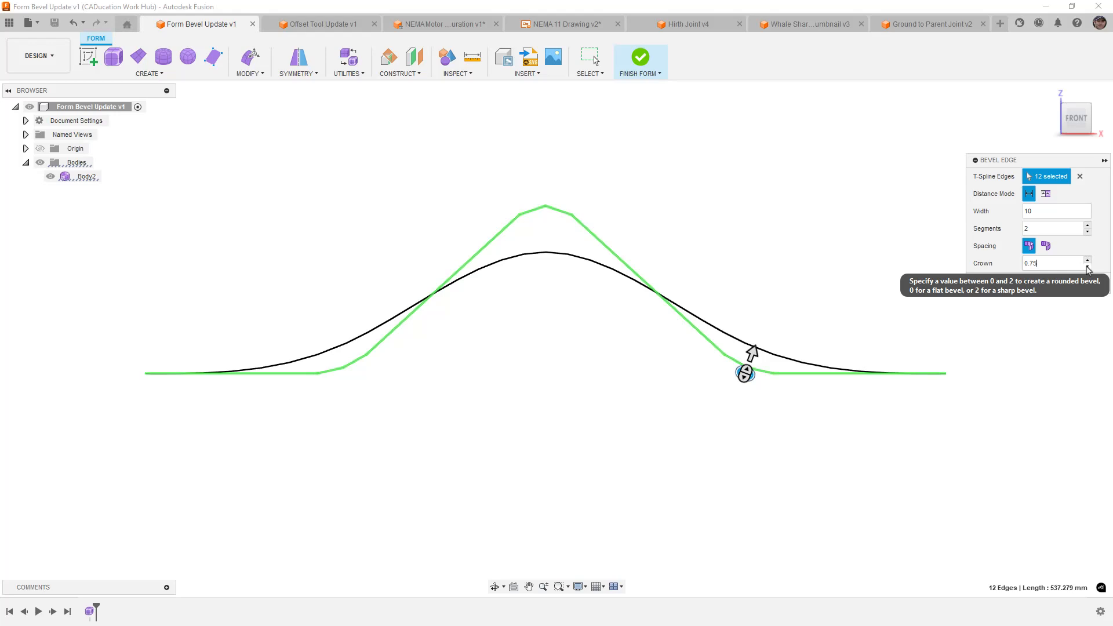
{"action": "left_click", "coordinate": [1088, 267]}
{"action": "left_click", "coordinate": [1087, 267]}
{"action": "left_click", "coordinate": [1087, 267]}
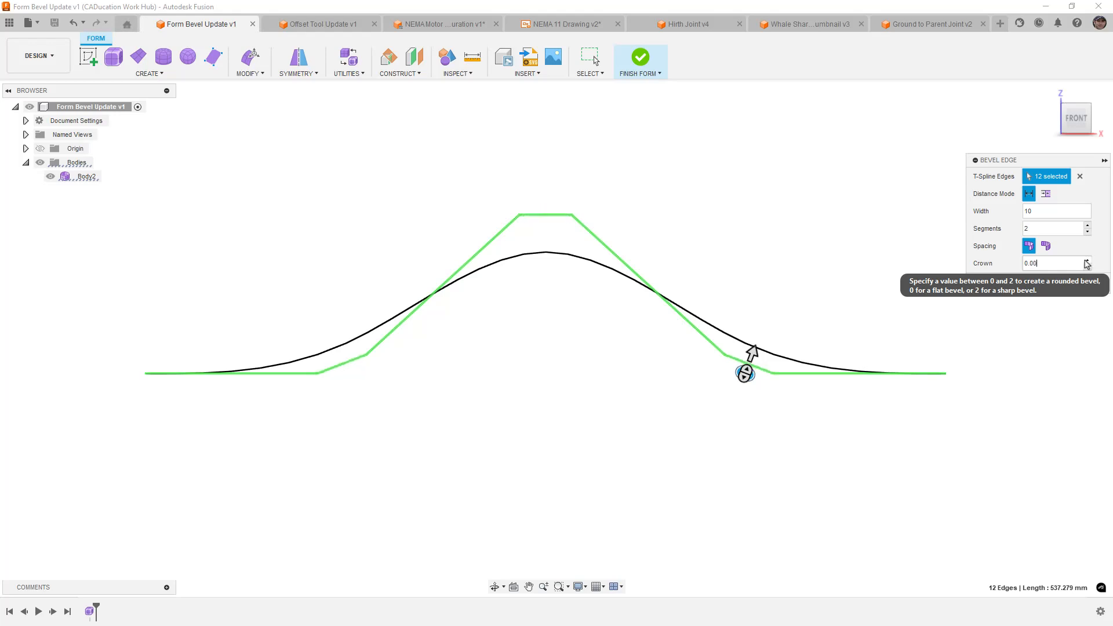
Set the bevel to 3 segments and inspect its preview from an angled view
{"action": "left_click", "coordinate": [1087, 225]}
{"action": "middle_click_drag", "start_coordinate": [770, 225], "coordinate": [768, 236], "text": "shift"}
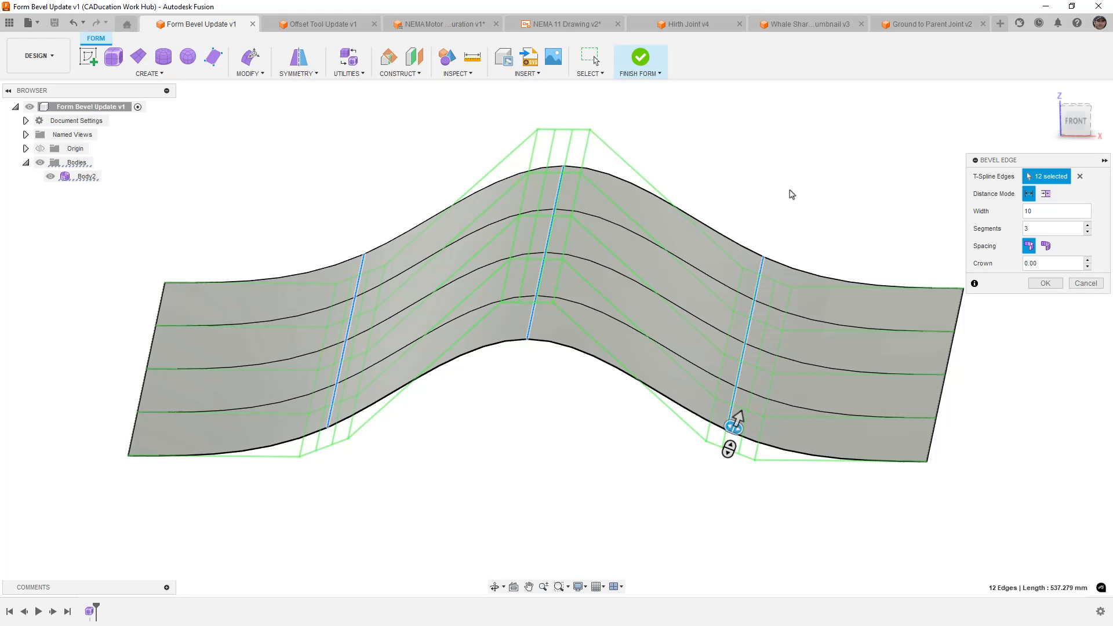
Raise the bevel's crown to 1.00 and apply the 10 mm, 3-segment bevel to the selected edges
{"action": "left_click", "coordinate": [1088, 260]}
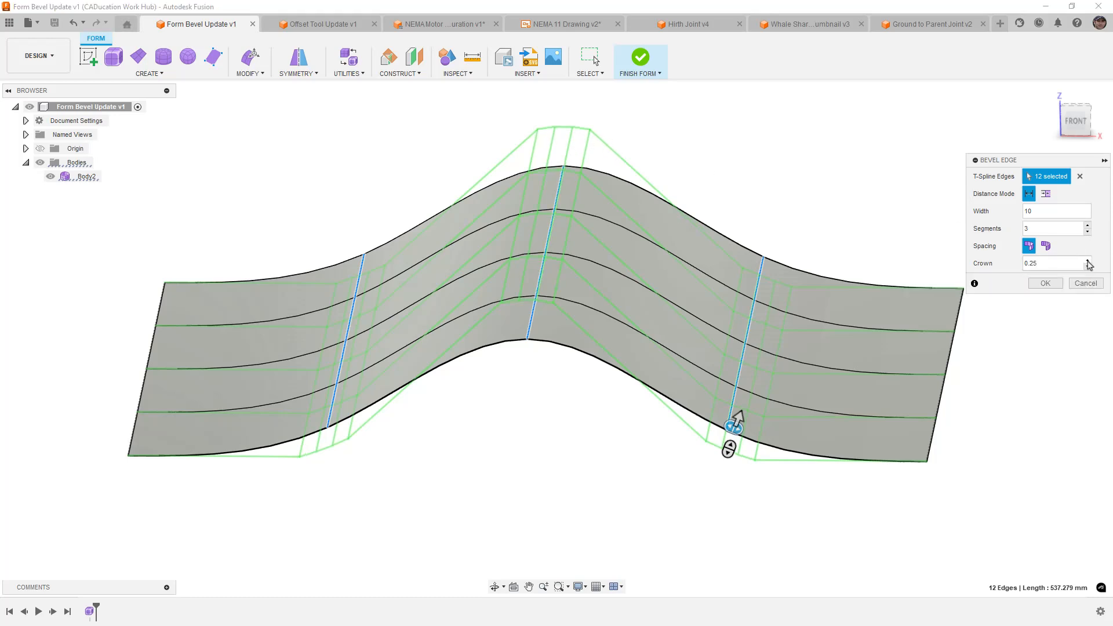
{"action": "left_click", "coordinate": [1087, 261]}
{"action": "left_click", "coordinate": [1088, 260]}
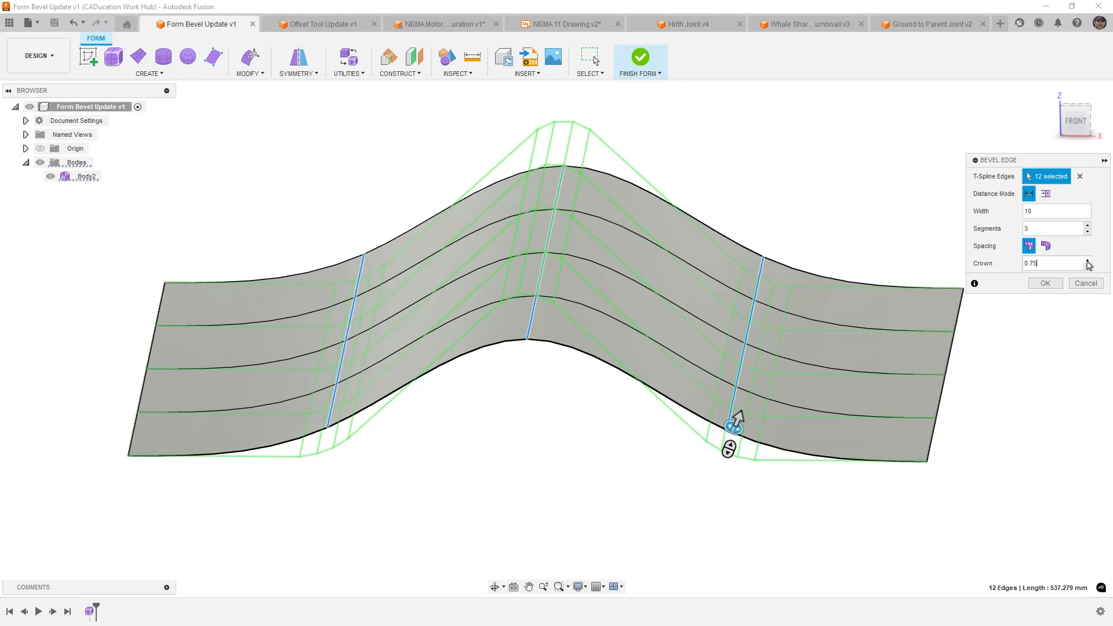
{"action": "left_click", "coordinate": [1088, 261]}
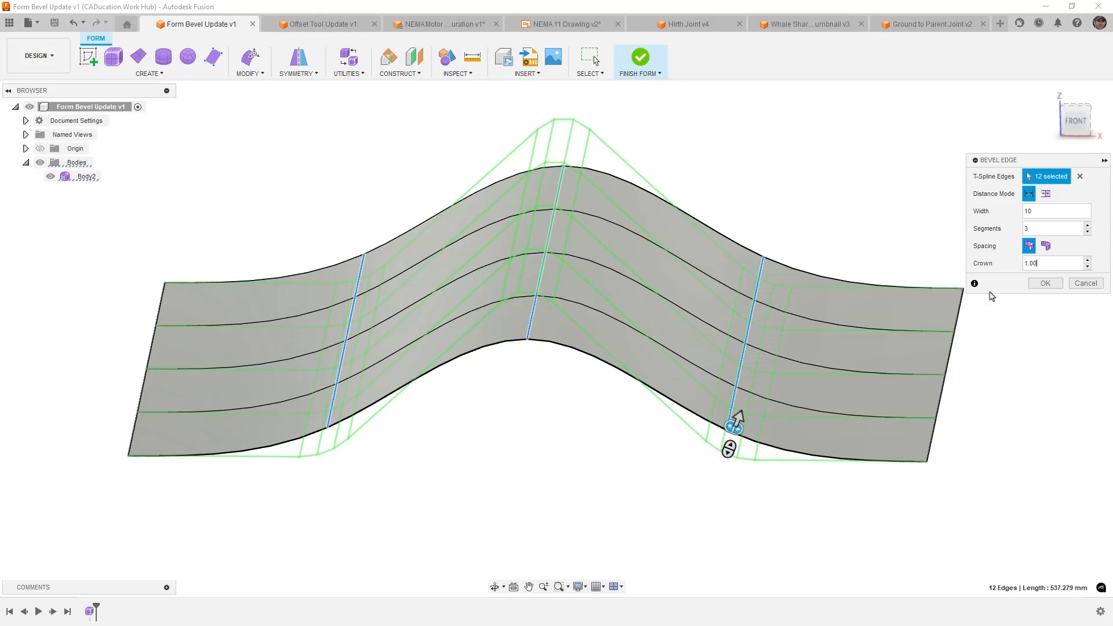
{"action": "left_click", "coordinate": [1046, 284]}
{"action": "scroll", "coordinate": [695, 473], "scroll_direction": "down", "scroll_amount": 3}
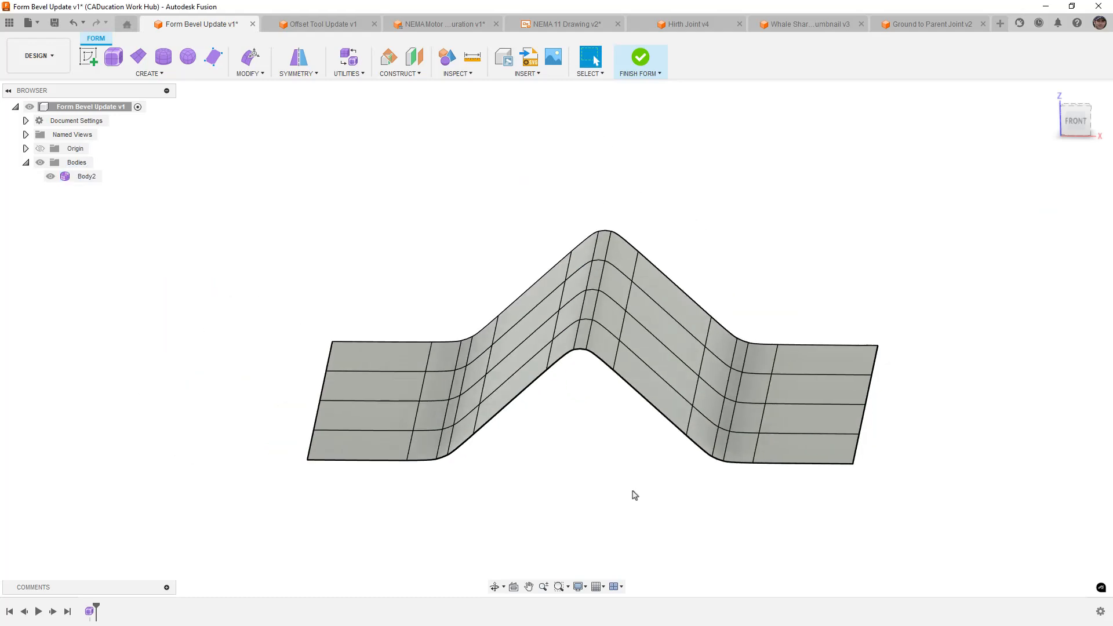
{"action": "mouse_move", "coordinate": [633, 492]}
{"action": "middle_mouse_down", "text": "shift"}
{"action": "mouse_move", "coordinate": [634, 475]}
{"action": "mouse_move", "coordinate": [624, 484]}
{"action": "middle_mouse_up", "text": "shift"}
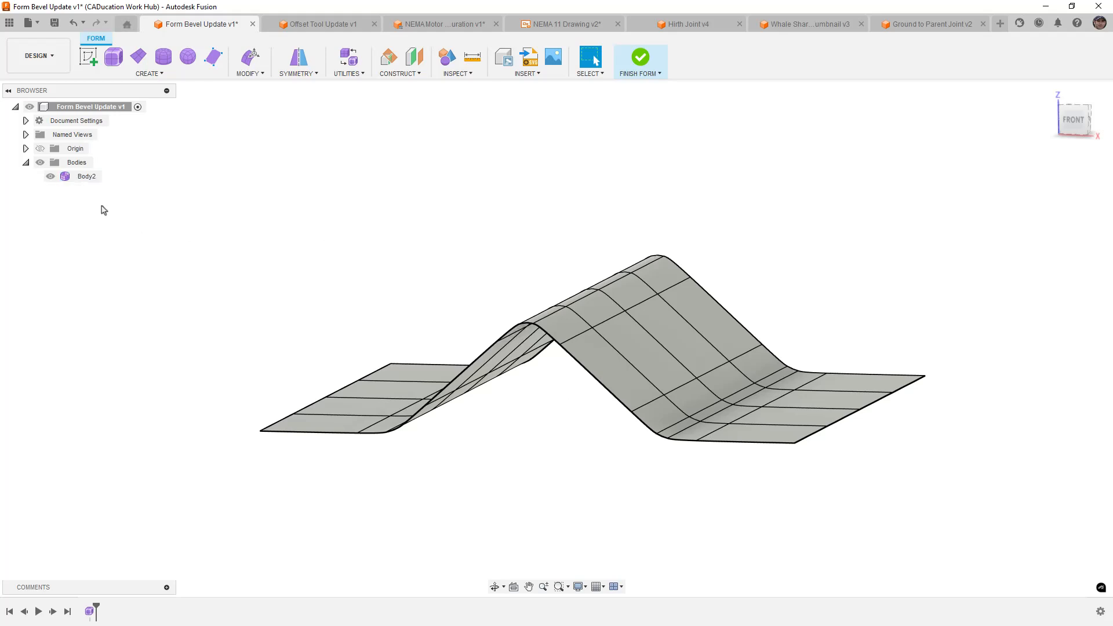
Hide Body2 and create a center box about 54.5 by 47.9 mm on the front plane, 40 mm high, from the origin
{"action": "left_click", "coordinate": [50, 176]}
{"action": "left_click", "coordinate": [114, 58]}
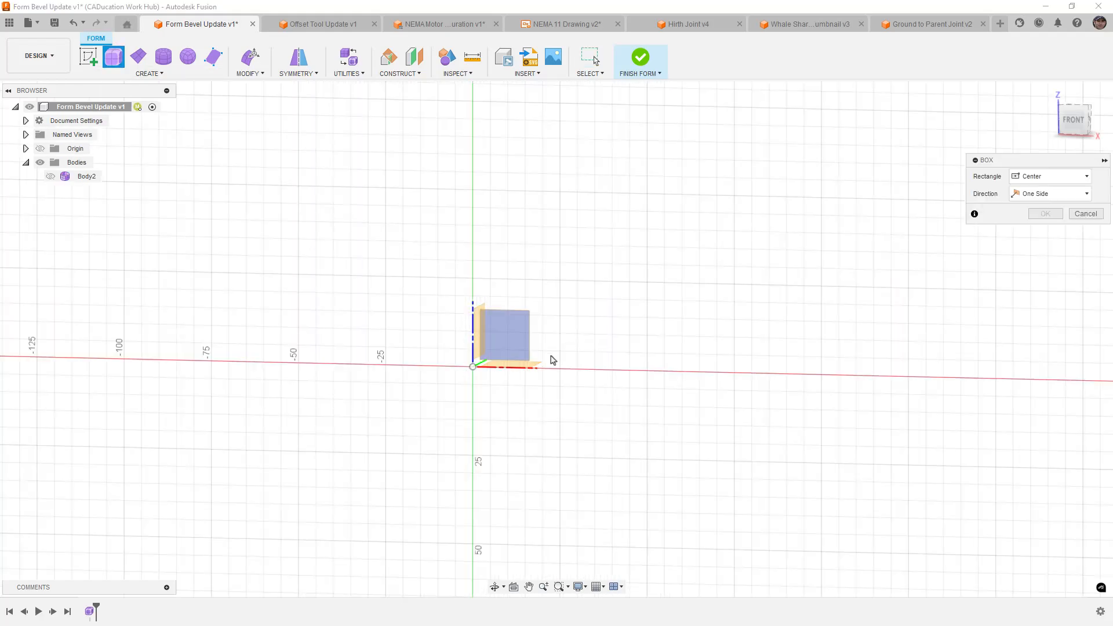
{"action": "left_click", "coordinate": [472, 366]}
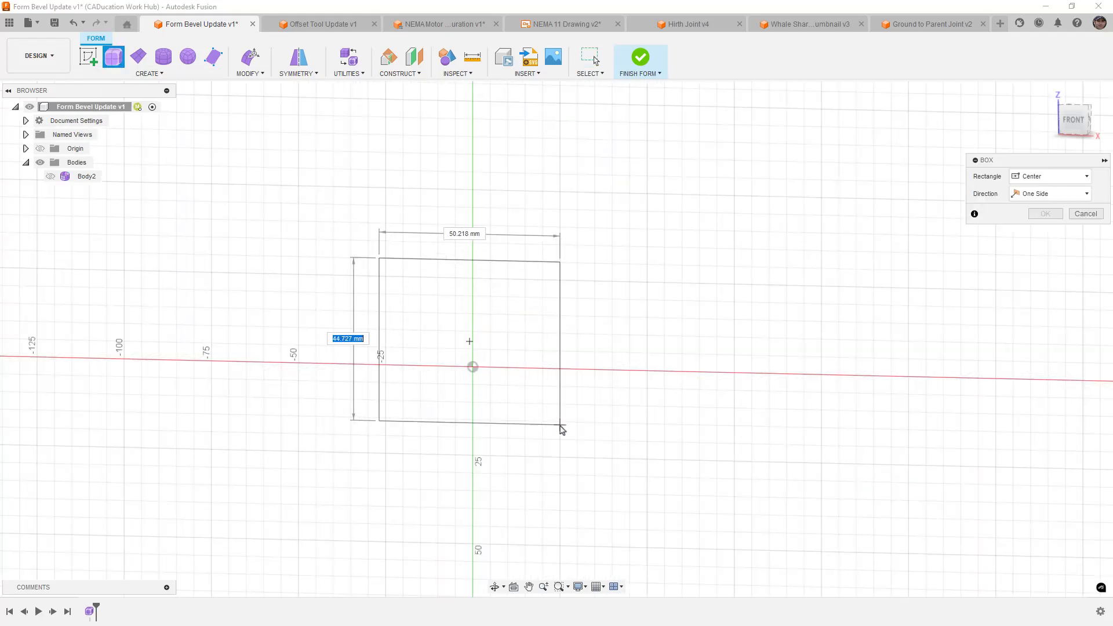
{"action": "left_click", "coordinate": [559, 427]}
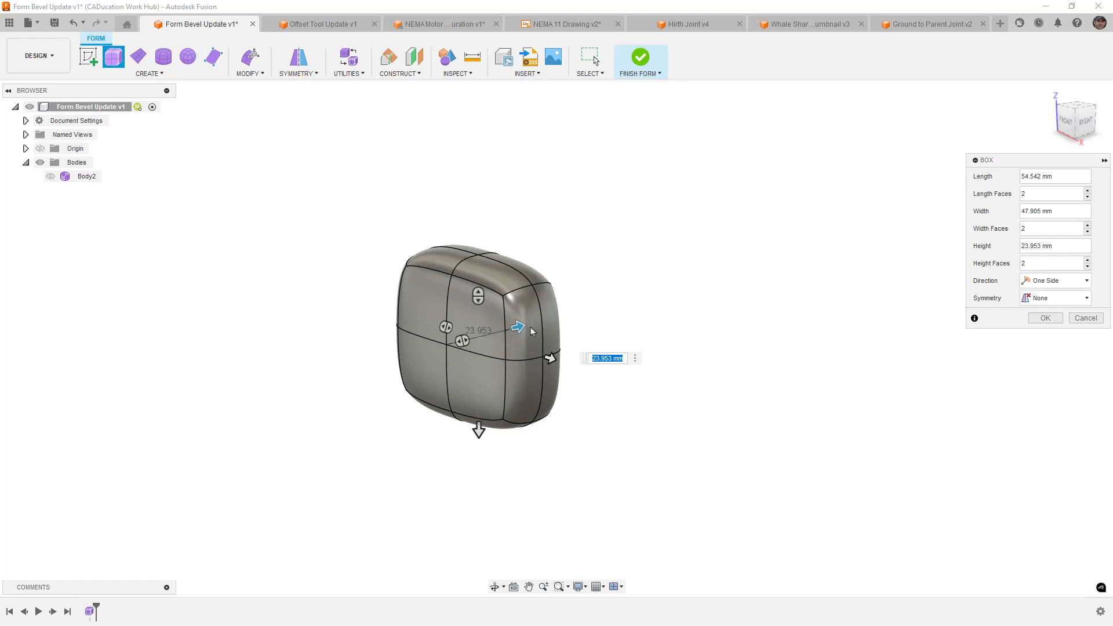
{"action": "type", "text": "40"}
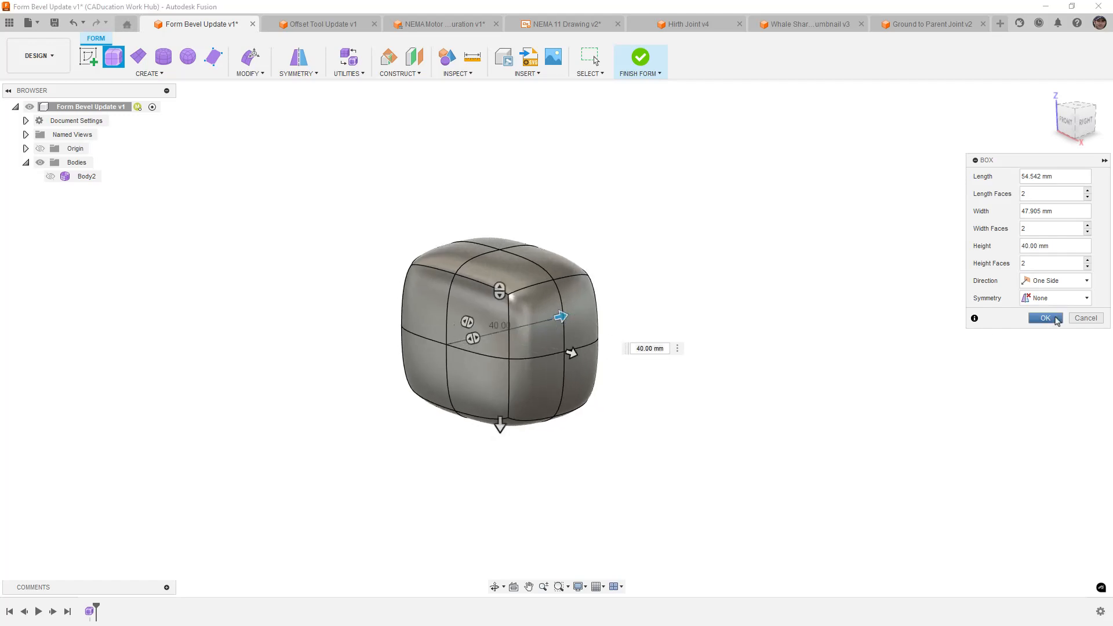
{"action": "left_click", "coordinate": [1056, 320]}
Try a Bevel Edge on the box's upper edge along the right face, using the Relative Offset distance mode
{"action": "double_click", "coordinate": [534, 262]}
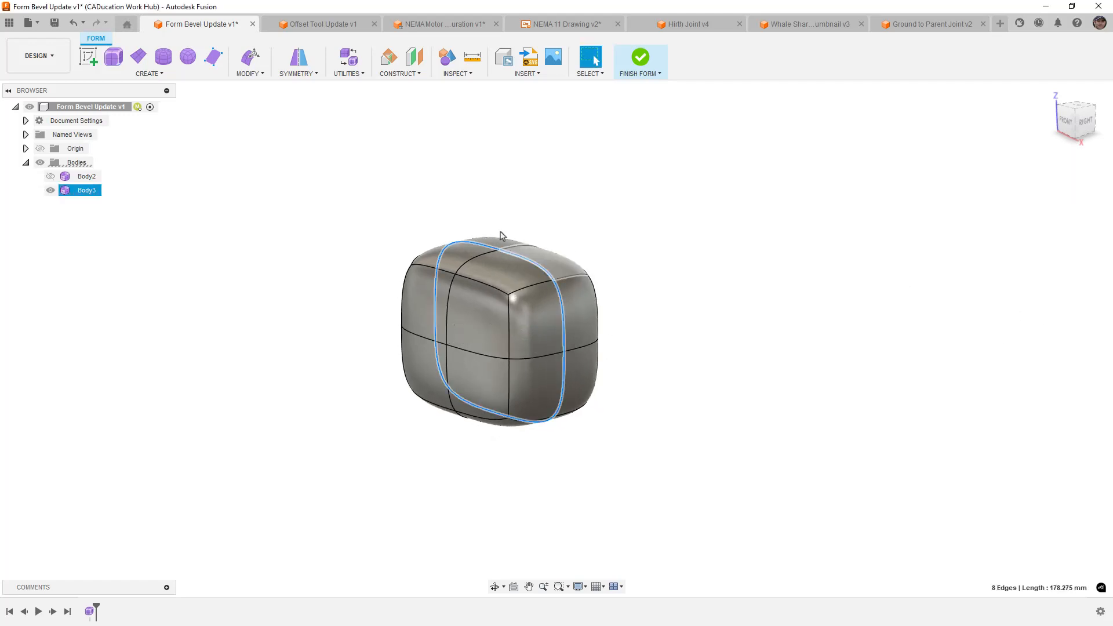
{"action": "left_click", "coordinate": [251, 73]}
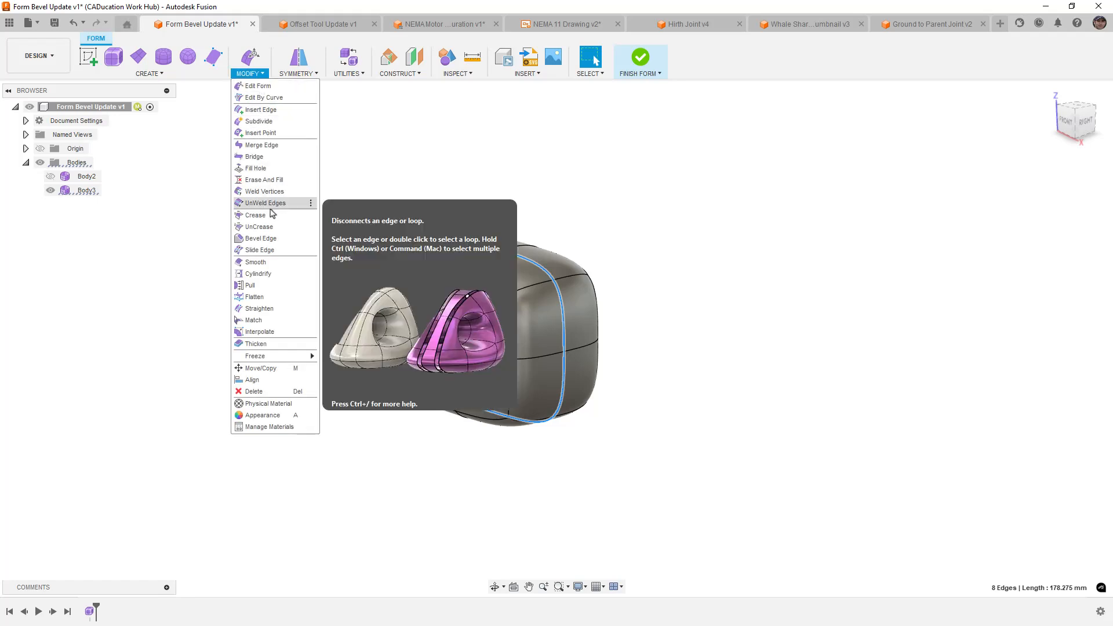
{"action": "left_click", "coordinate": [272, 238]}
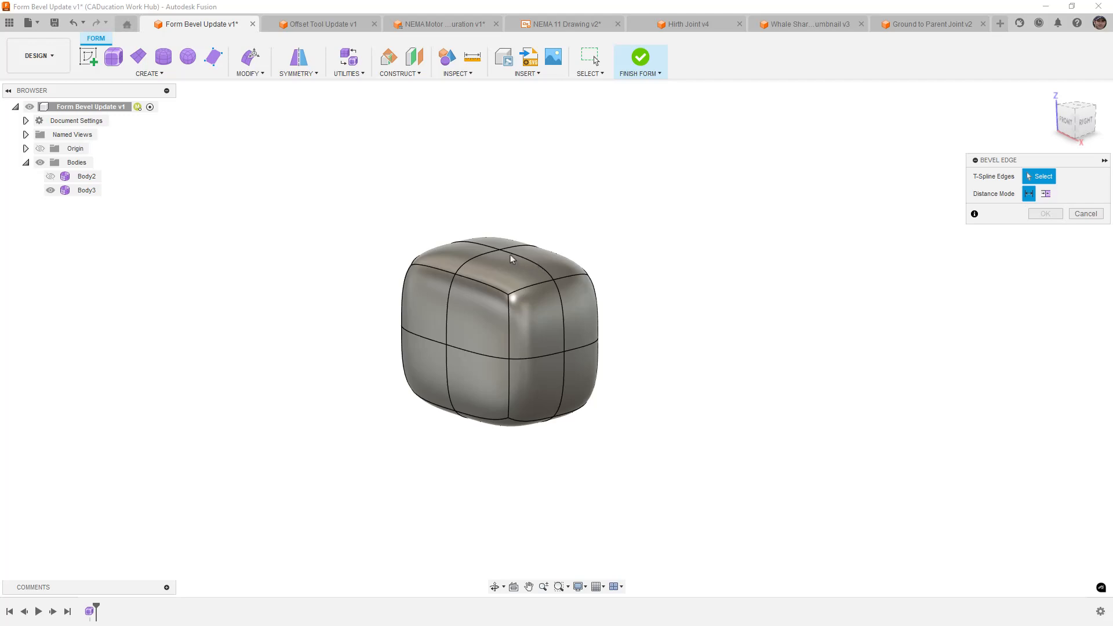
{"action": "double_click", "coordinate": [556, 282]}
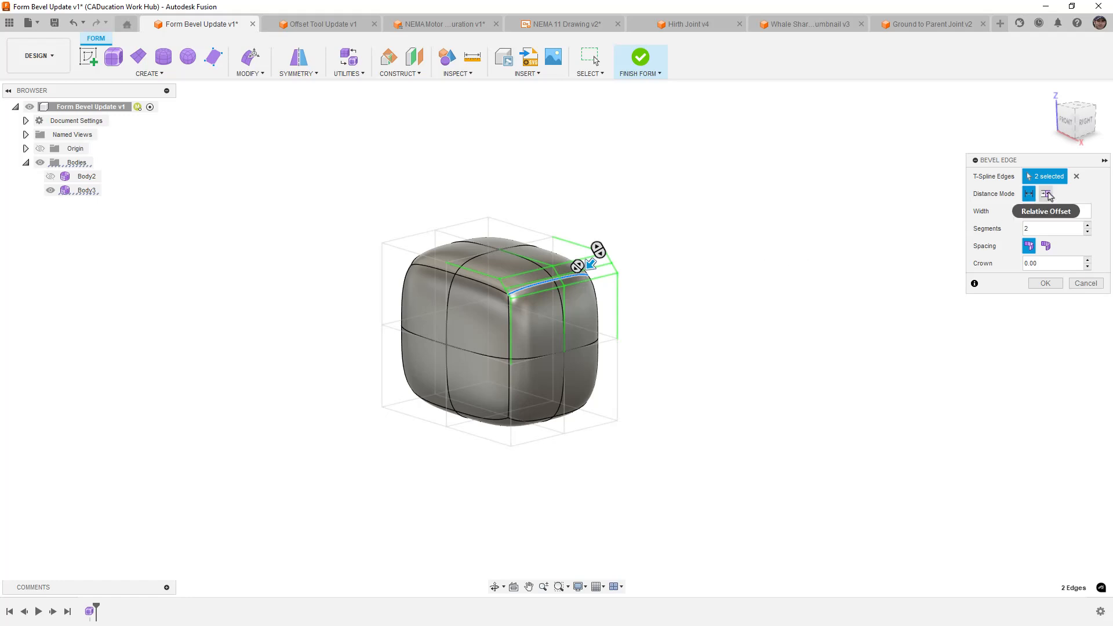
{"action": "left_click", "coordinate": [1046, 193]}
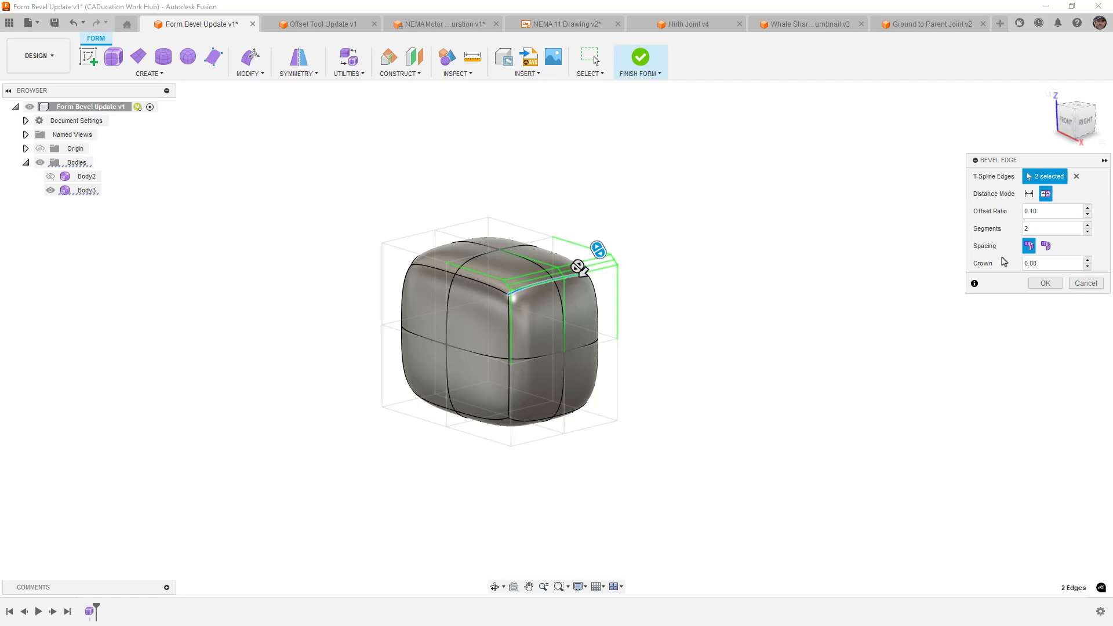
{"action": "left_click", "coordinate": [1086, 283]}
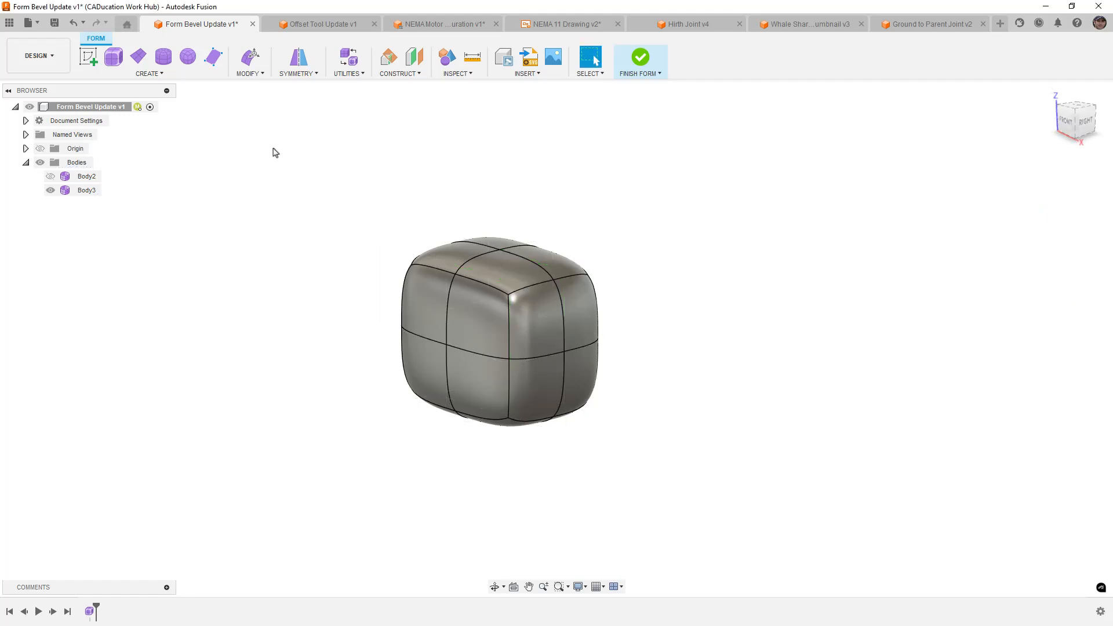
Show the beveled surface Body2 again and hide the box Body3
{"action": "left_click", "coordinate": [50, 177]}
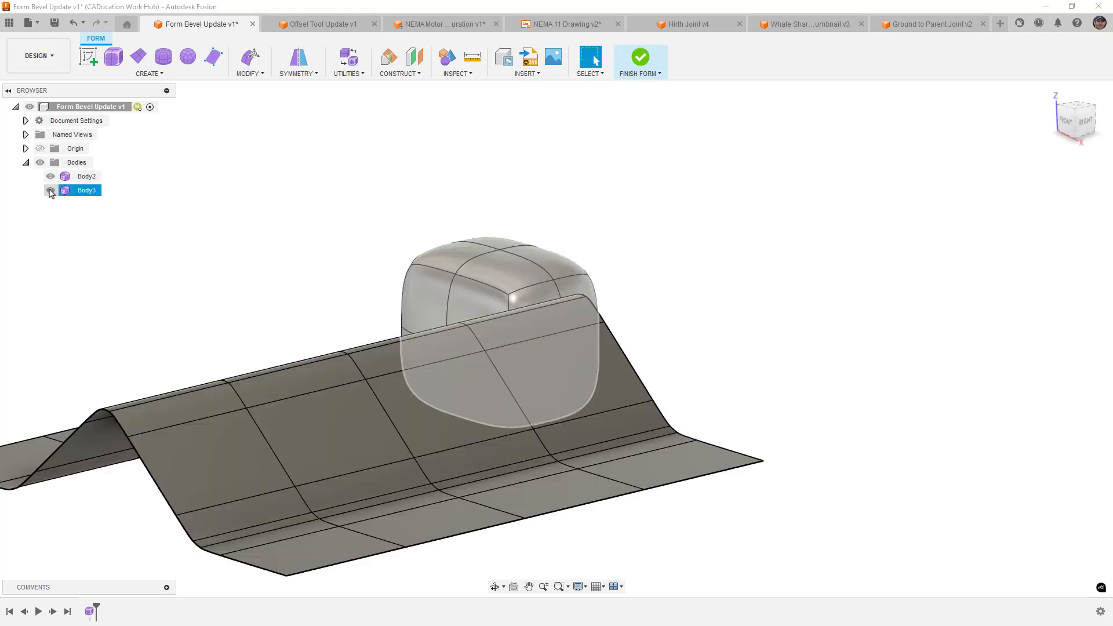
{"action": "left_click", "coordinate": [50, 190]}
{"action": "middle_click_drag", "start_coordinate": [347, 273], "coordinate": [376, 278], "text": "shift"}
{"action": "scroll", "coordinate": [566, 173], "scroll_direction": "down", "scroll_amount": 2}
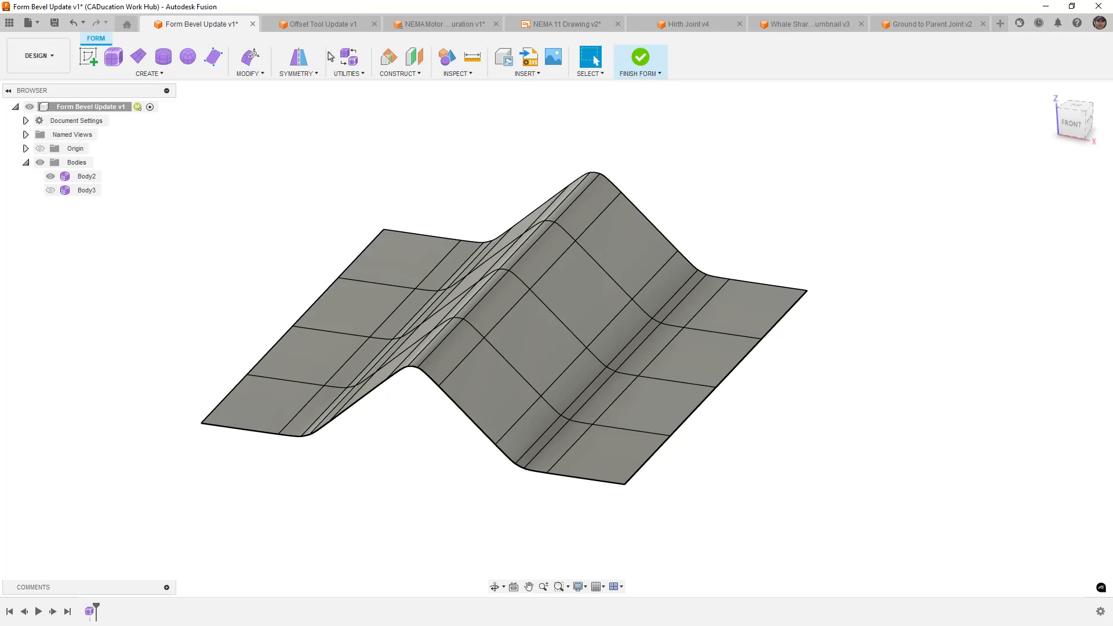
In the Offset Tool Update design, start a two-sided offset of the whole rectangle profile at a distance of about 7.5 mm
{"action": "left_click", "coordinate": [323, 24]}
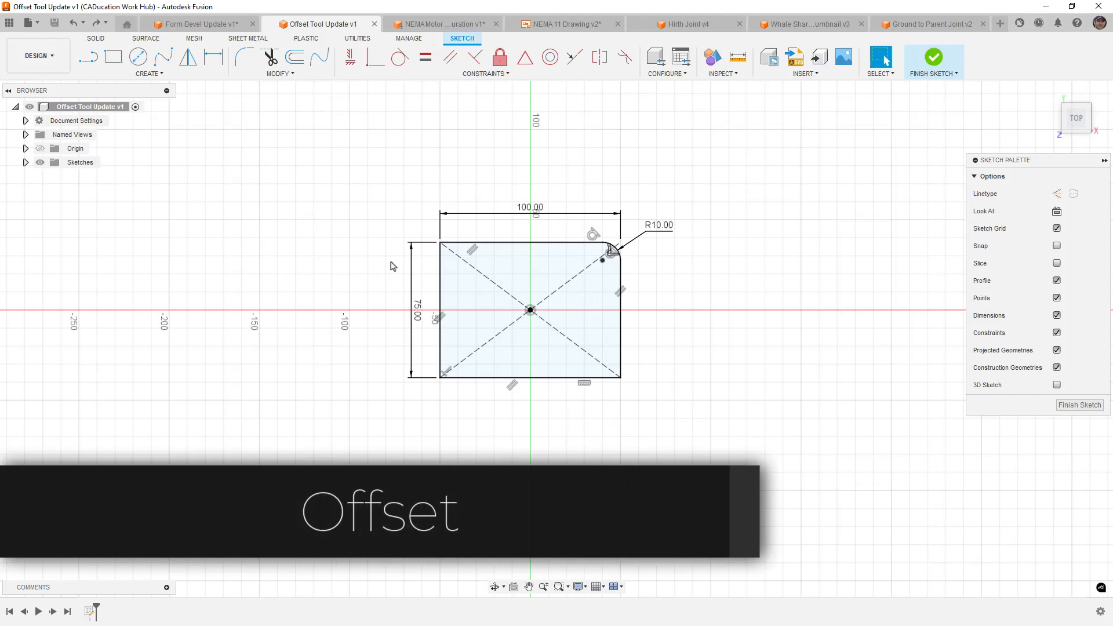
{"action": "left_click", "coordinate": [521, 243]}
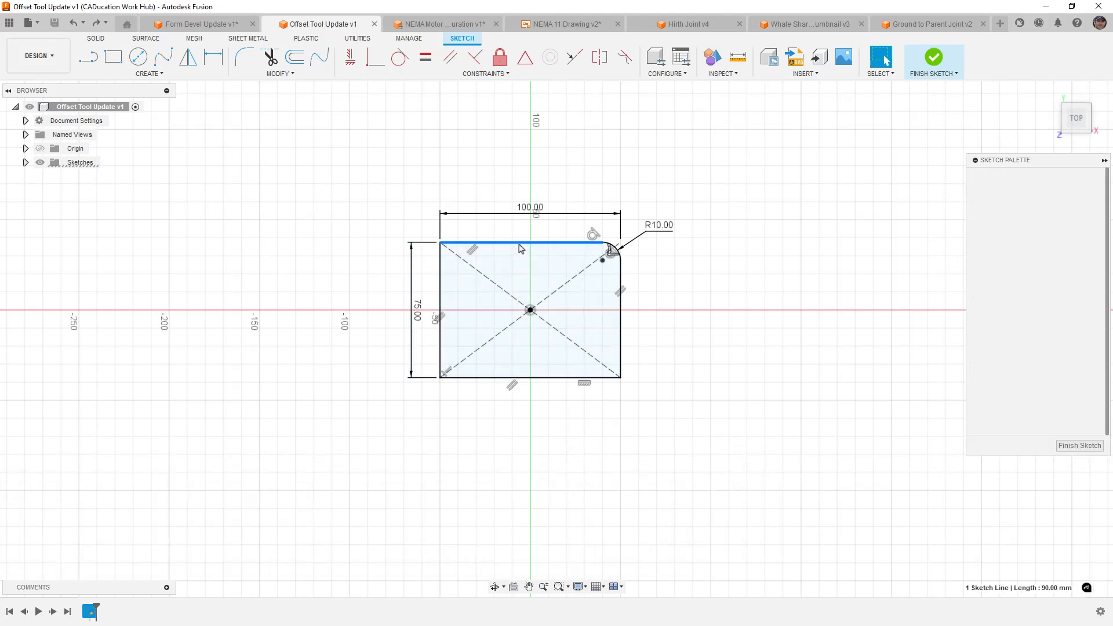
{"action": "double_click", "coordinate": [520, 245]}
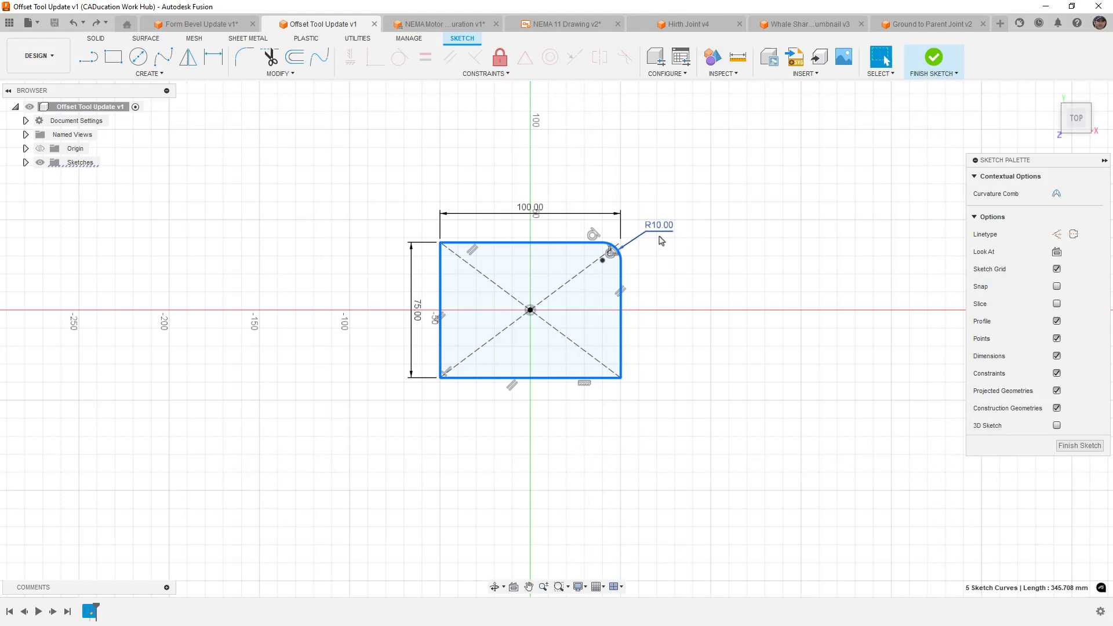
{"action": "left_click", "coordinate": [294, 57]}
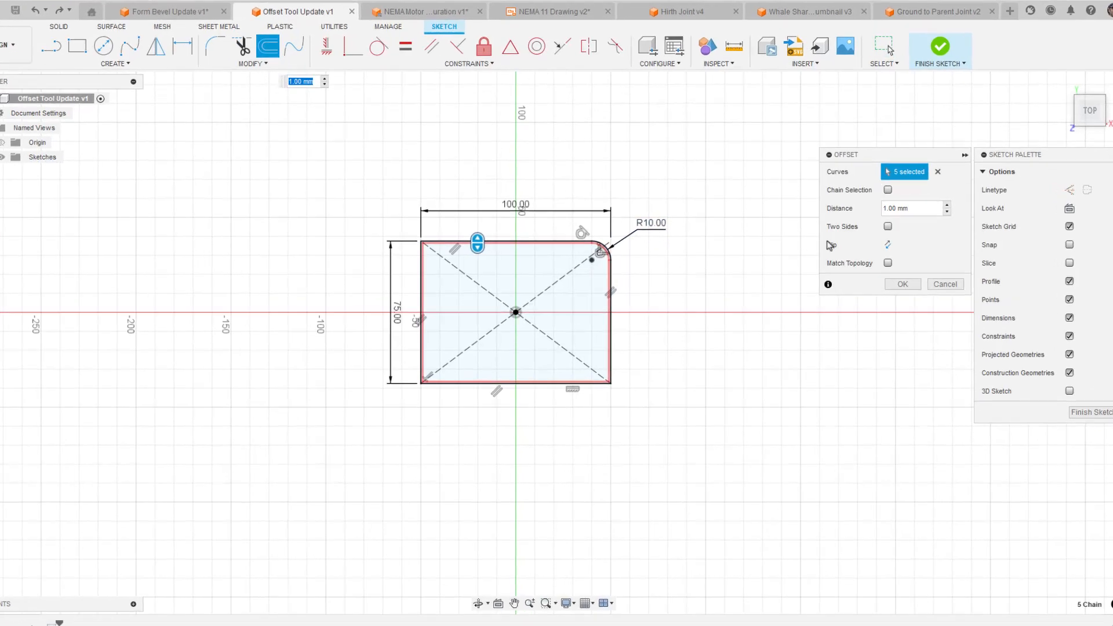
{"action": "left_click", "coordinate": [888, 226]}
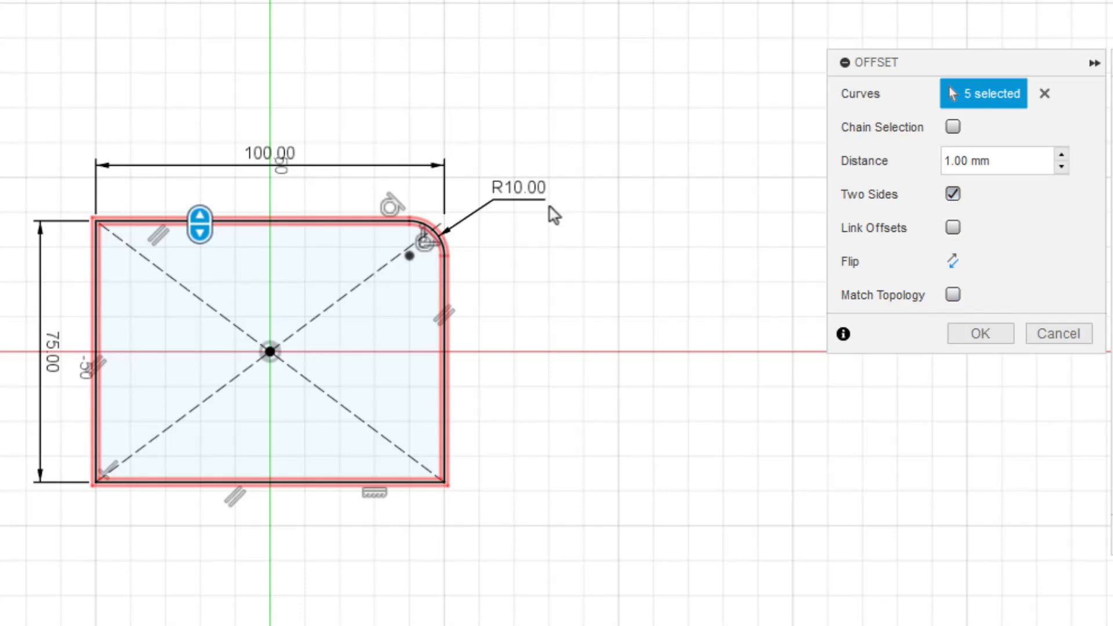
{"action": "scroll", "coordinate": [443, 226], "scroll_direction": "up", "scroll_amount": 5}
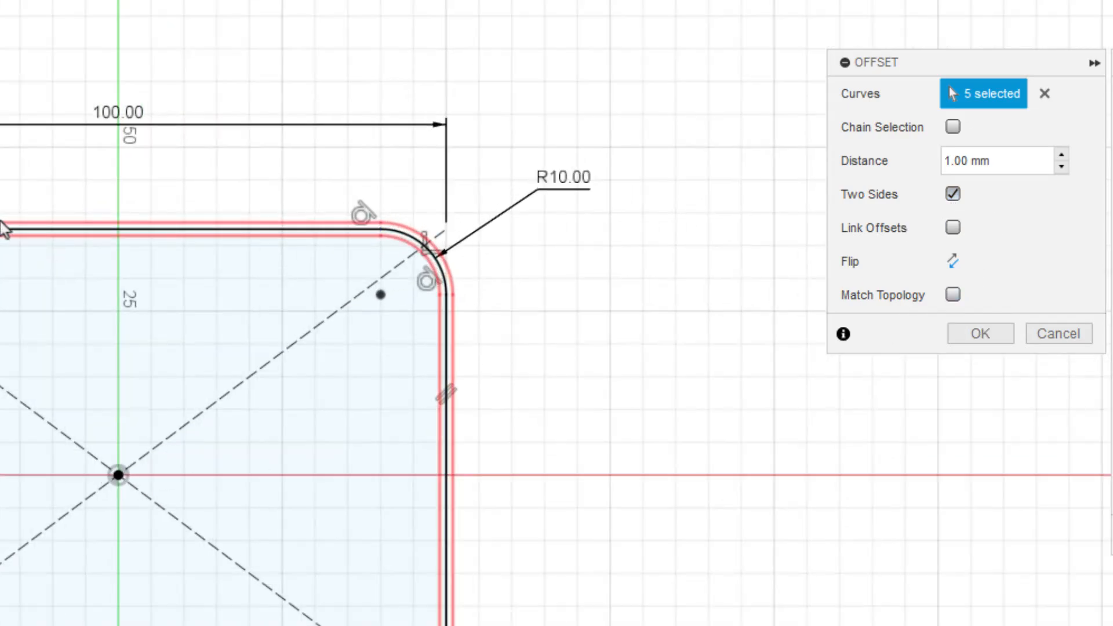
{"action": "left_click_drag", "start_coordinate": [380, 242], "coordinate": [381, 217]}
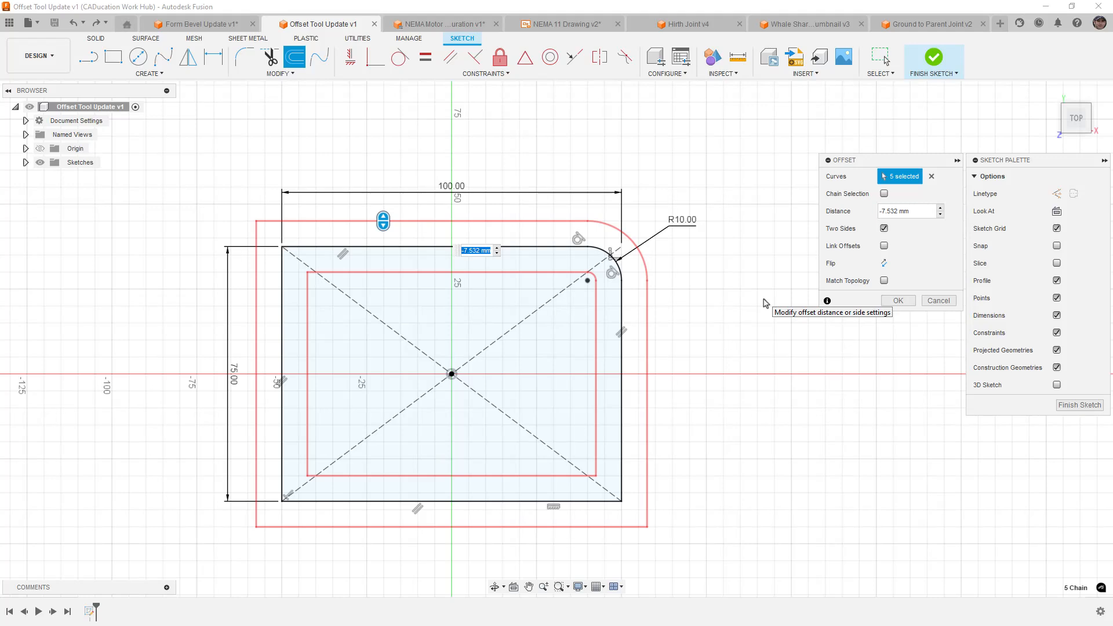
Test Match Topology with the offset enlarged to about 10 mm, then reduce the distance to about 7.36 mm and disable the option
{"action": "left_click", "coordinate": [884, 280]}
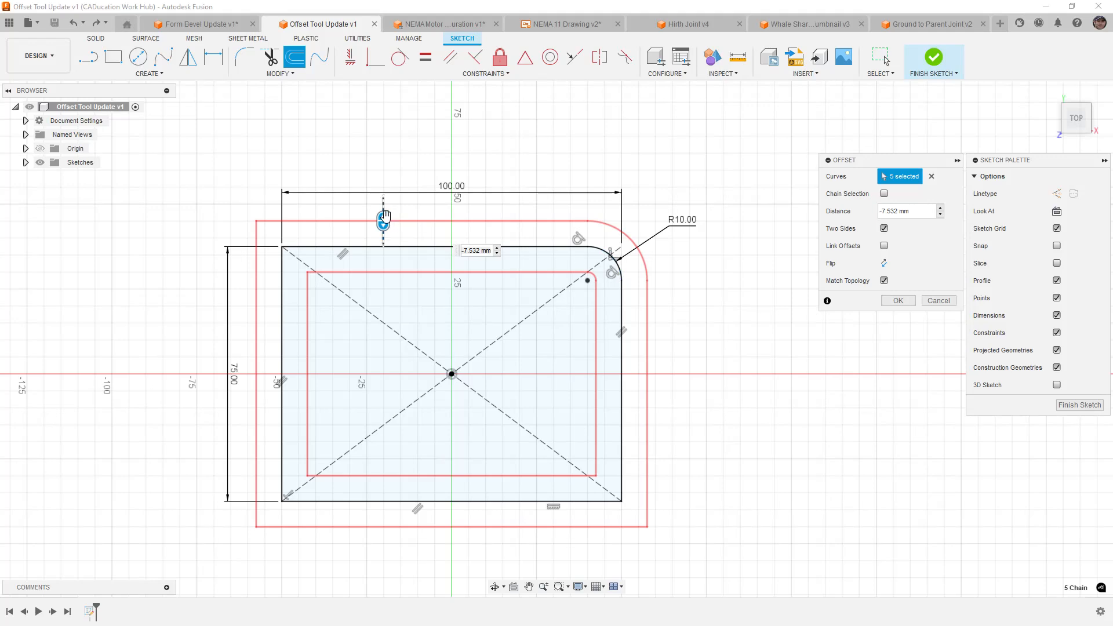
{"action": "left_click_drag", "start_coordinate": [383, 220], "coordinate": [383, 203]}
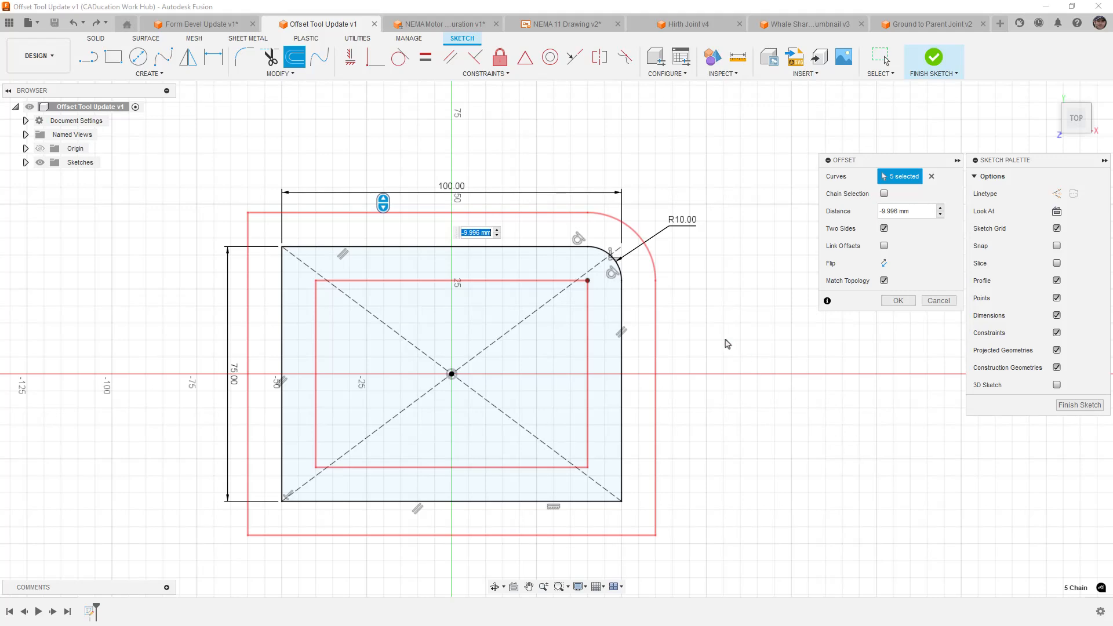
{"action": "left_click_drag", "start_coordinate": [382, 201], "coordinate": [401, 221]}
{"action": "left_click", "coordinate": [883, 281]}
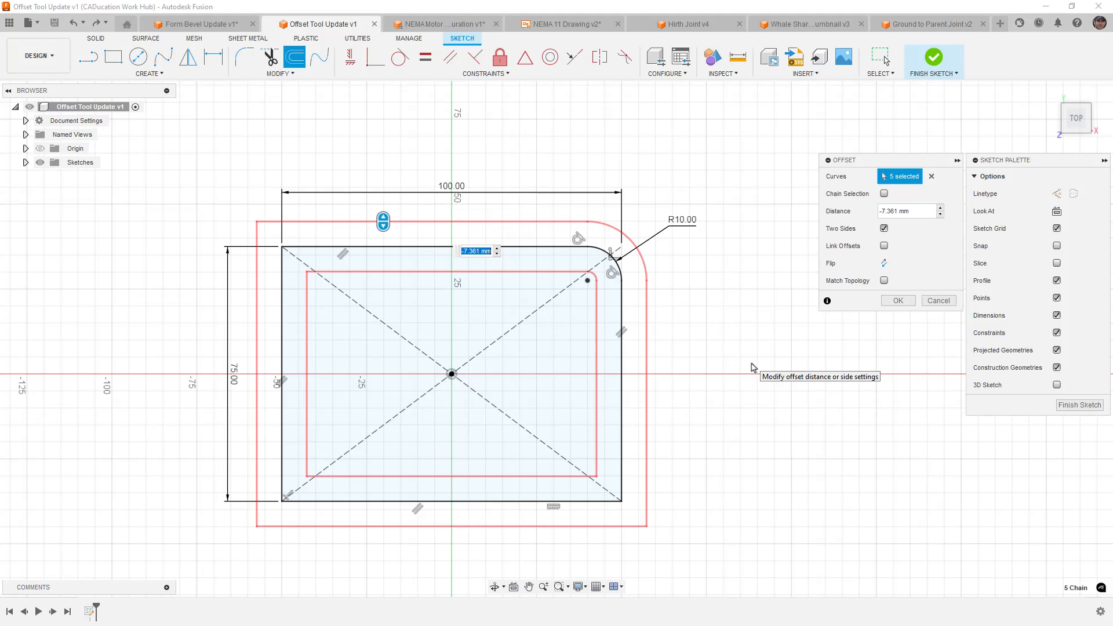
Enable Match Topology and Link Offsets, and apply the two-sided offset
{"action": "left_click", "coordinate": [884, 280]}
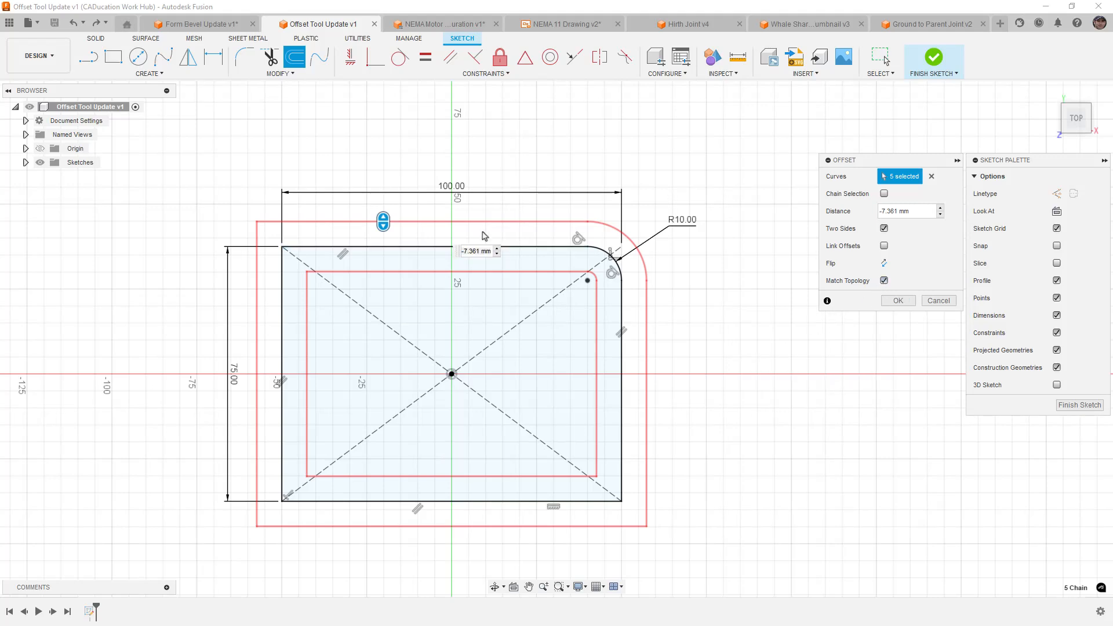
{"action": "left_click", "coordinate": [884, 246]}
{"action": "left_click", "coordinate": [898, 301]}
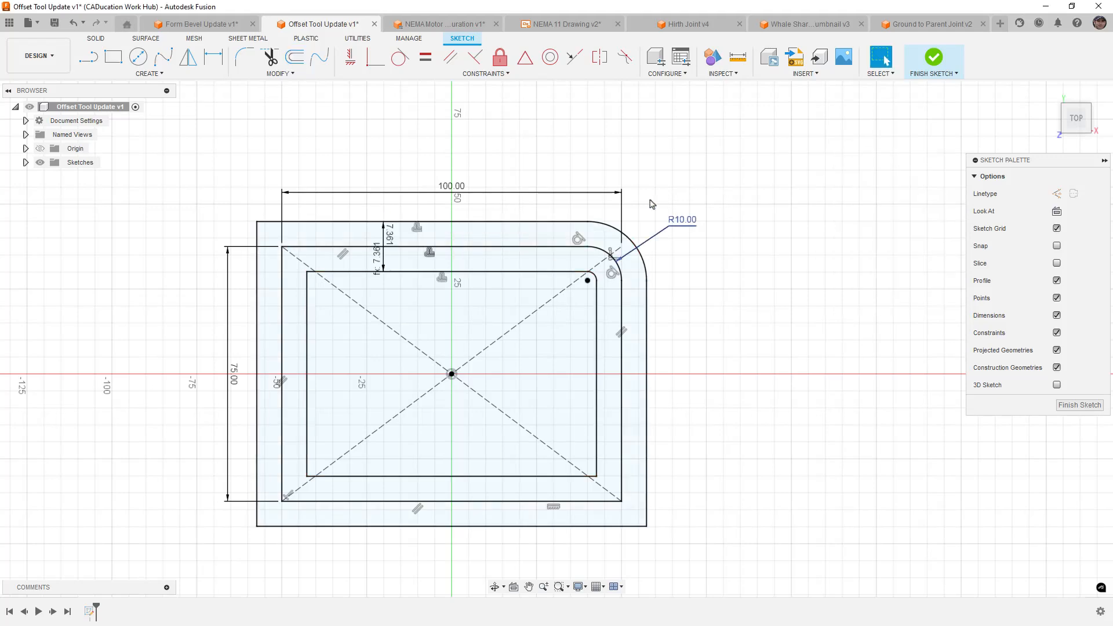
In the sketch's model parameters, replace the linked expression of offset dimension d7 with 7.361 mm
{"action": "left_click", "coordinate": [285, 74]}
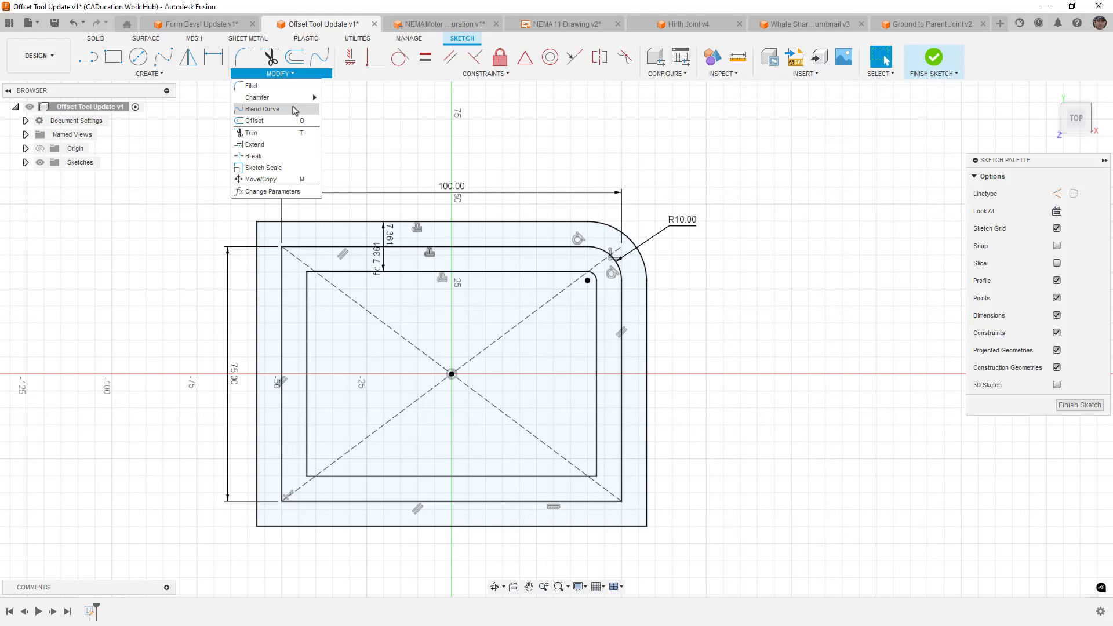
{"action": "left_click", "coordinate": [271, 191]}
{"action": "left_click", "coordinate": [238, 294]}
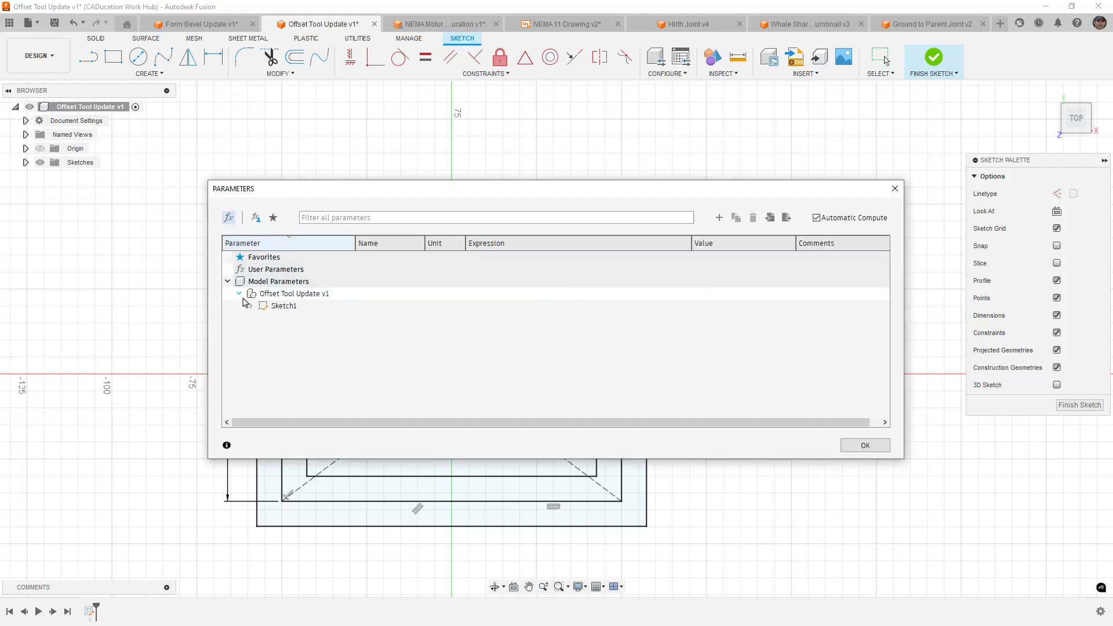
{"action": "left_click", "coordinate": [250, 305]}
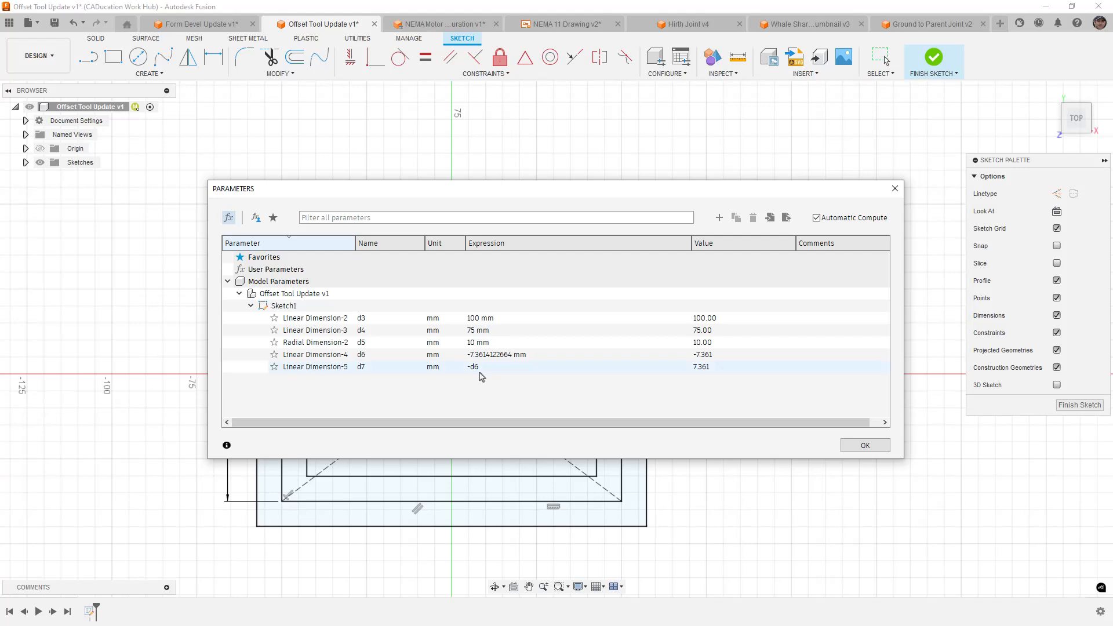
{"action": "left_click", "coordinate": [479, 369]}
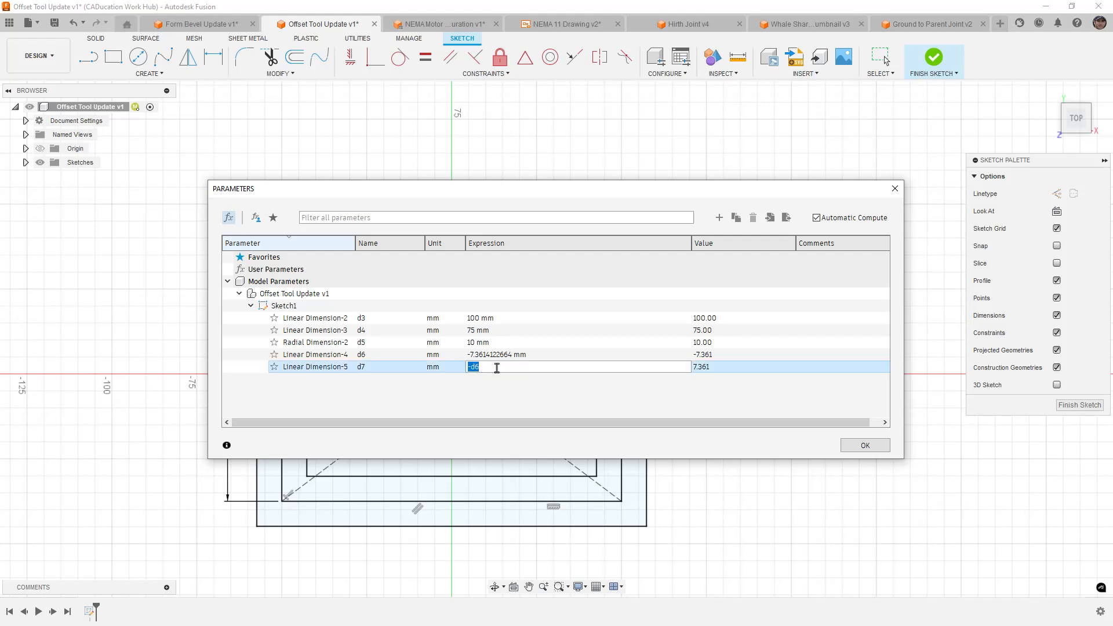
{"action": "type", "text": "7.361"}
{"action": "key", "text": "Return"}
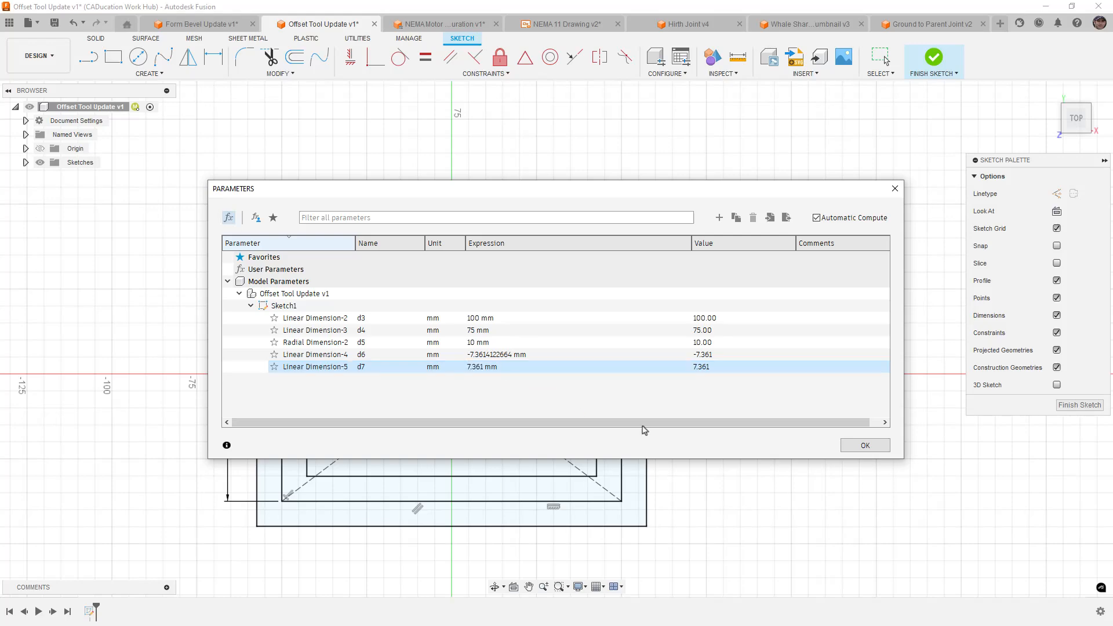
{"action": "left_click", "coordinate": [865, 446]}
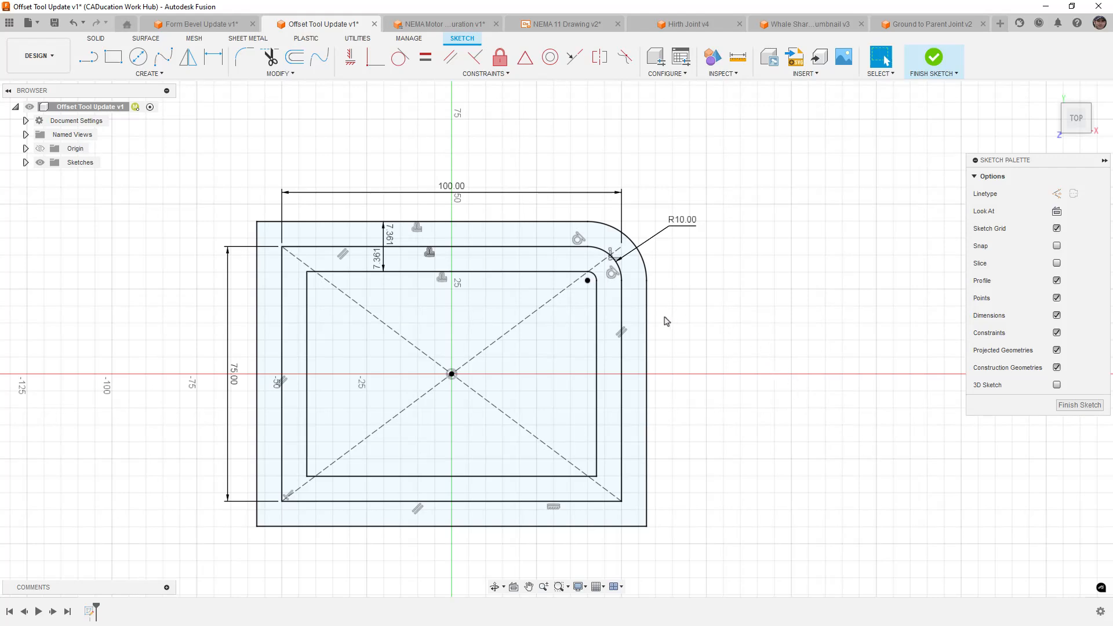
Test deleting the original profile's upper horizontal line and shifting its left vertical line slightly, and undo both changes
{"action": "double_click", "coordinate": [623, 313]}
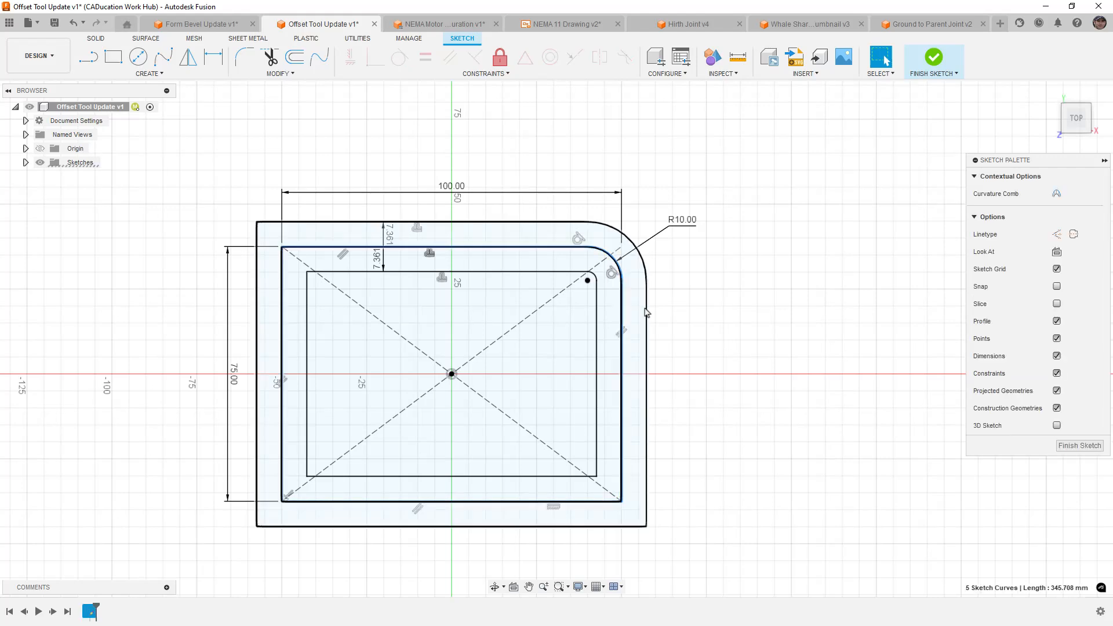
{"action": "left_click", "coordinate": [714, 312]}
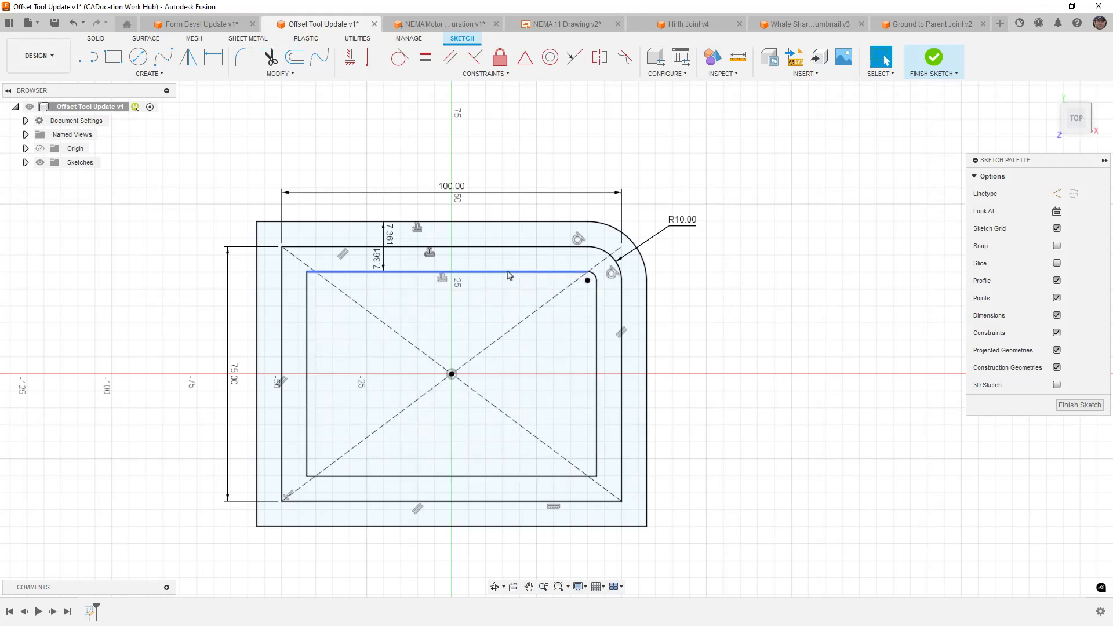
{"action": "left_click", "coordinate": [482, 253]}
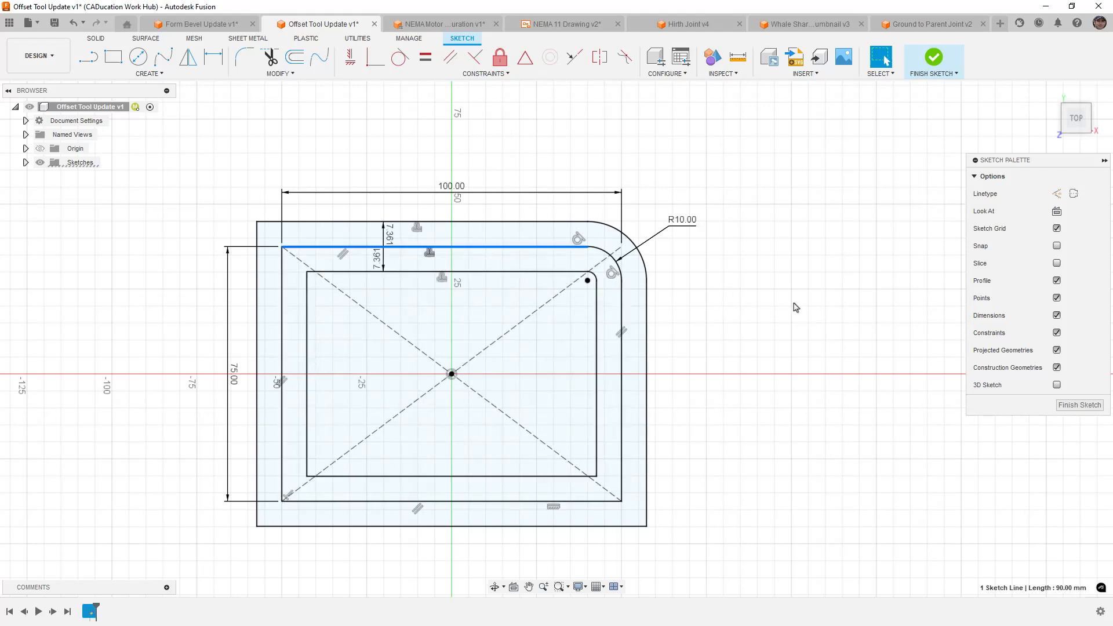
{"action": "key", "text": "Delete"}
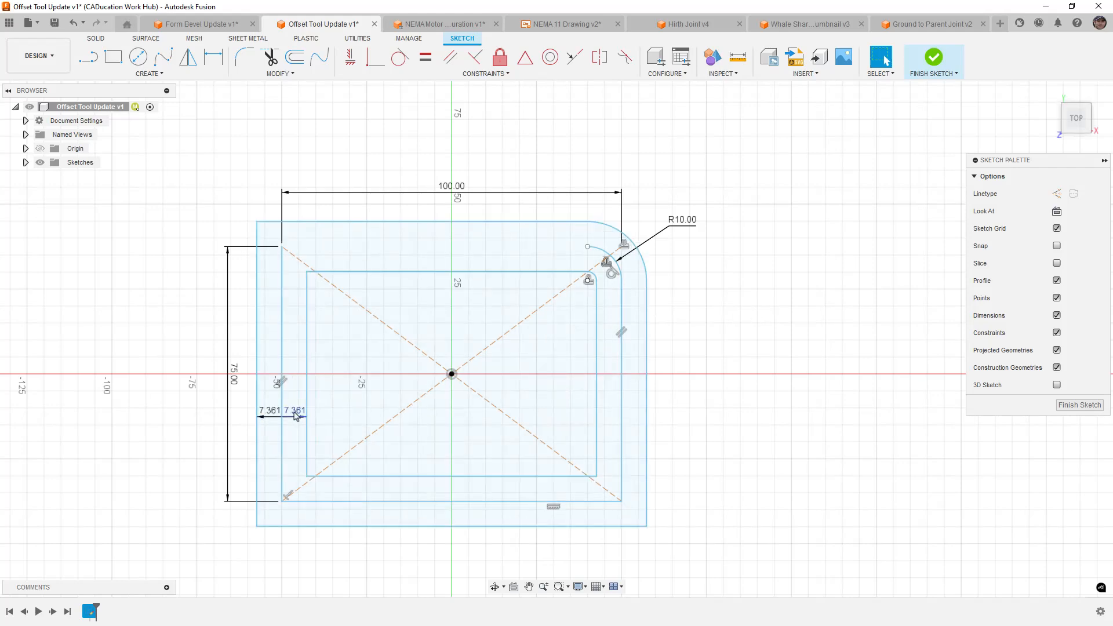
{"action": "left_click_drag", "start_coordinate": [281, 259], "coordinate": [278, 261]}
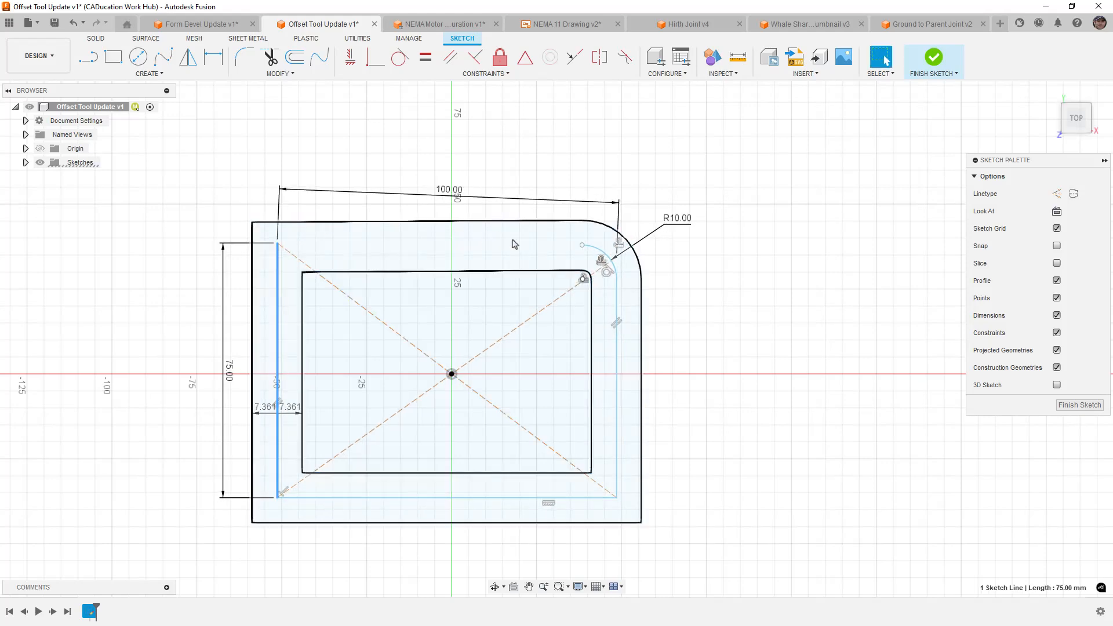
{"action": "key", "text": "ctrl+z"}
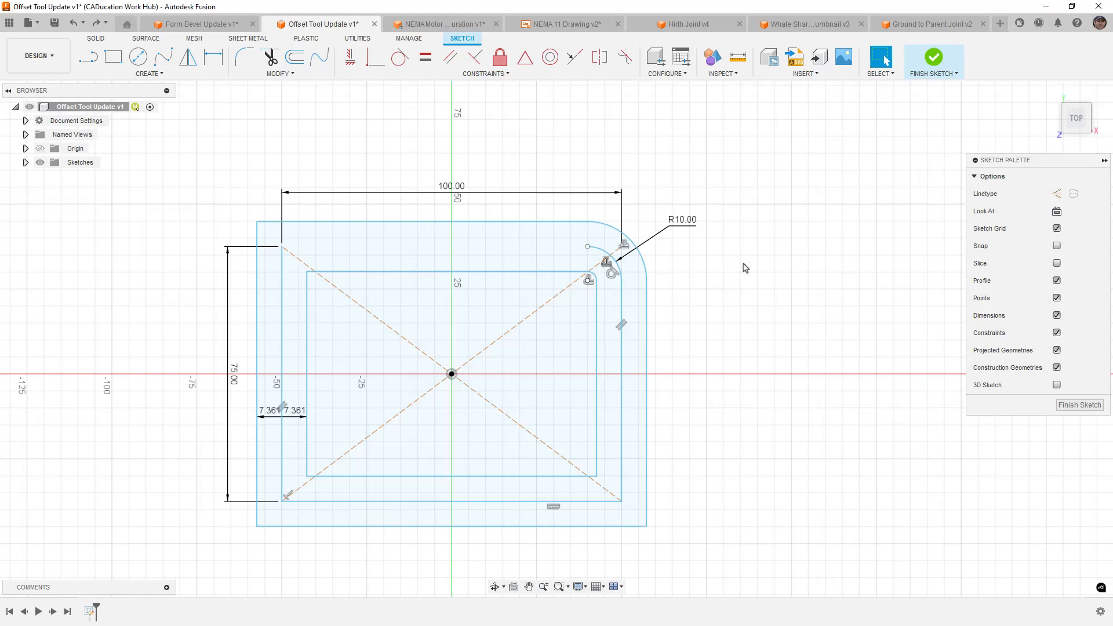
{"action": "key", "text": "ctrl+z"}
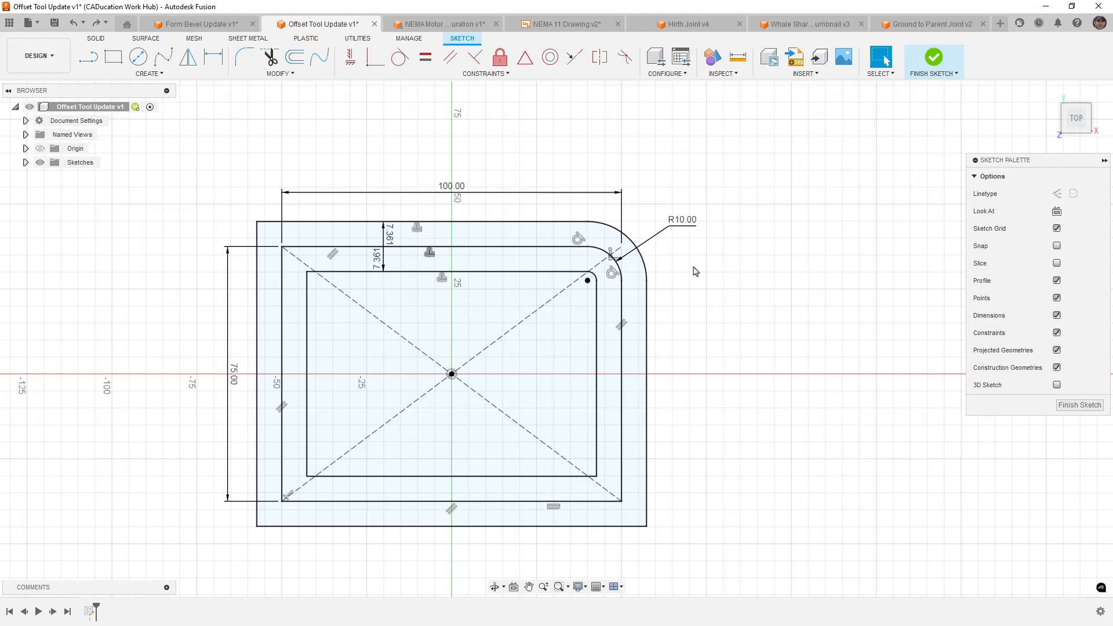
Test deleting the 10 mm corner arc from the original profile, and undo the change
{"action": "left_click", "coordinate": [617, 267]}
{"action": "key", "text": "Delete"}
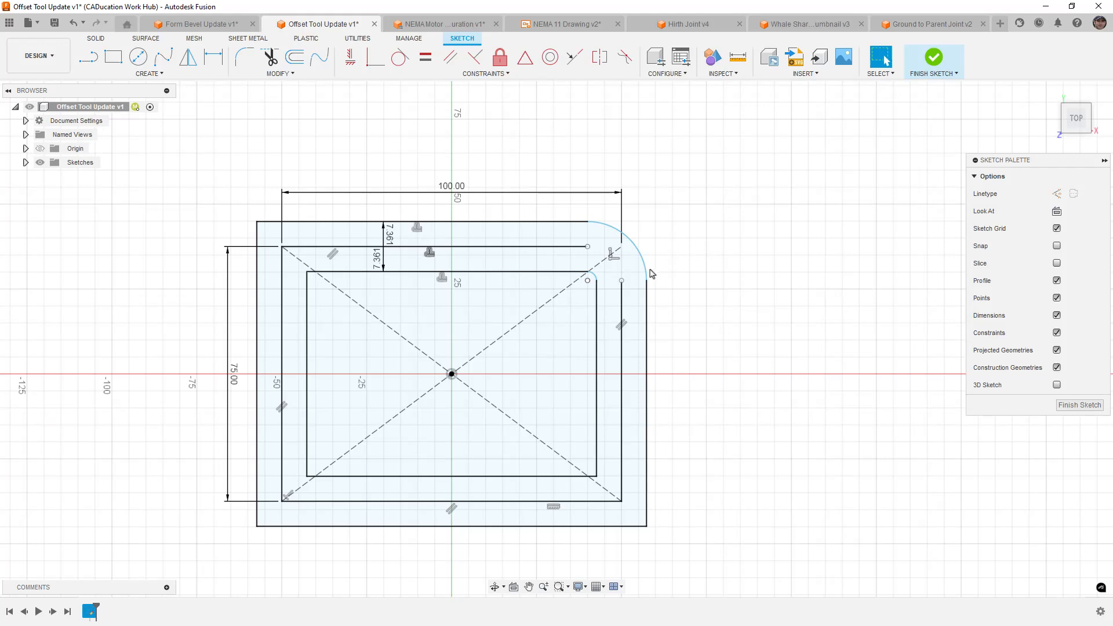
{"action": "scroll", "coordinate": [655, 290], "scroll_direction": "up", "scroll_amount": 4}
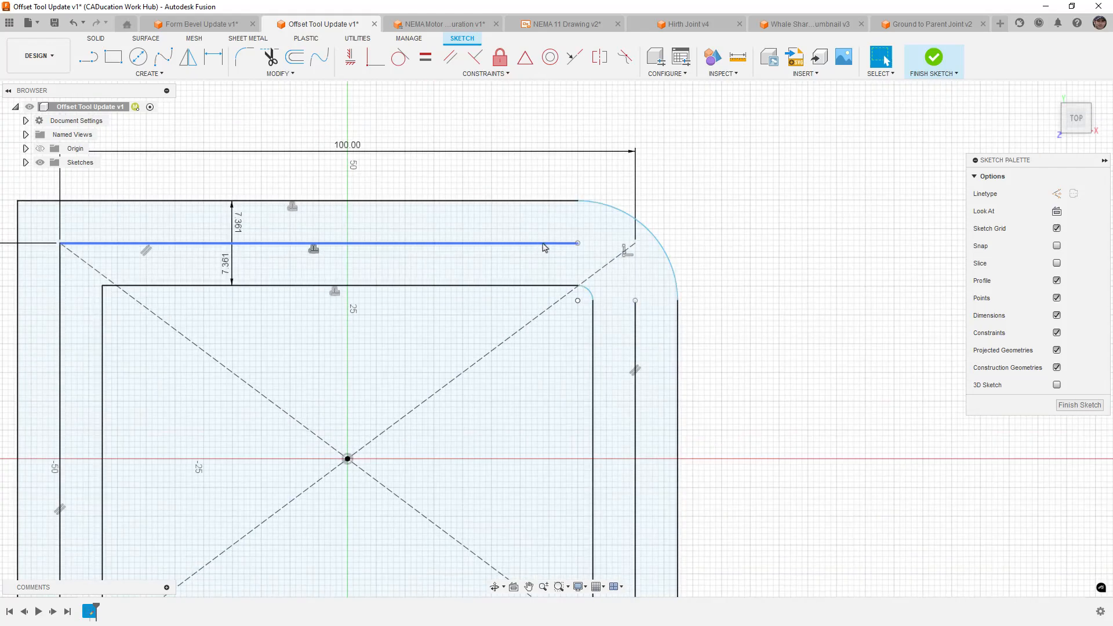
{"action": "left_click_drag", "start_coordinate": [578, 243], "coordinate": [616, 243]}
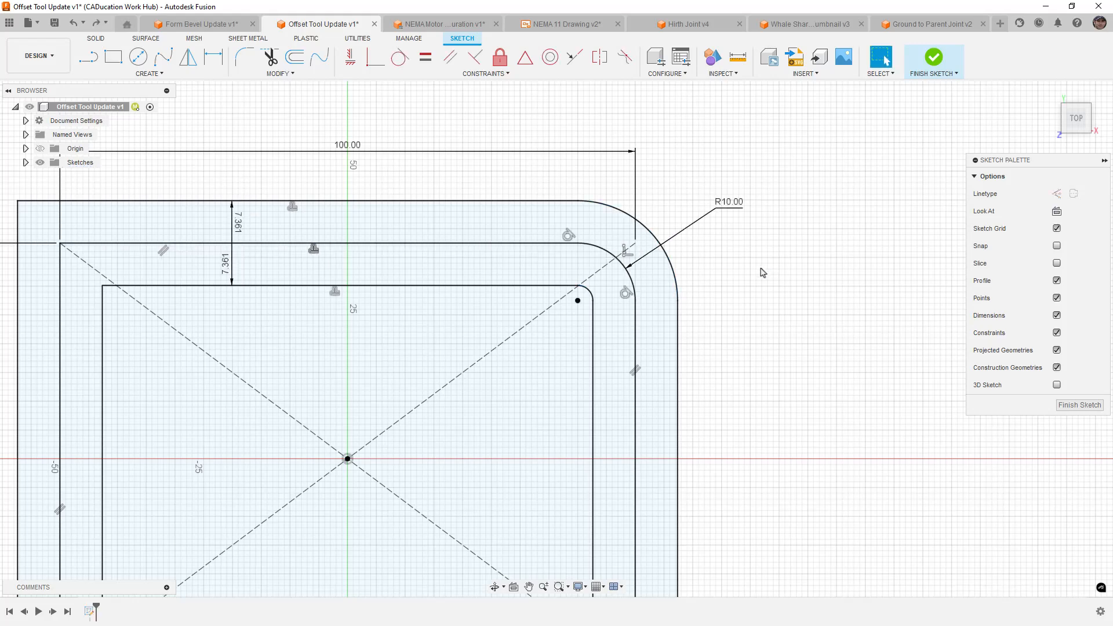
{"action": "scroll", "coordinate": [760, 278], "scroll_direction": "down", "scroll_amount": 2}
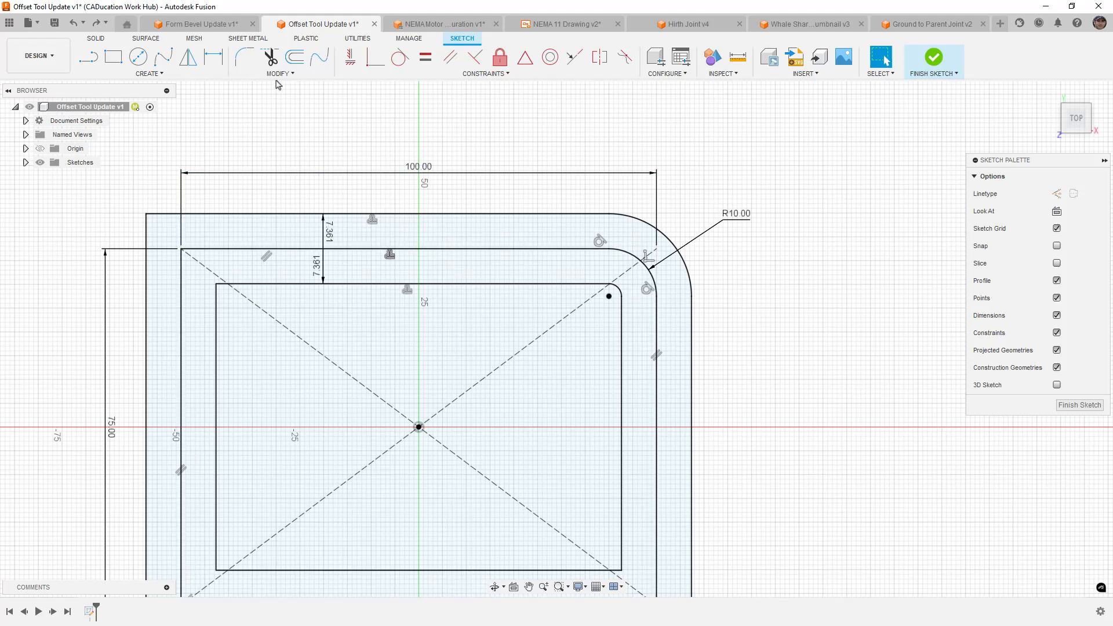
Preview a one-sided outward offset of the outermost profile at about 14.52 mm with Two Sides disabled, and cancel it
{"action": "left_click", "coordinate": [294, 56]}
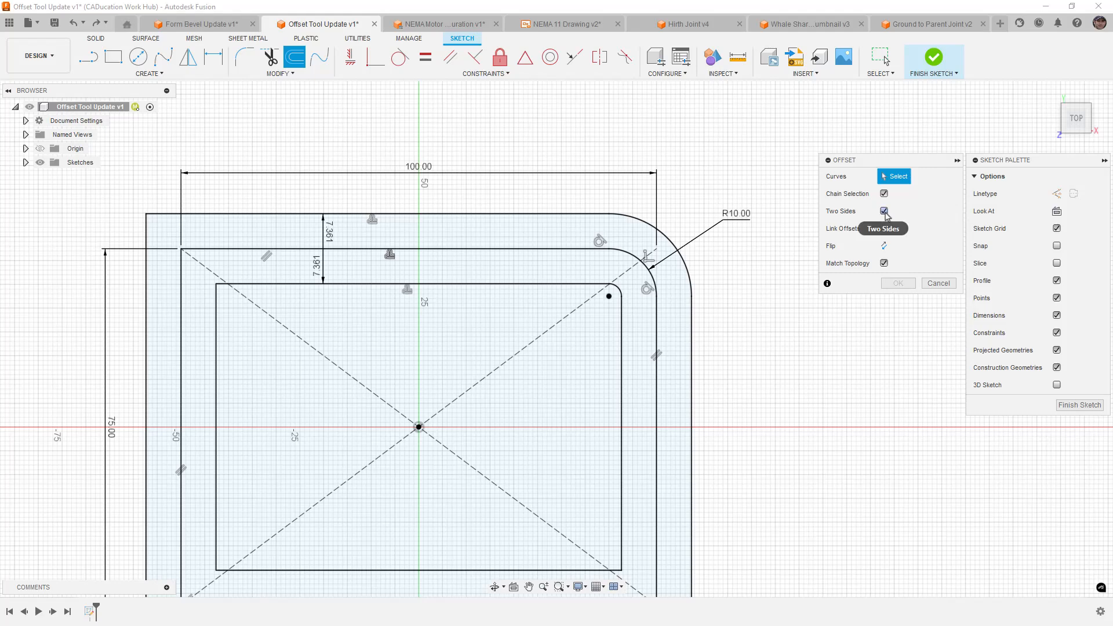
{"action": "left_click", "coordinate": [885, 211]}
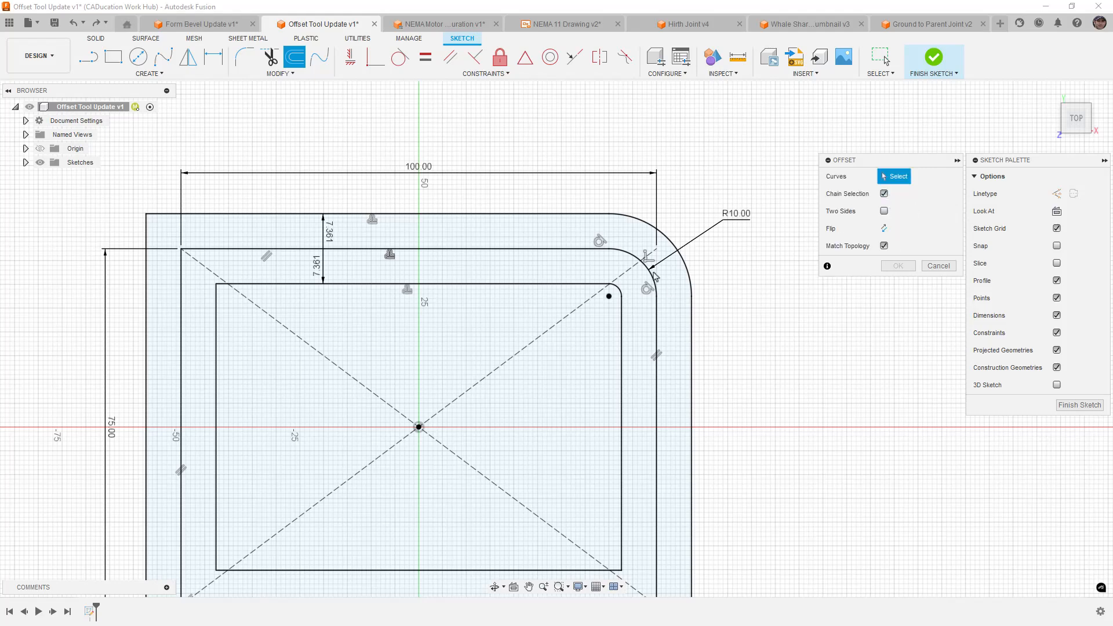
{"action": "left_click", "coordinate": [642, 226]}
{"action": "scroll", "coordinate": [730, 284], "scroll_direction": "down", "scroll_amount": 2}
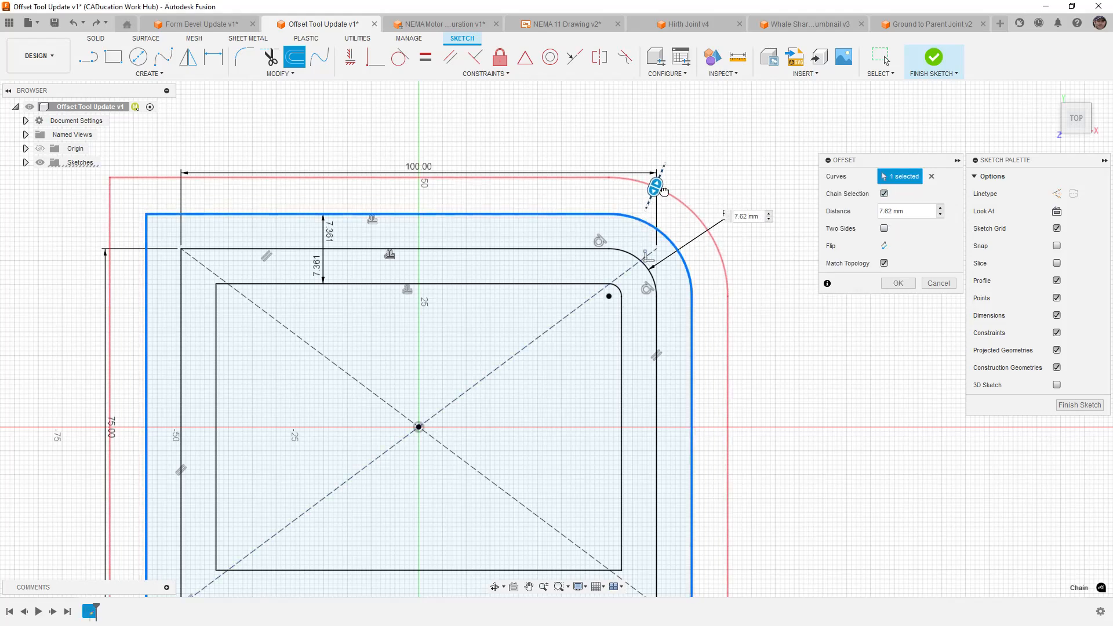
{"action": "scroll", "coordinate": [738, 313], "scroll_direction": "down", "scroll_amount": 2}
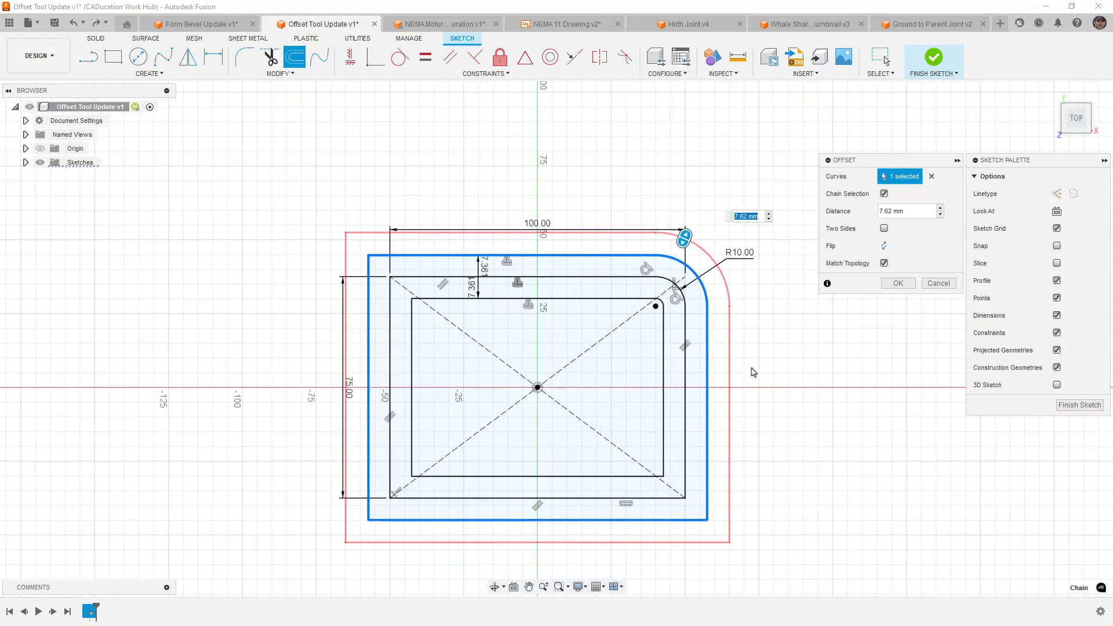
{"action": "left_click_drag", "start_coordinate": [685, 233], "coordinate": [696, 220]}
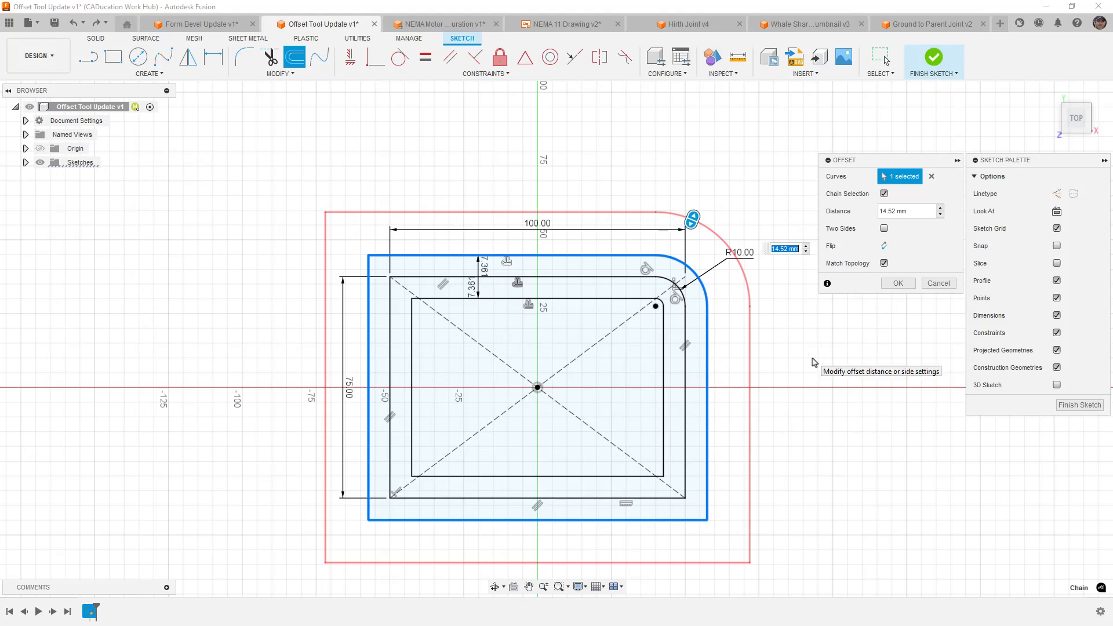
{"action": "left_click", "coordinate": [934, 284]}
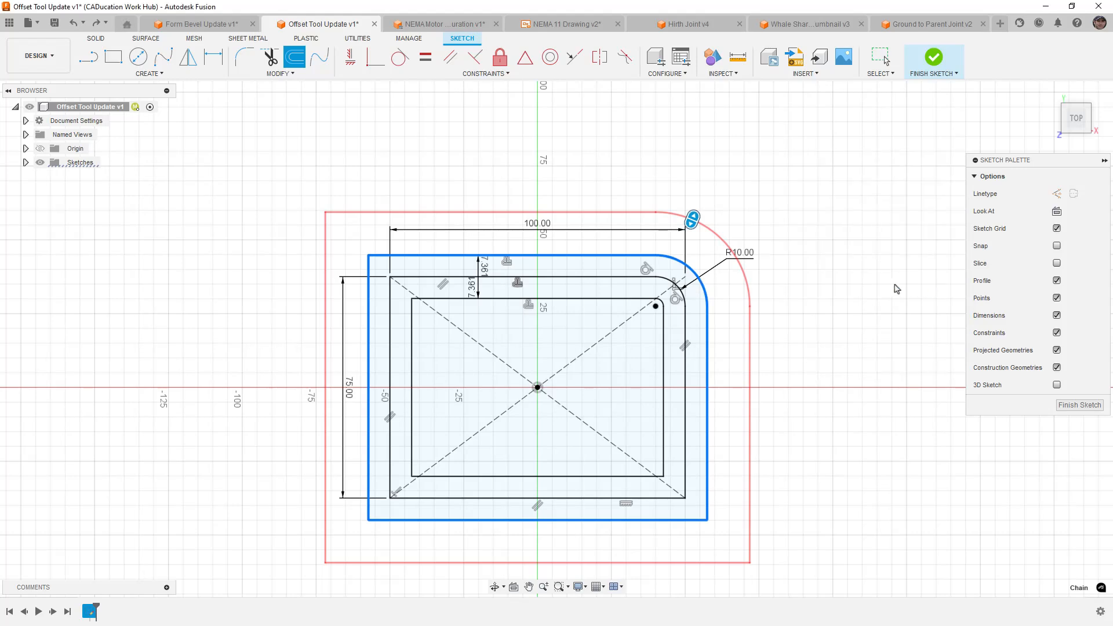
Preview a one-sided outward offset of the original middle profile at about 11.37 mm, and cancel it
{"action": "right_click", "coordinate": [804, 333]}
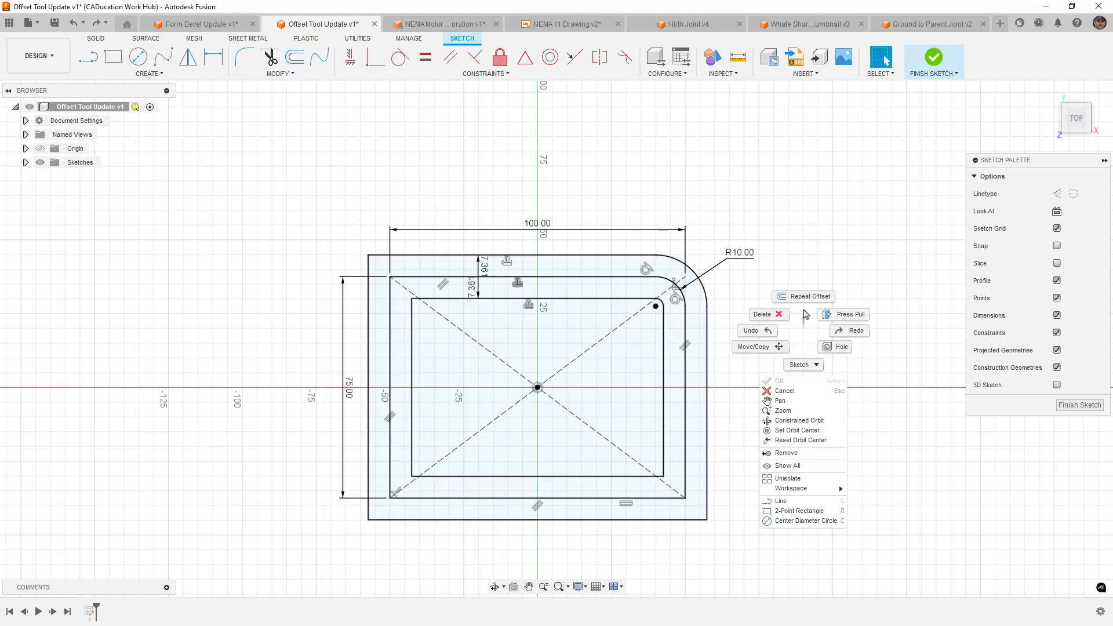
{"action": "left_click", "coordinate": [808, 293]}
{"action": "left_click", "coordinate": [620, 279]}
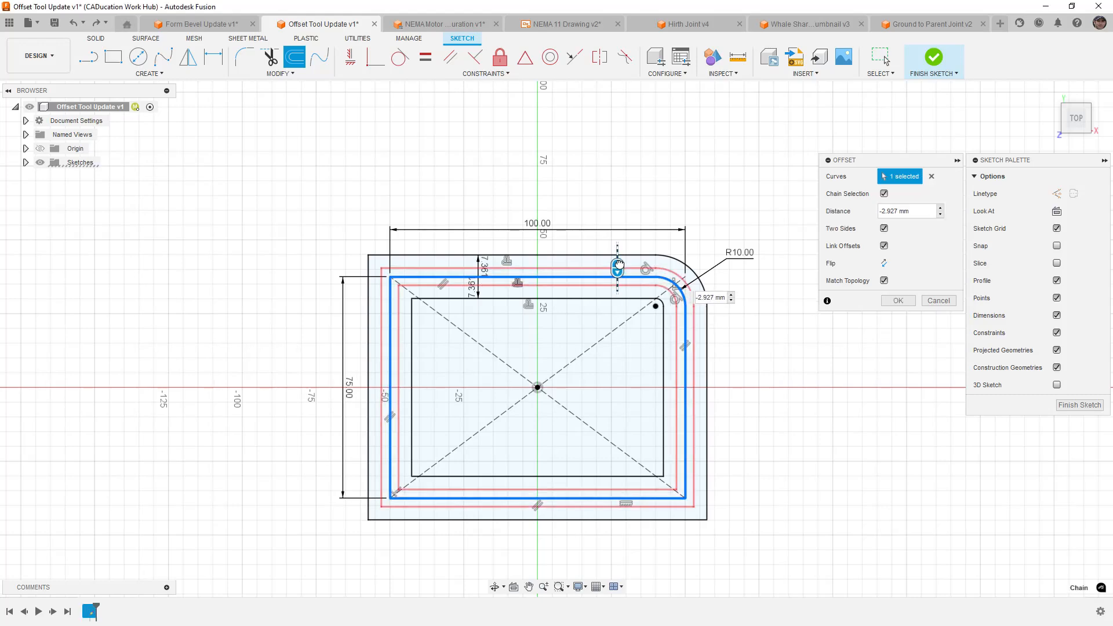
{"action": "left_click", "coordinate": [884, 228]}
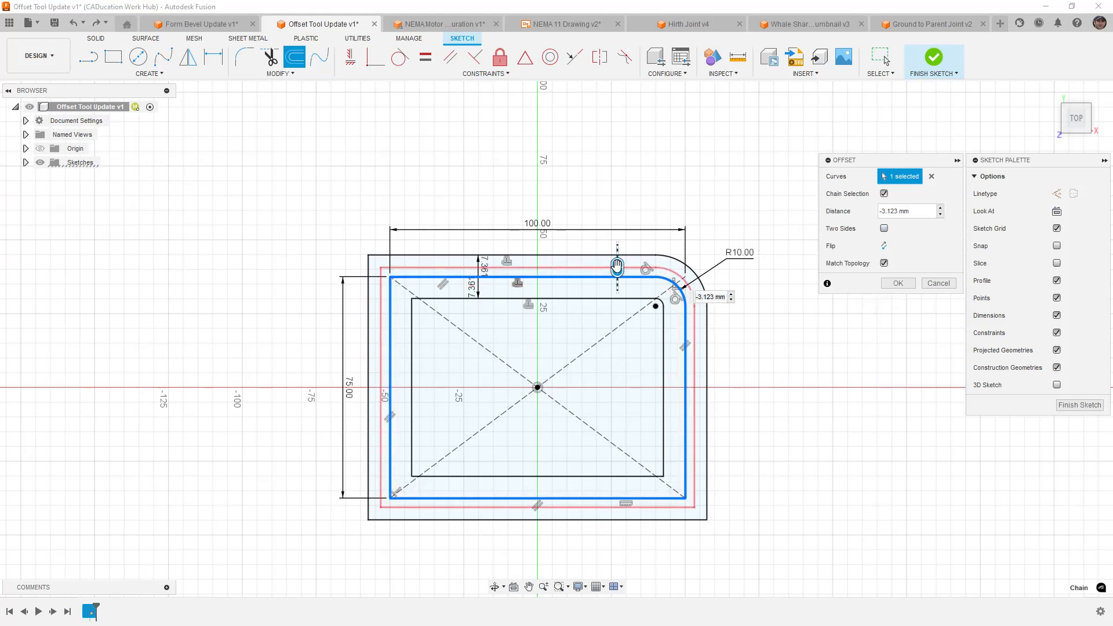
{"action": "left_click_drag", "start_coordinate": [617, 268], "coordinate": [618, 242]}
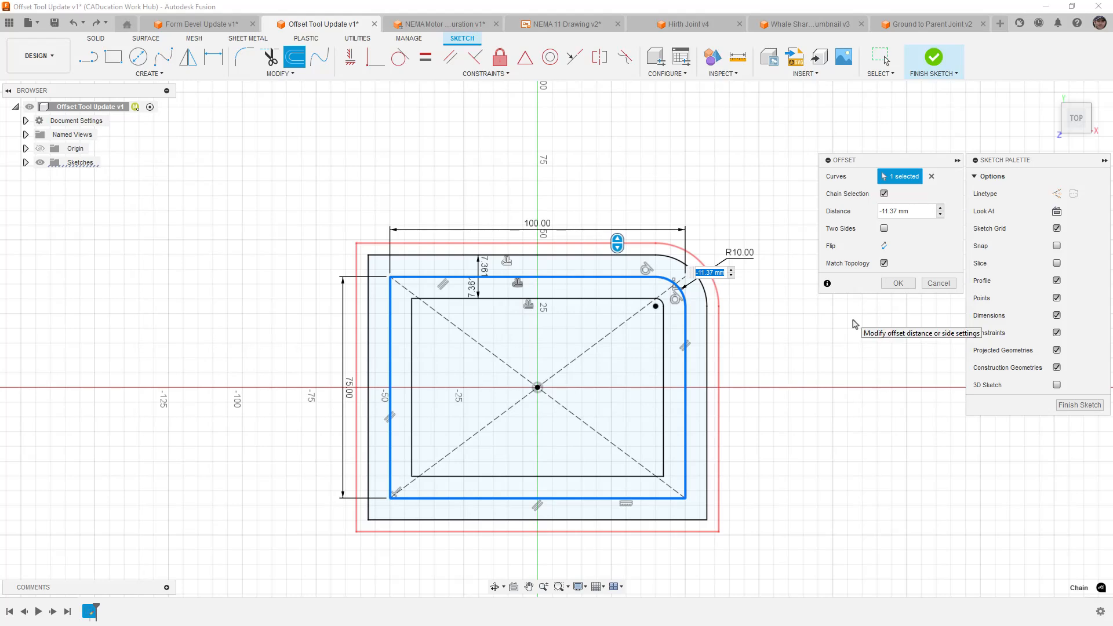
{"action": "left_click", "coordinate": [936, 283]}
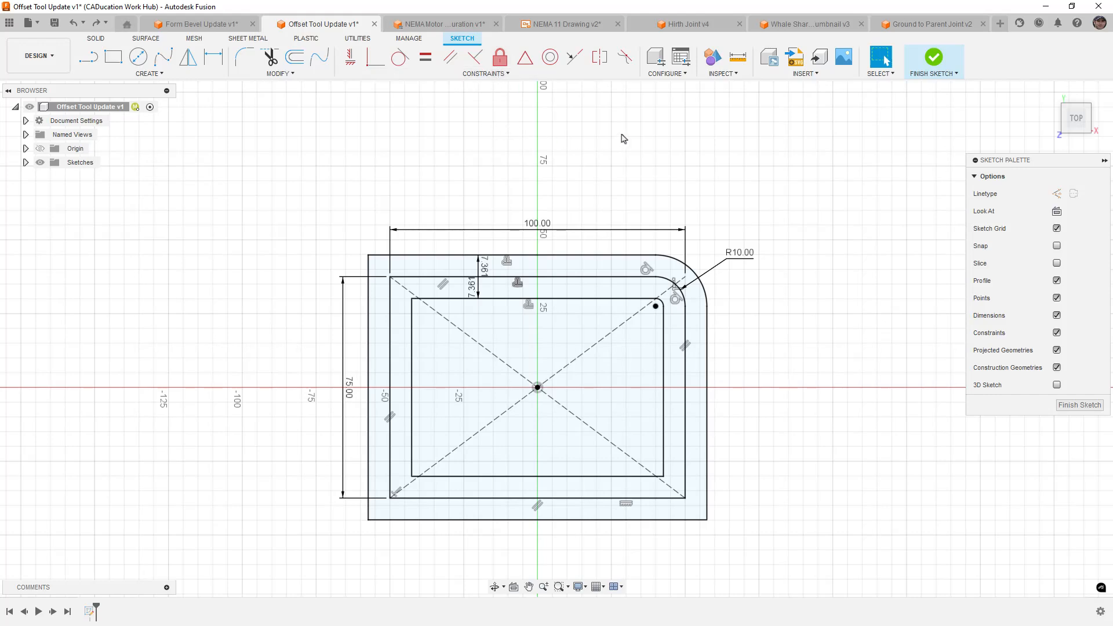
Open the parameters table of the Hirth Joint v4 design, enlarge it, and review the user and model parameters
{"action": "left_click", "coordinate": [684, 24]}
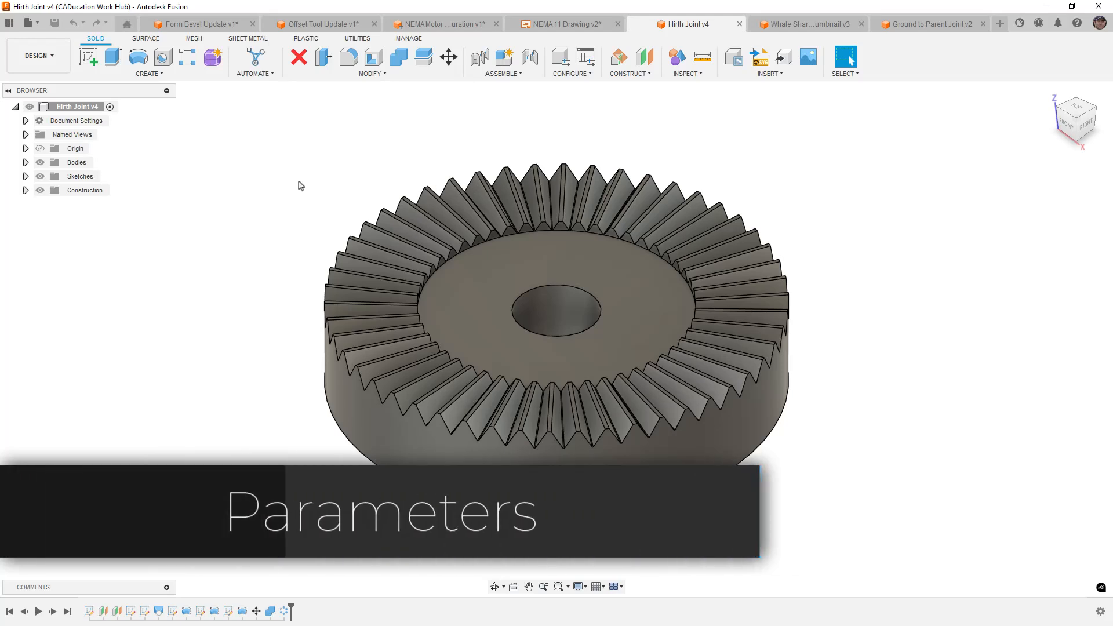
{"action": "left_click", "coordinate": [382, 74]}
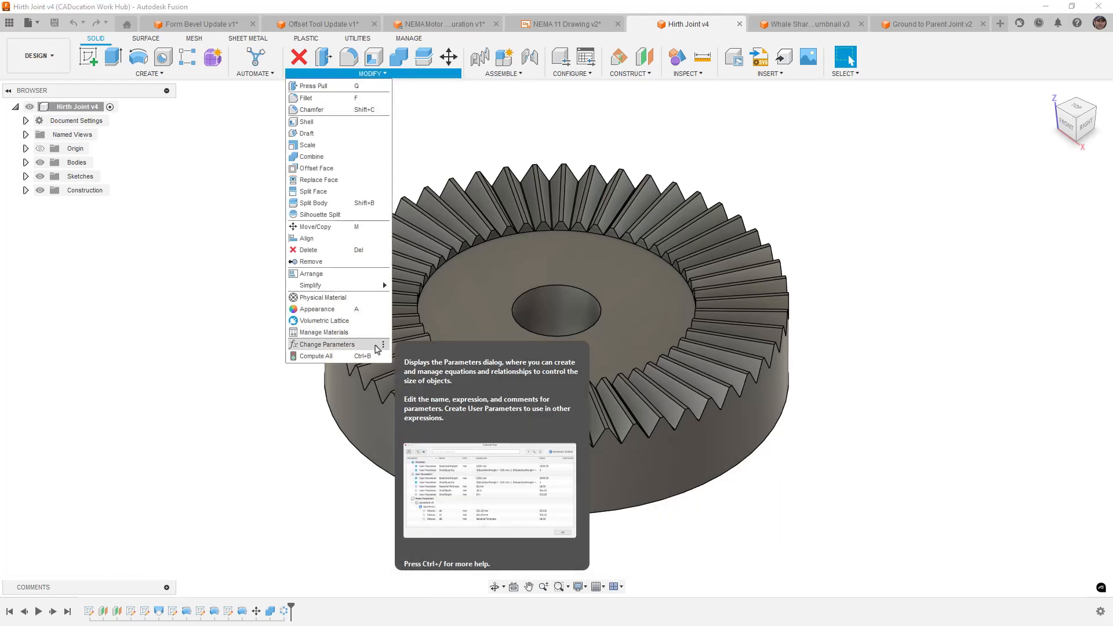
{"action": "left_click", "coordinate": [371, 344]}
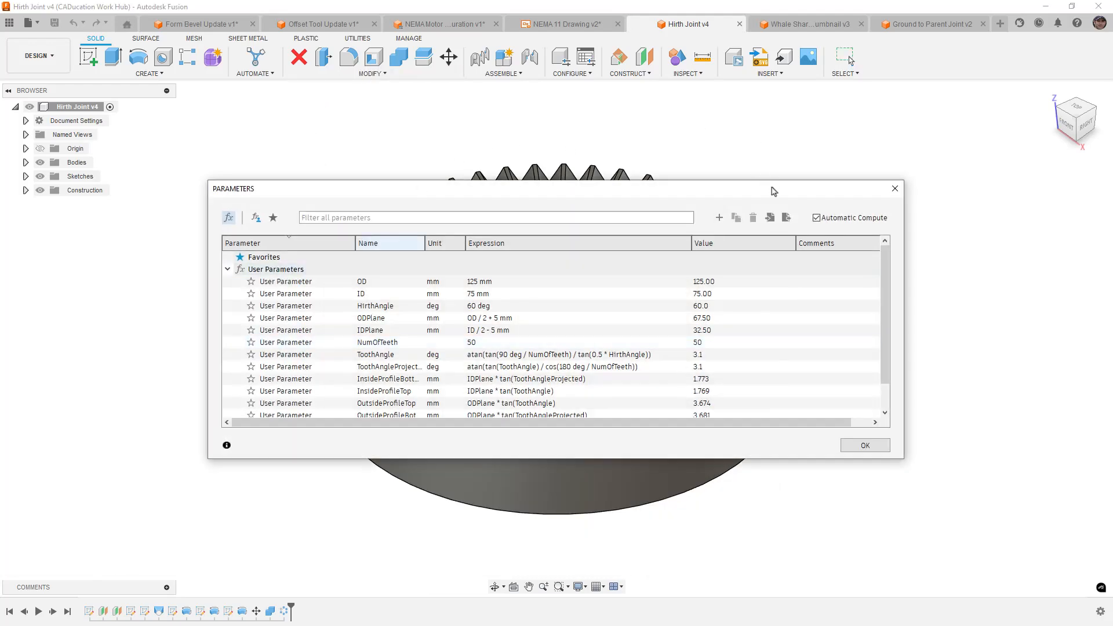
{"action": "left_click_drag", "start_coordinate": [771, 182], "coordinate": [771, 157]}
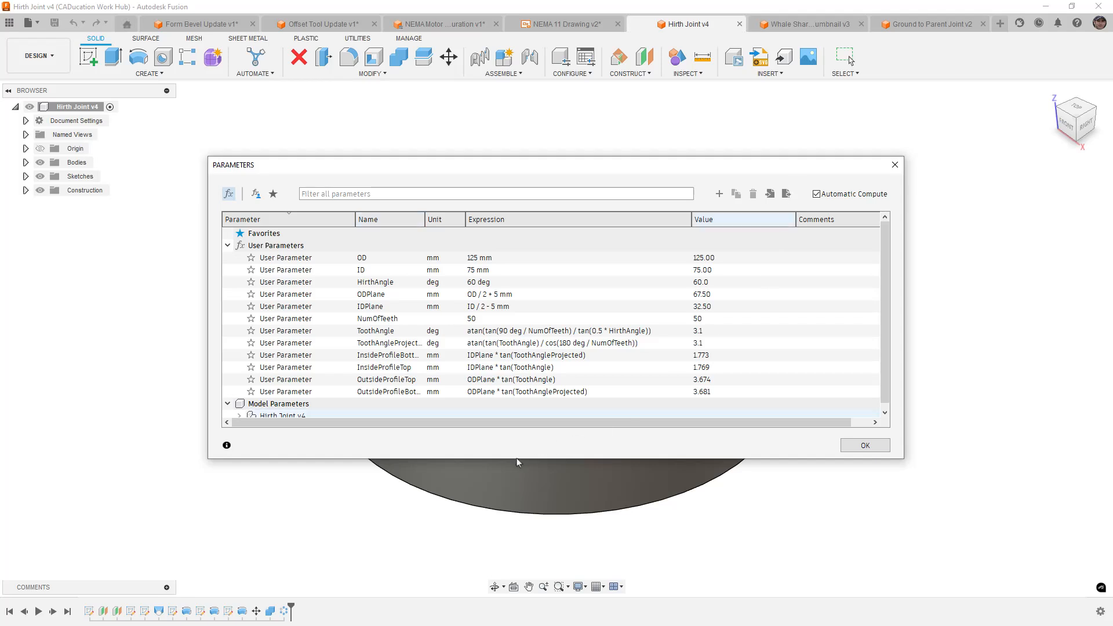
{"action": "left_click_drag", "start_coordinate": [518, 459], "coordinate": [525, 527]}
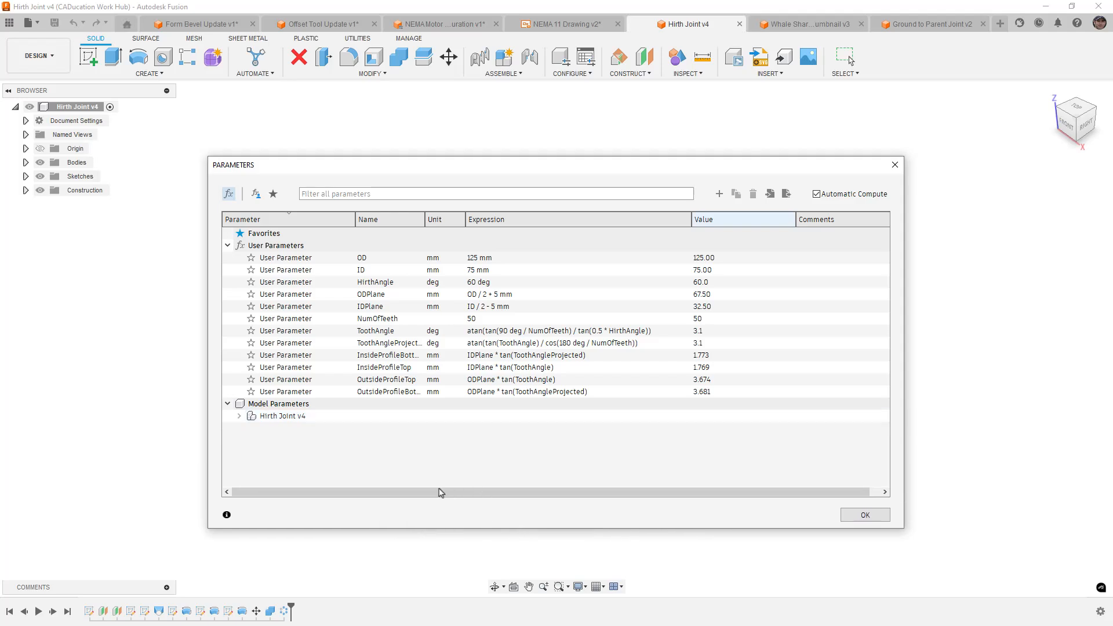
{"action": "left_click", "coordinate": [239, 416]}
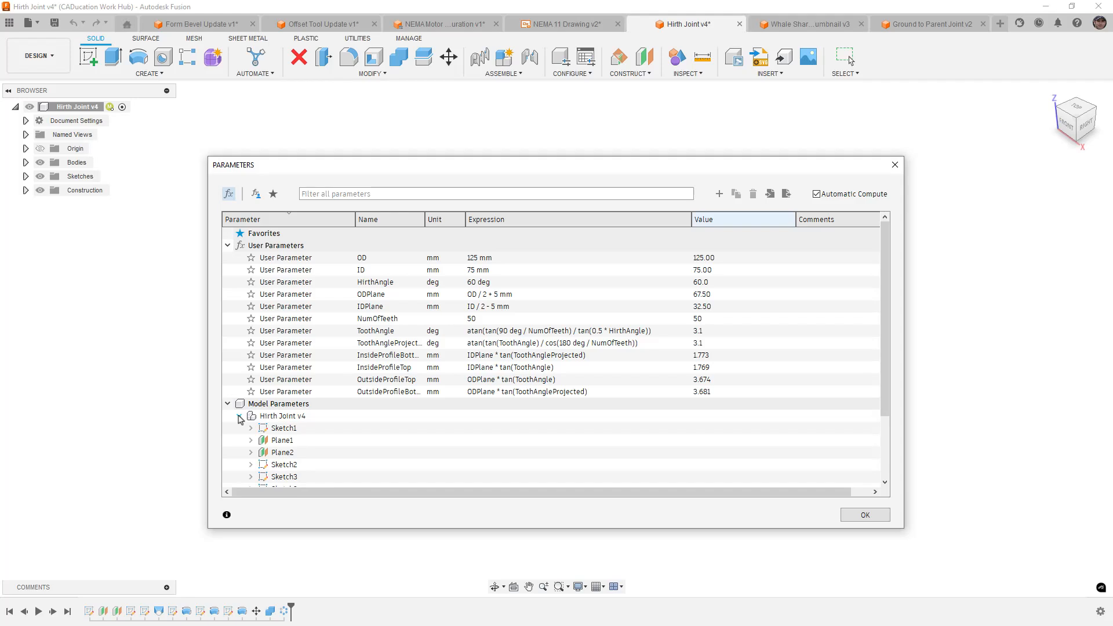
{"action": "left_click", "coordinate": [240, 417]}
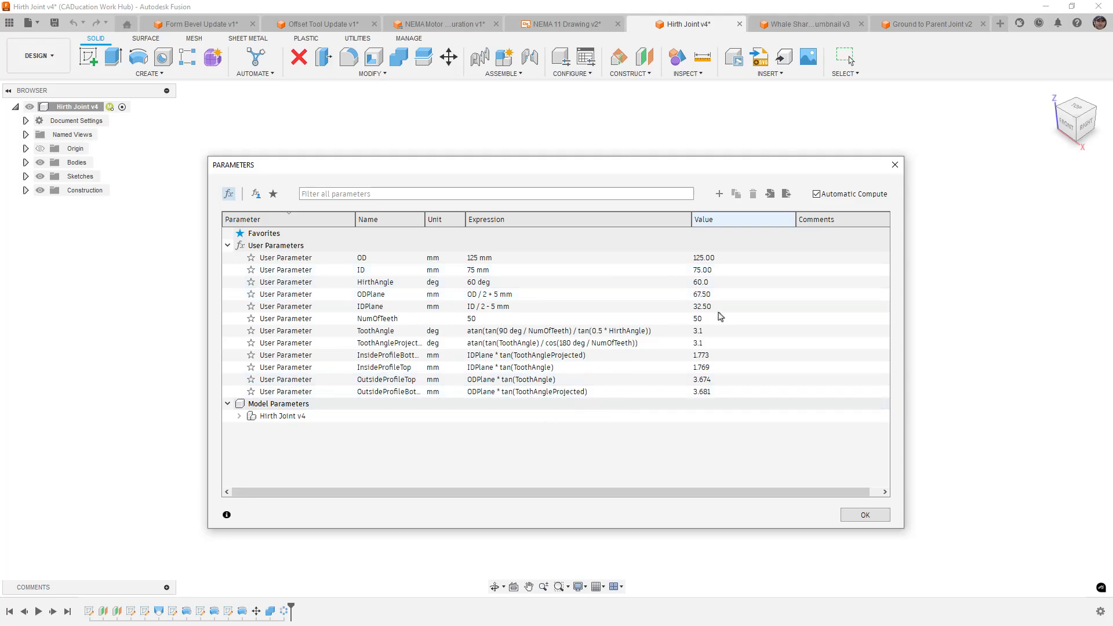
Export the Hirth joint's parameters to the computer as the CSV file ExportedParameters, and close the parameters table
{"action": "left_click", "coordinate": [787, 195]}
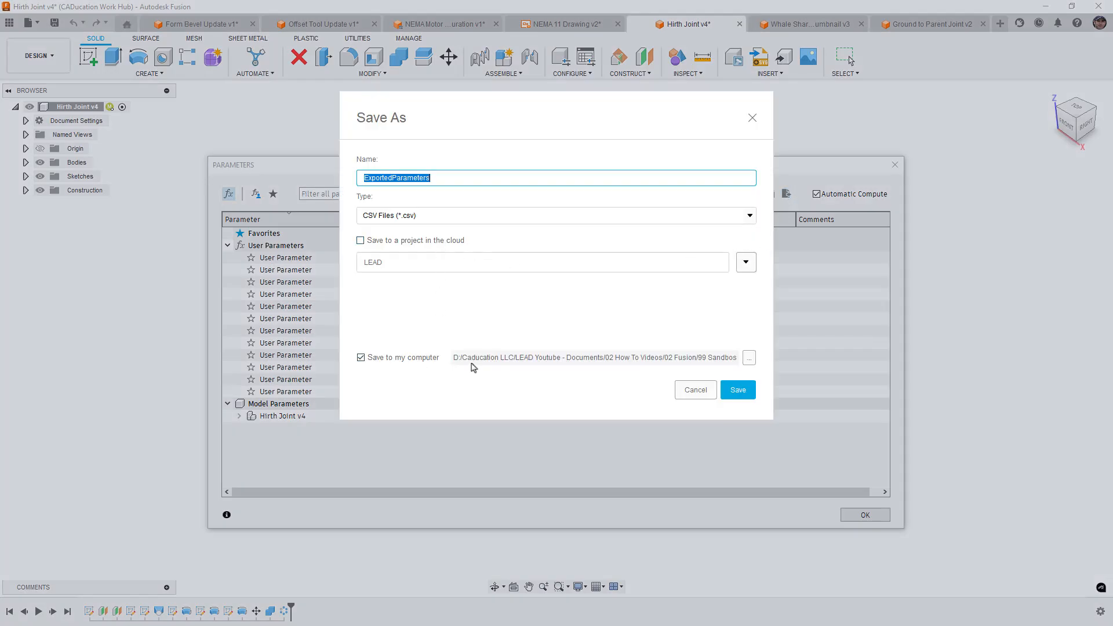
{"action": "left_click", "coordinate": [739, 394]}
{"action": "left_click", "coordinate": [602, 323]}
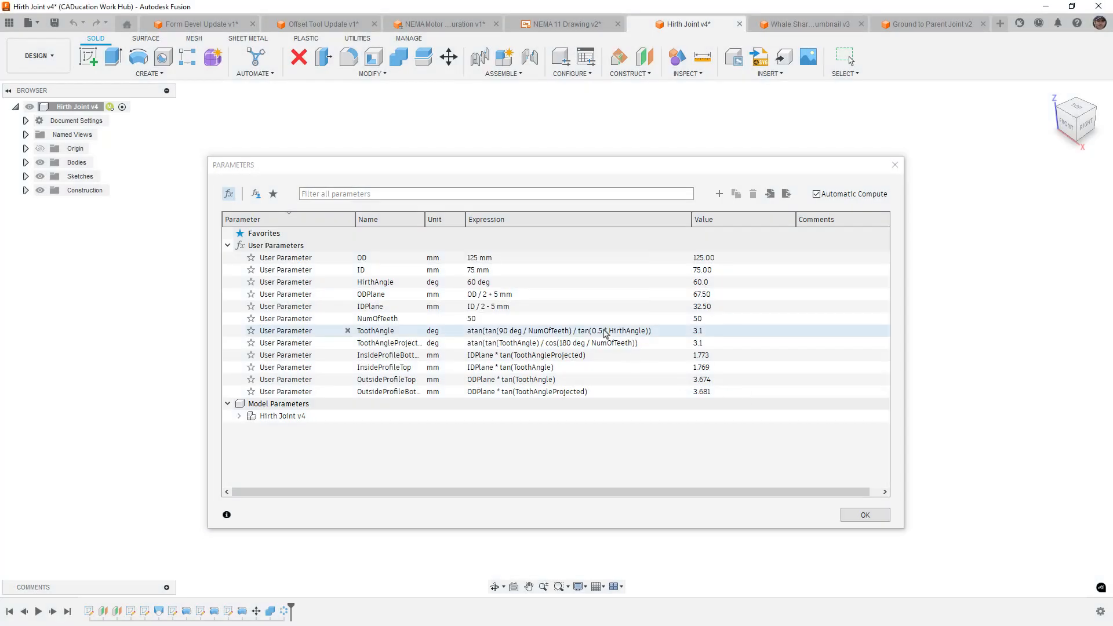
{"action": "left_click", "coordinate": [861, 515]}
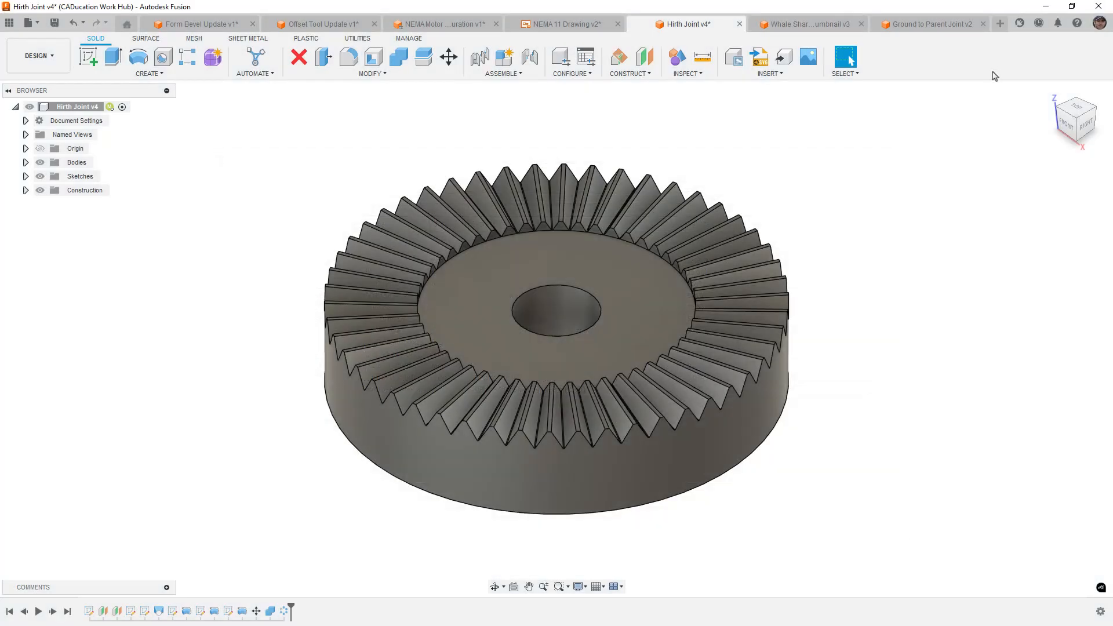
Create a new design and load the ExportedParameters CSV file for import into its parameters table
{"action": "left_click", "coordinate": [1001, 25]}
{"action": "left_click", "coordinate": [427, 74]}
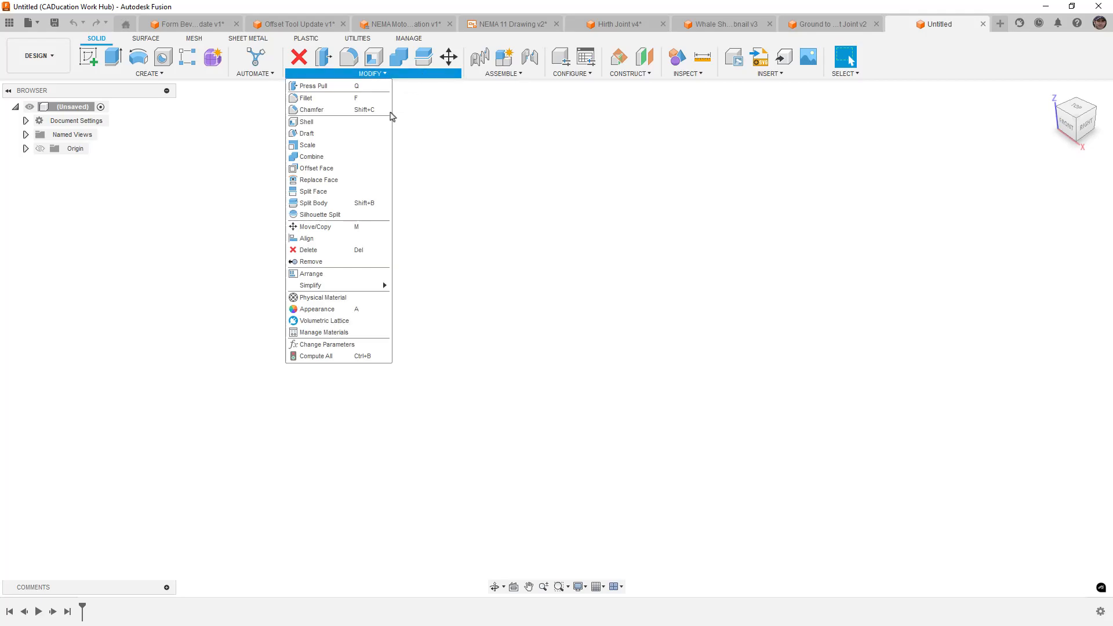
{"action": "left_click", "coordinate": [322, 345]}
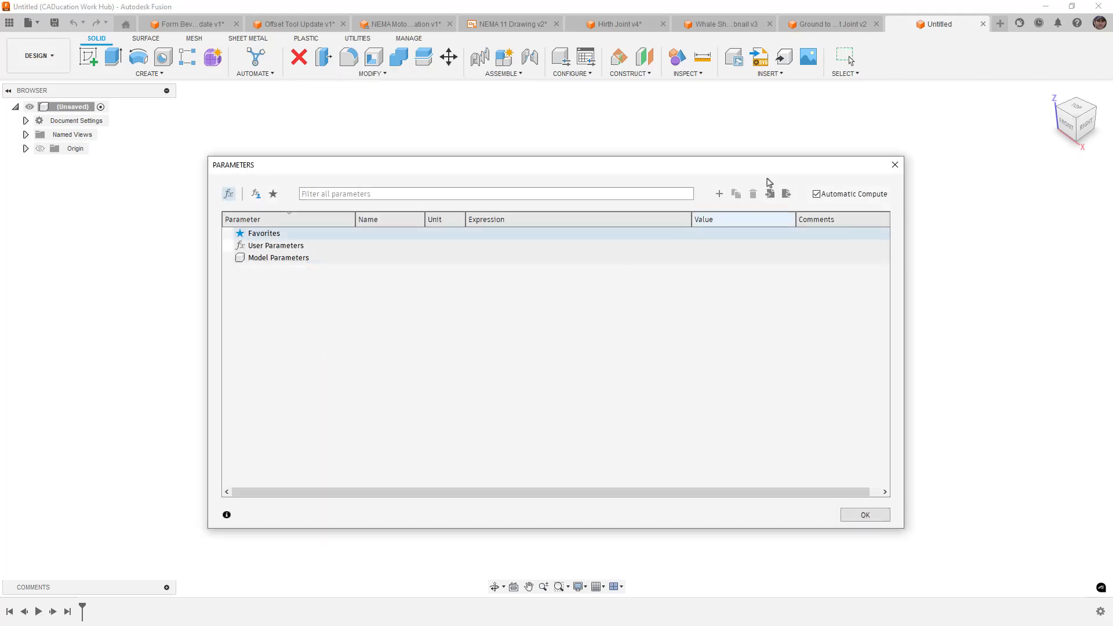
{"action": "left_click", "coordinate": [772, 197]}
{"action": "left_click", "coordinate": [439, 423]}
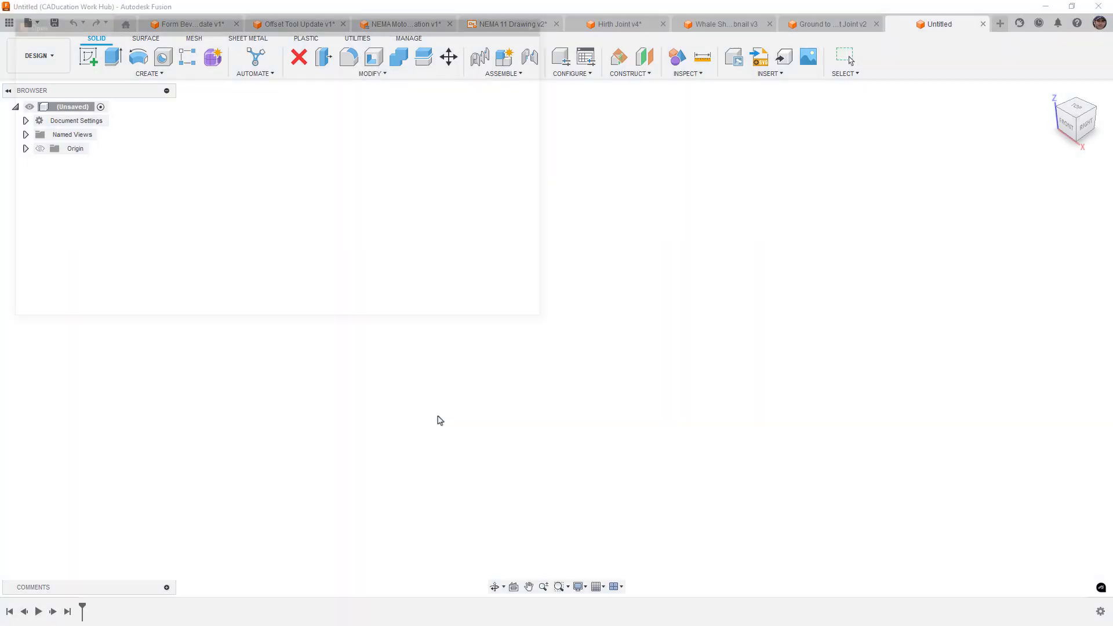
{"action": "left_click", "coordinate": [189, 131]}
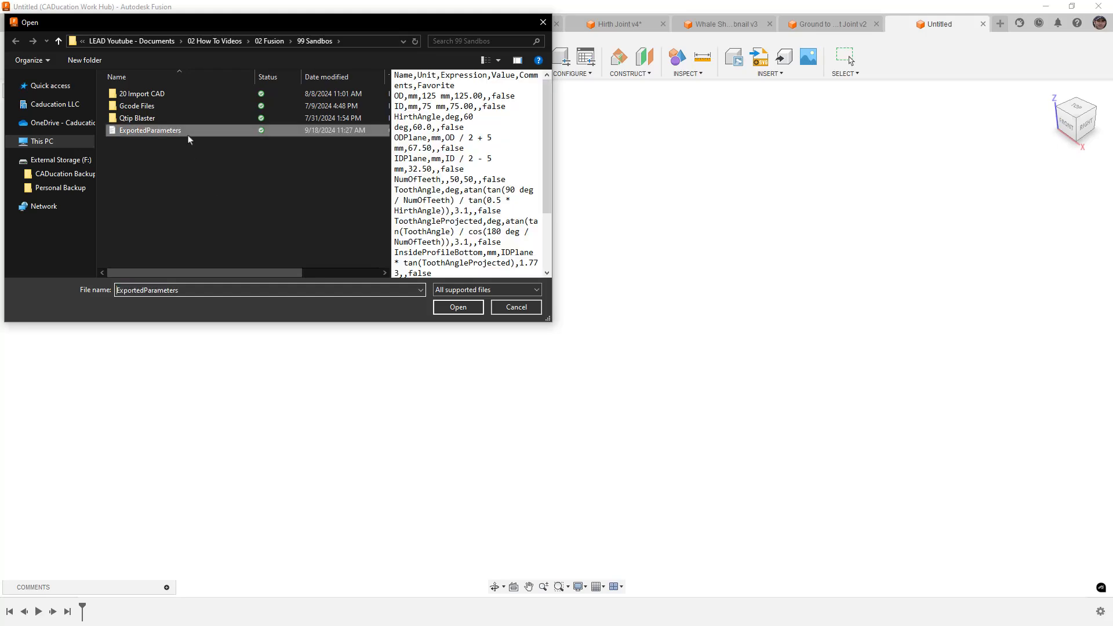
{"action": "left_click", "coordinate": [458, 307]}
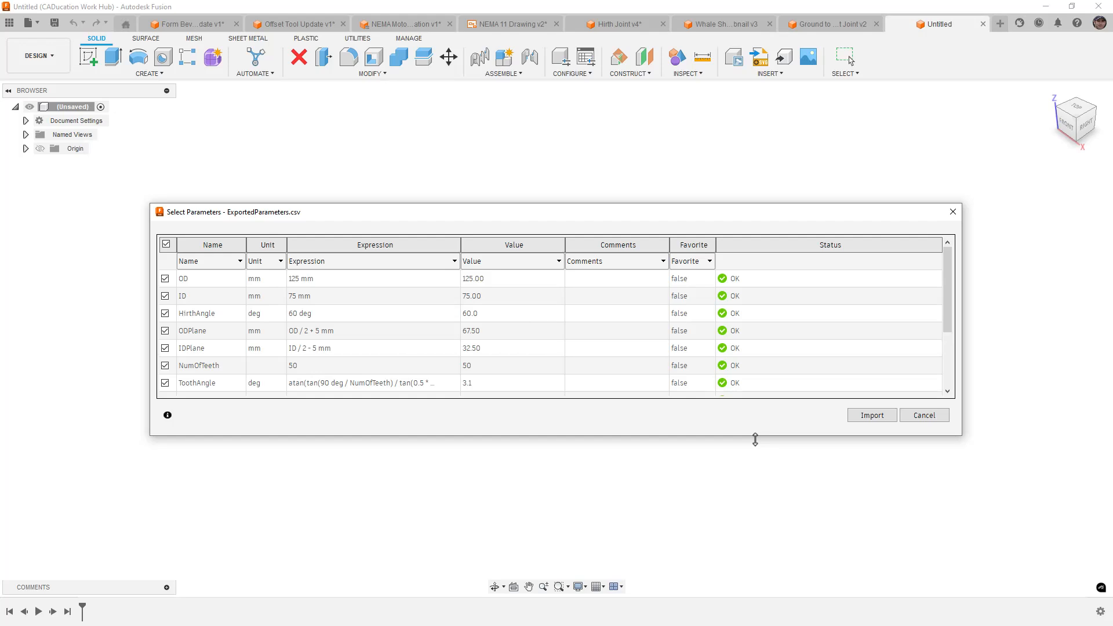
Enlarge the parameter selection window, import all the listed parameters, and close the parameters table
{"action": "left_click_drag", "start_coordinate": [754, 439], "coordinate": [763, 557]}
{"action": "left_click_drag", "start_coordinate": [676, 205], "coordinate": [690, 99]}
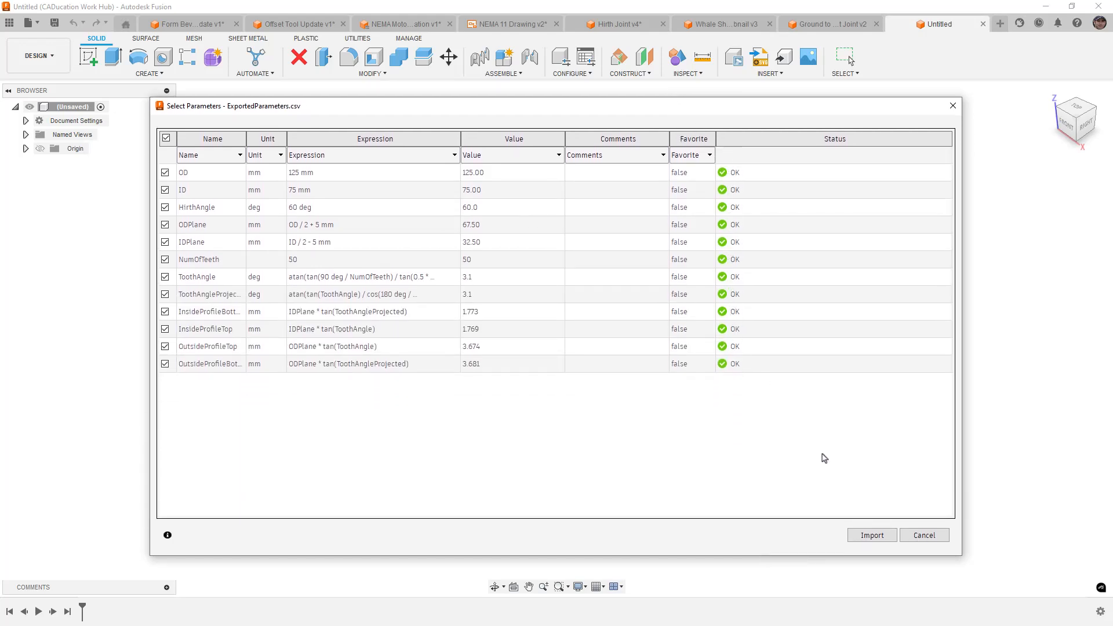
{"action": "left_click", "coordinate": [873, 534]}
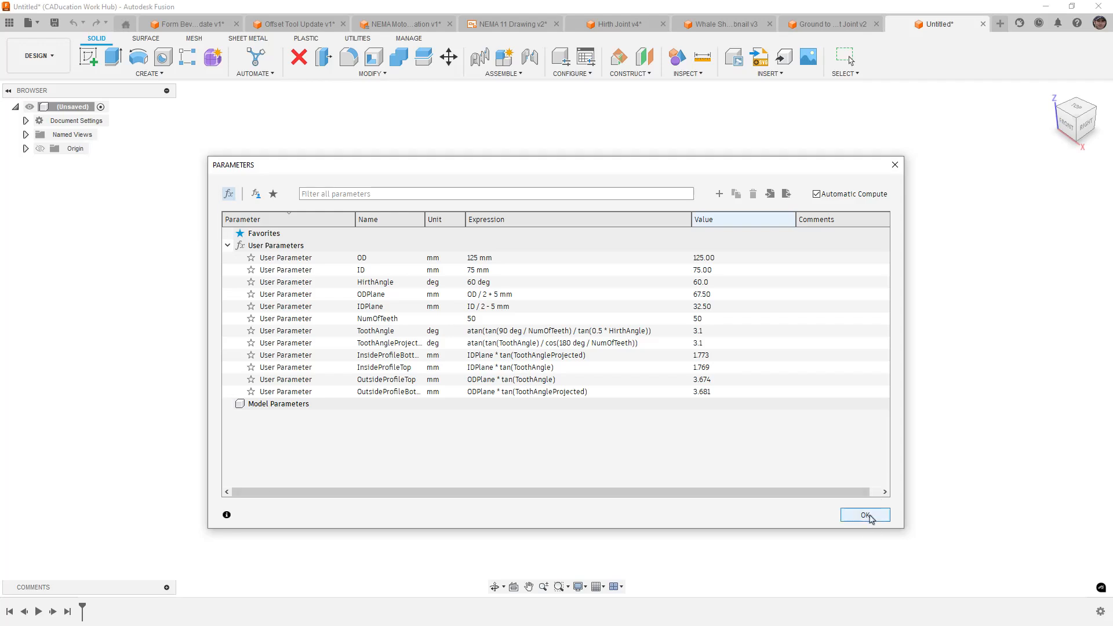
{"action": "left_click", "coordinate": [870, 515]}
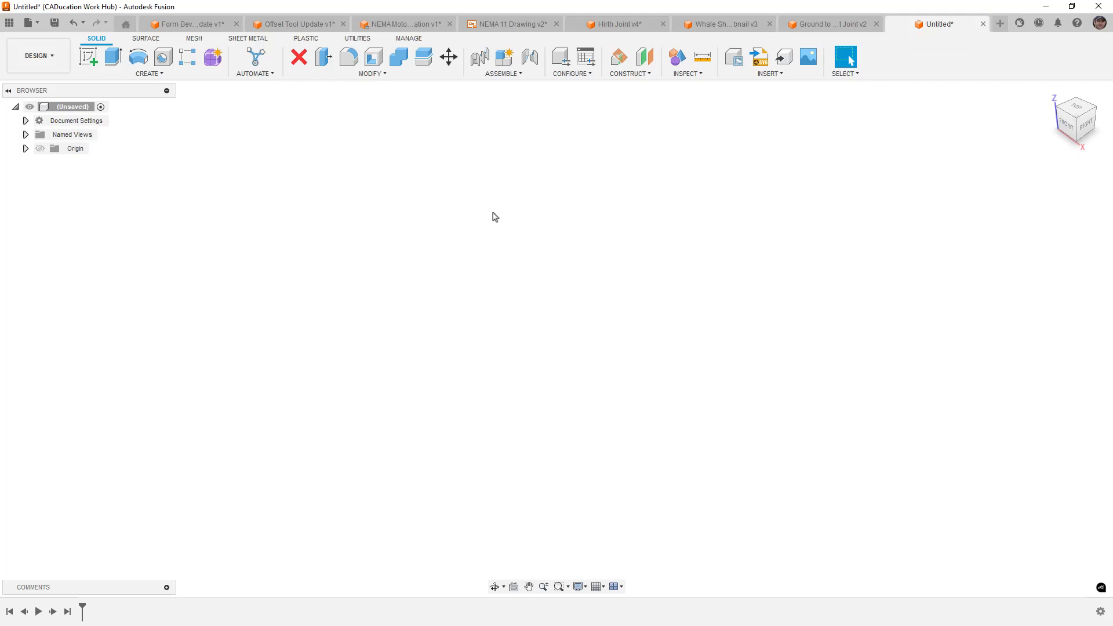
Start a sketch on the front plane and draw a circle about 87 mm in diameter centred on the origin
{"action": "left_click", "coordinate": [89, 56]}
{"action": "left_click", "coordinate": [585, 327]}
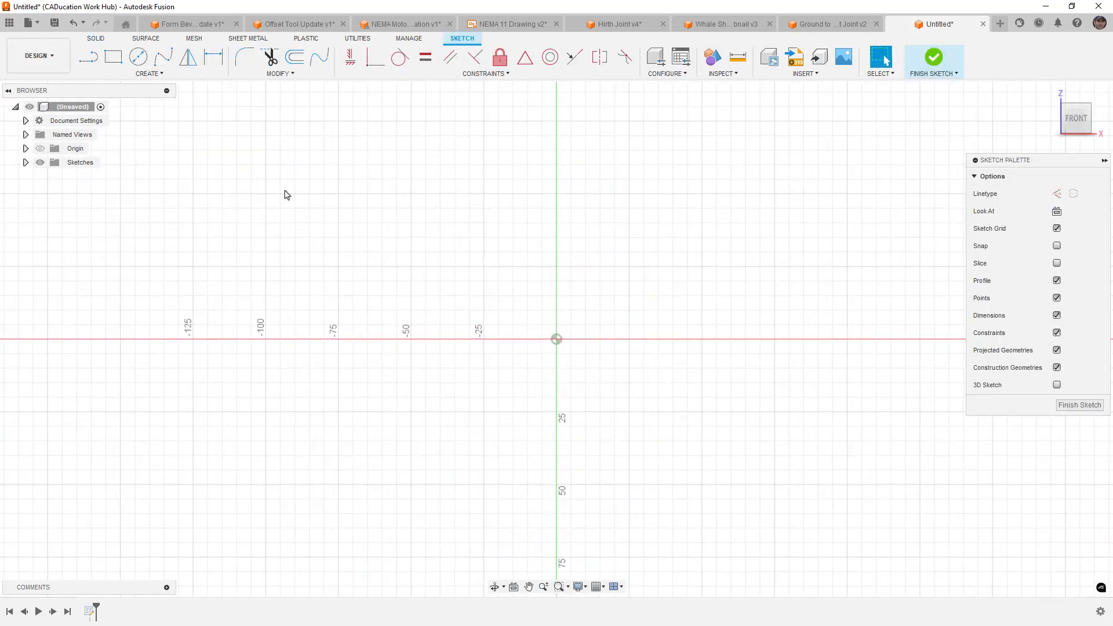
{"action": "left_click", "coordinate": [139, 56]}
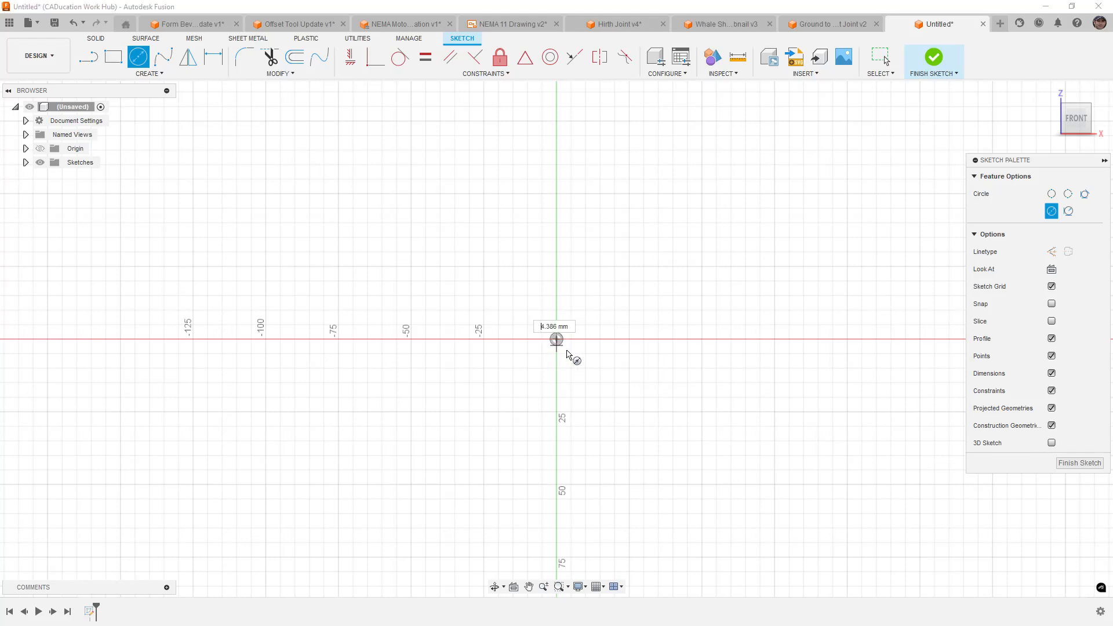
{"action": "left_click", "coordinate": [556, 340]}
{"action": "left_click", "coordinate": [659, 417]}
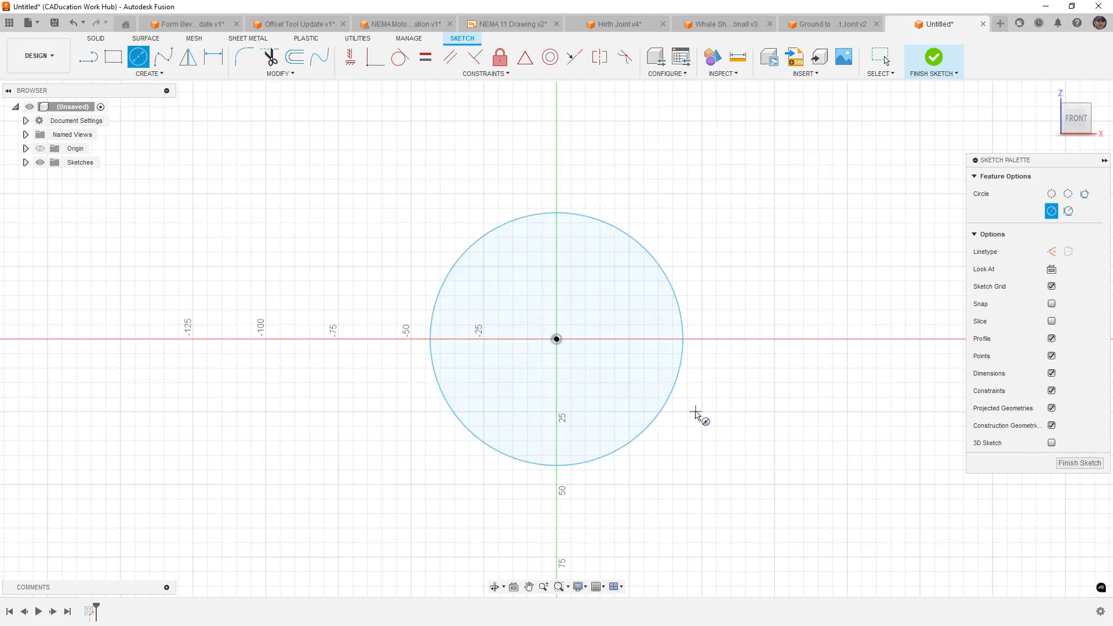
Dimension the circle's diameter with the named expression dia = 100
{"action": "key", "text": "d"}
{"action": "left_click", "coordinate": [684, 373]}
{"action": "left_click", "coordinate": [728, 406]}
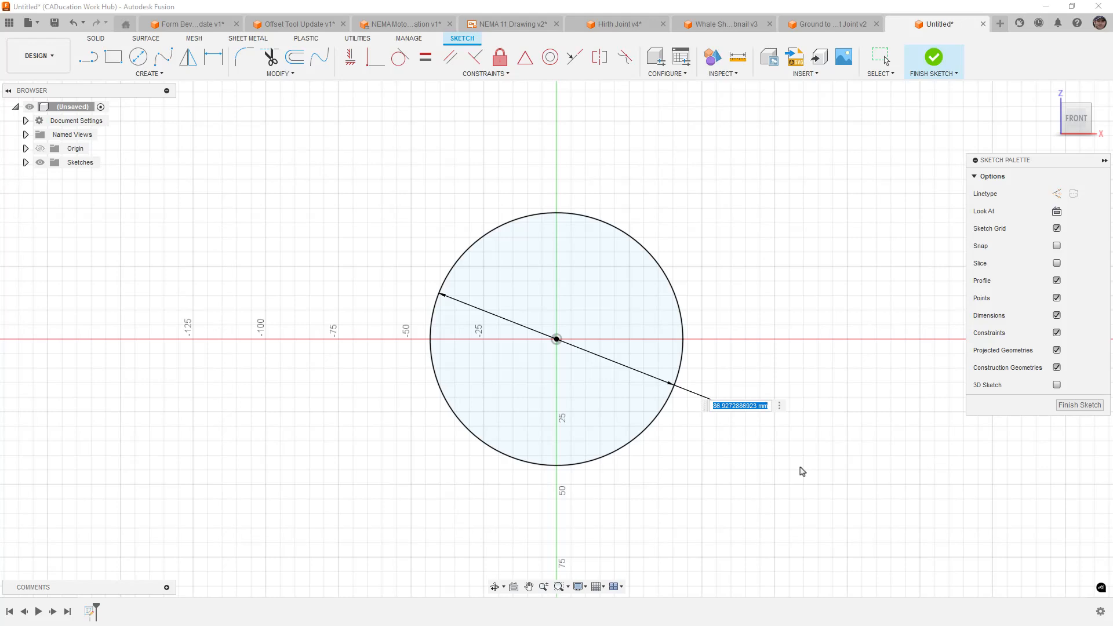
{"action": "type", "text": "dia = 100"}
{"action": "key", "text": "Return"}
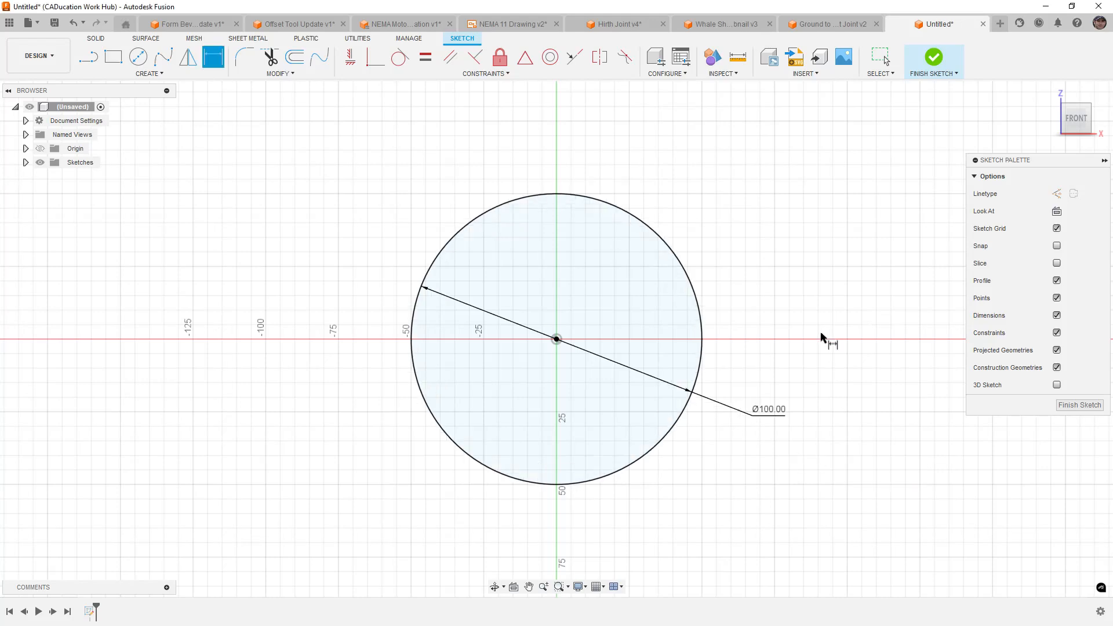
Draw a smaller concentric circle inside the first one and dimension its diameter at 50 mm
{"action": "key", "text": "c"}
{"action": "left_click", "coordinate": [556, 340]}
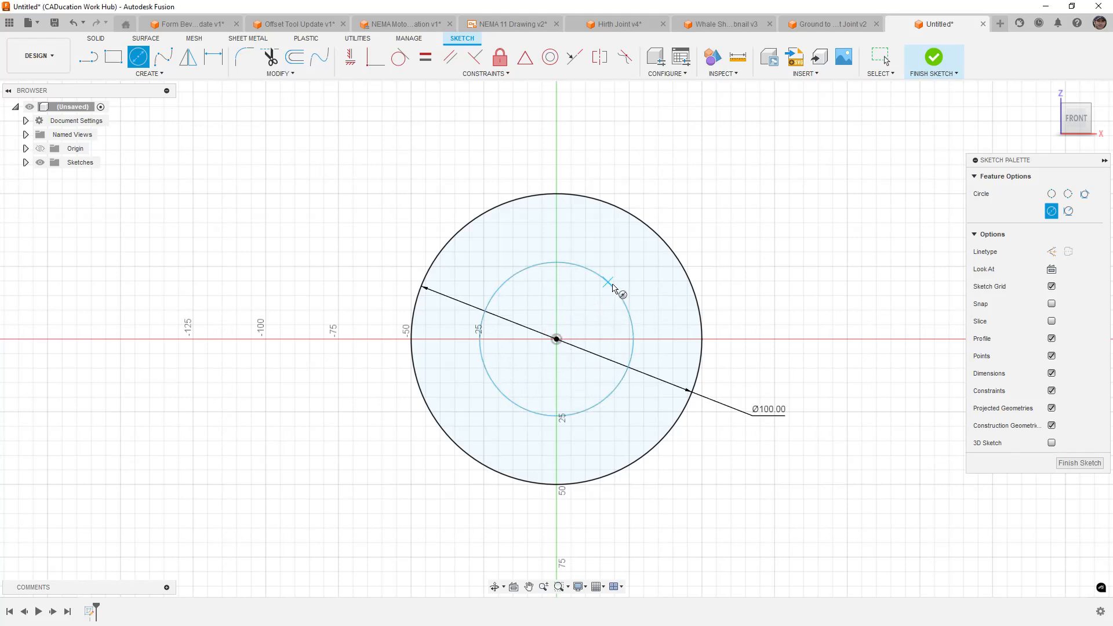
{"action": "left_click", "coordinate": [618, 292]}
{"action": "key", "text": "d"}
{"action": "left_click", "coordinate": [623, 296]}
{"action": "left_click", "coordinate": [634, 282]}
{"action": "type", "text": "50"}
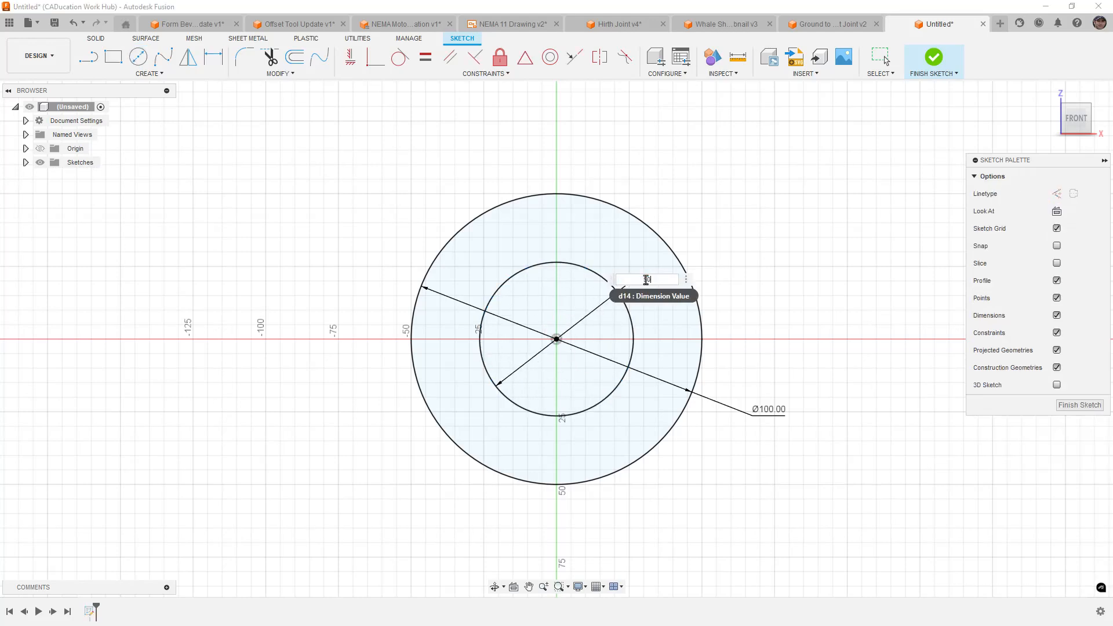
{"action": "key", "text": "Return"}
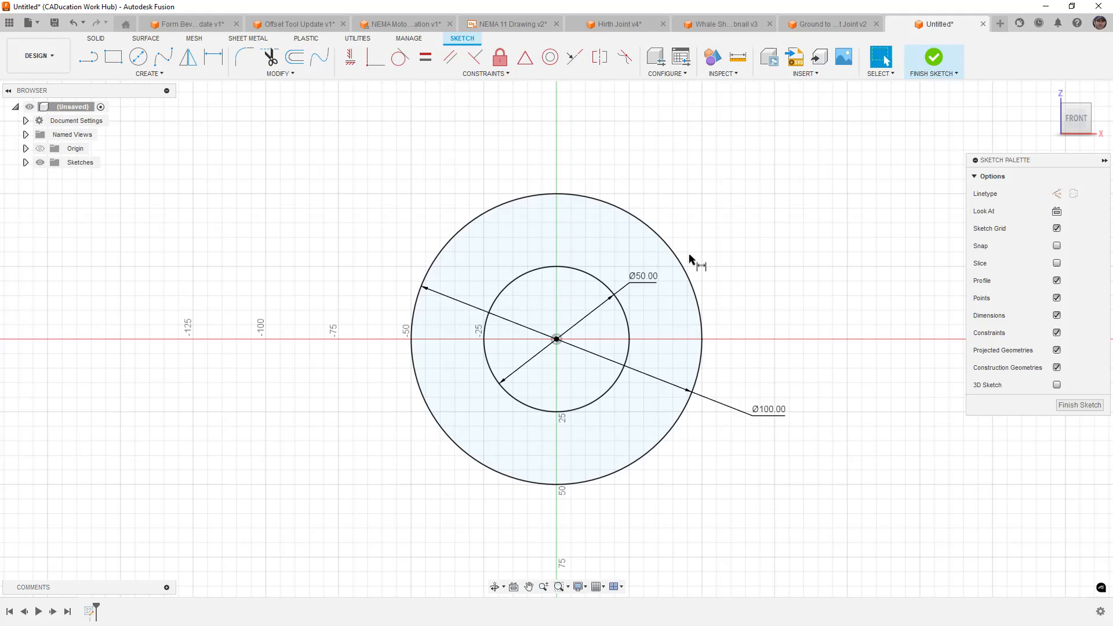
Try to name the inner circle's existing diameter dimension newName by putting "newName =" before its value
{"action": "double_click", "coordinate": [648, 276]}
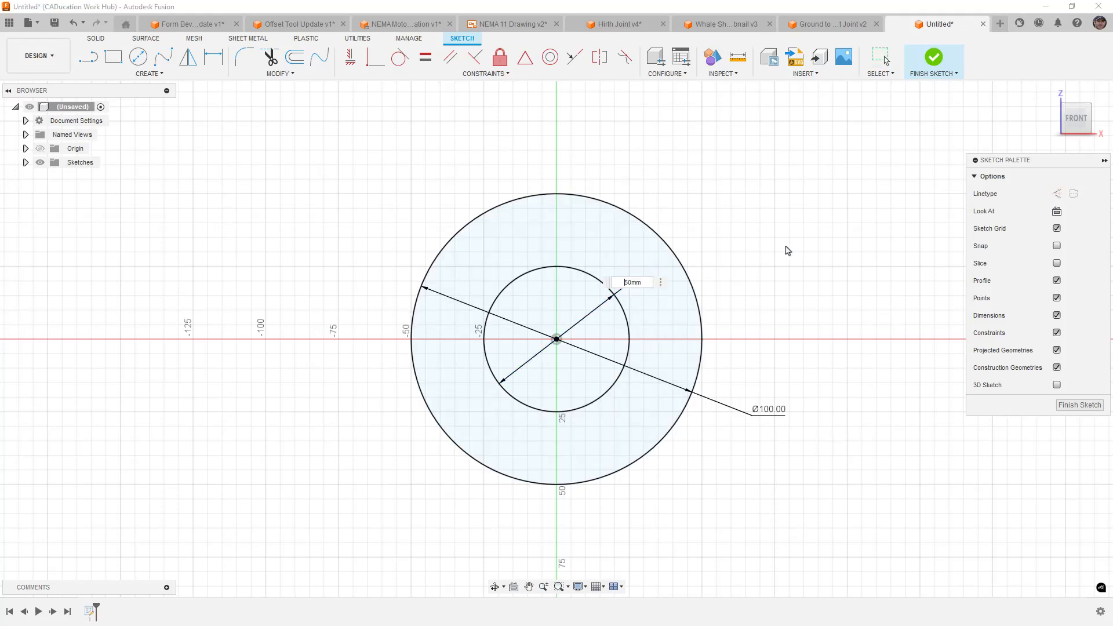
{"action": "type", "text": "newN"}
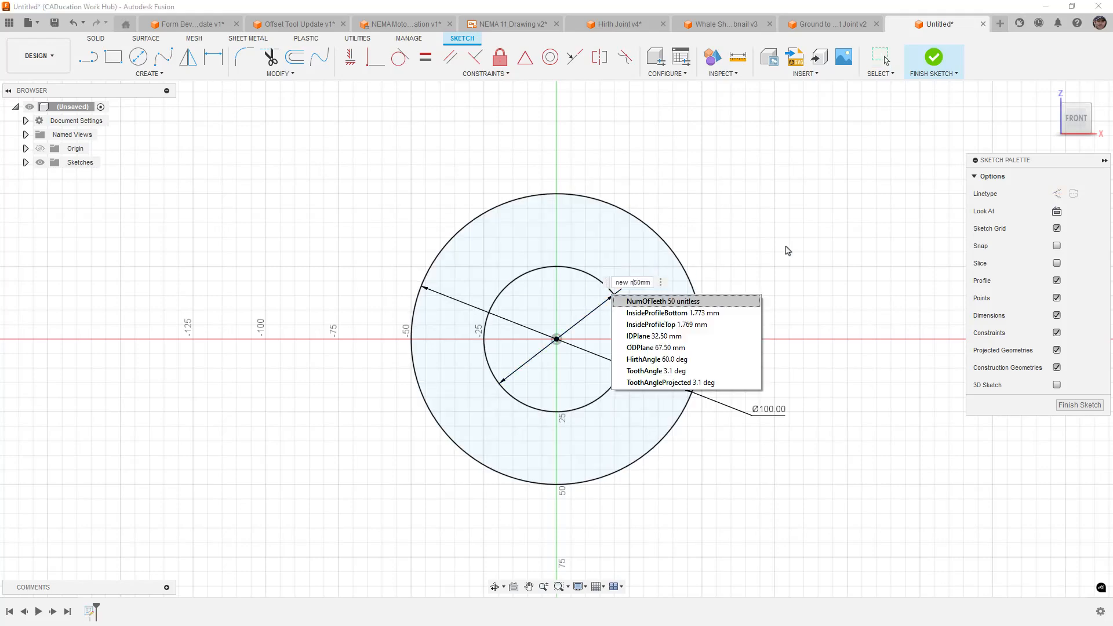
{"action": "type", "text": "ame"}
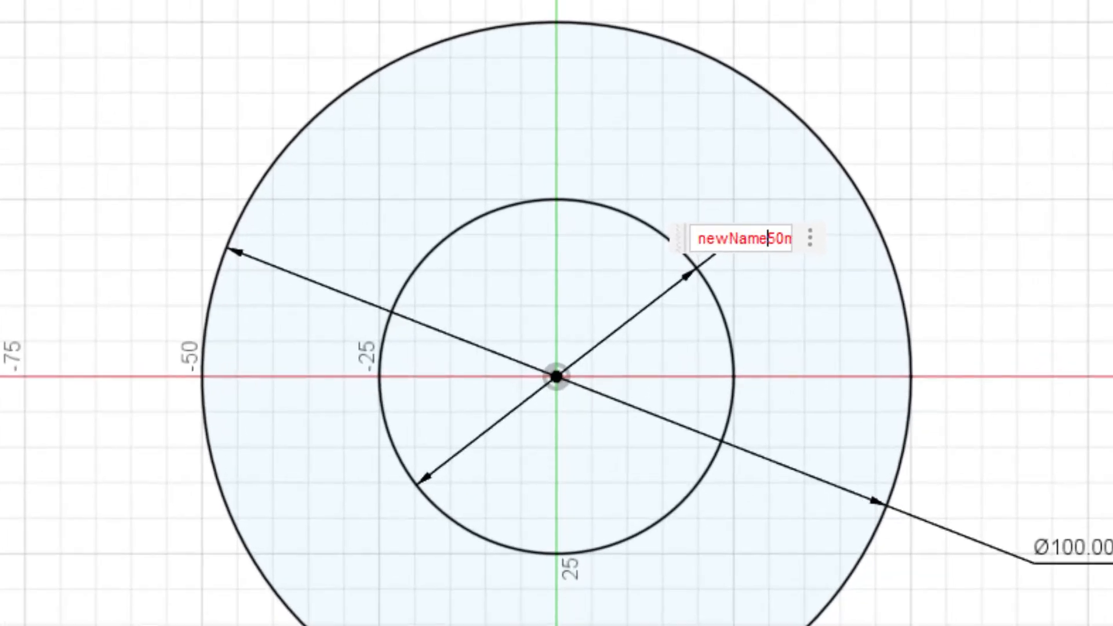
{"action": "type", "text": " ="}
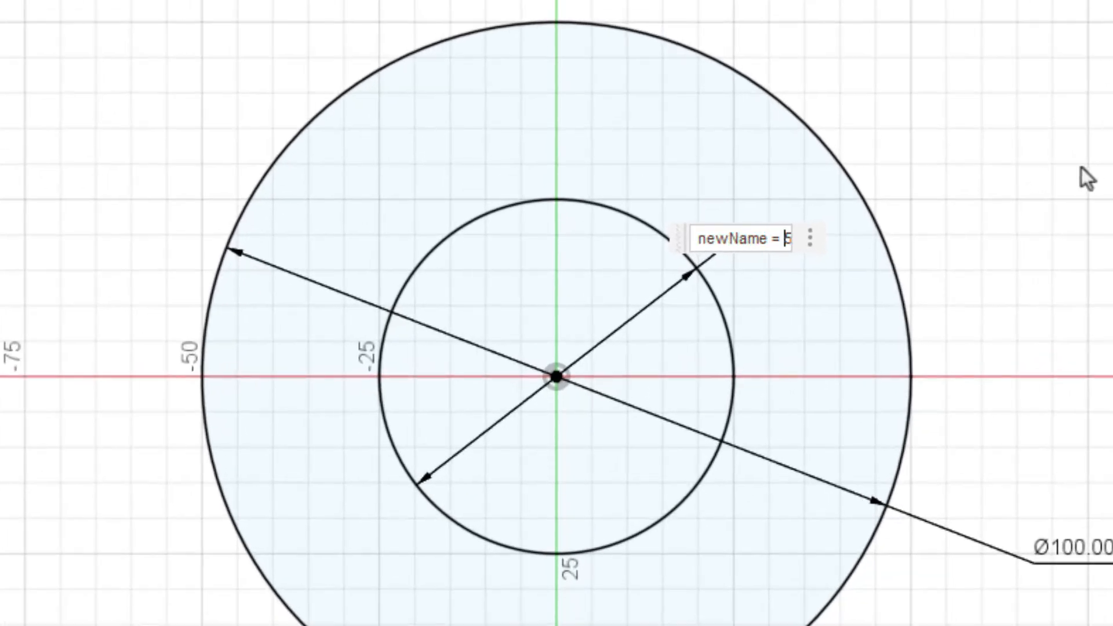
{"action": "key", "text": "Return"}
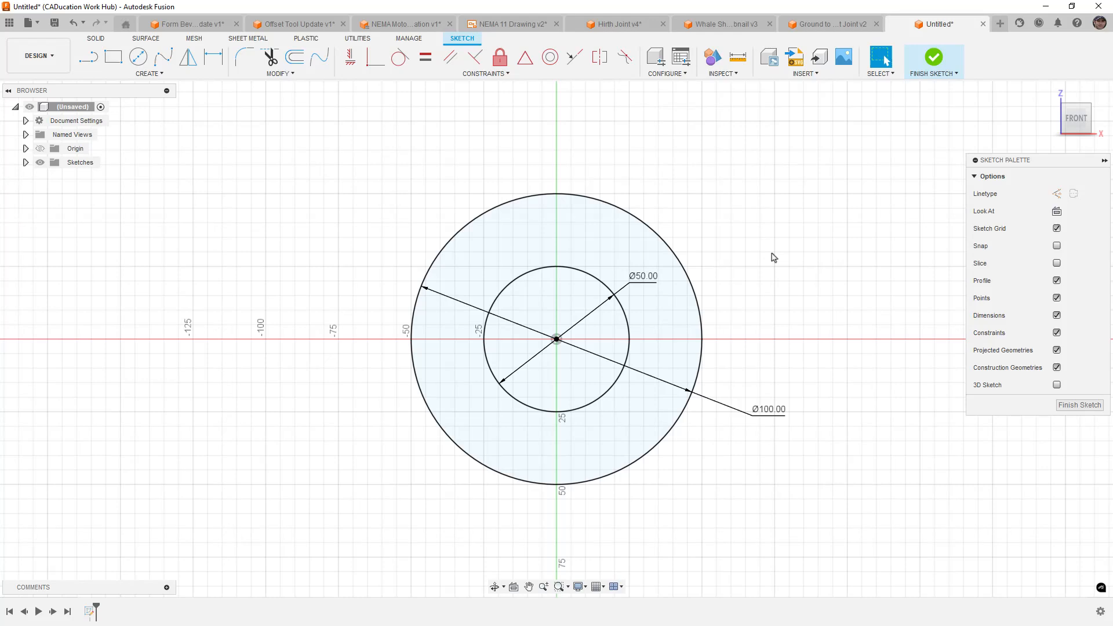
Mark the inner circle's diameter parameter under Sketch1 as a favorite in the parameters table, and finish the sketch
{"action": "left_click", "coordinate": [329, 75]}
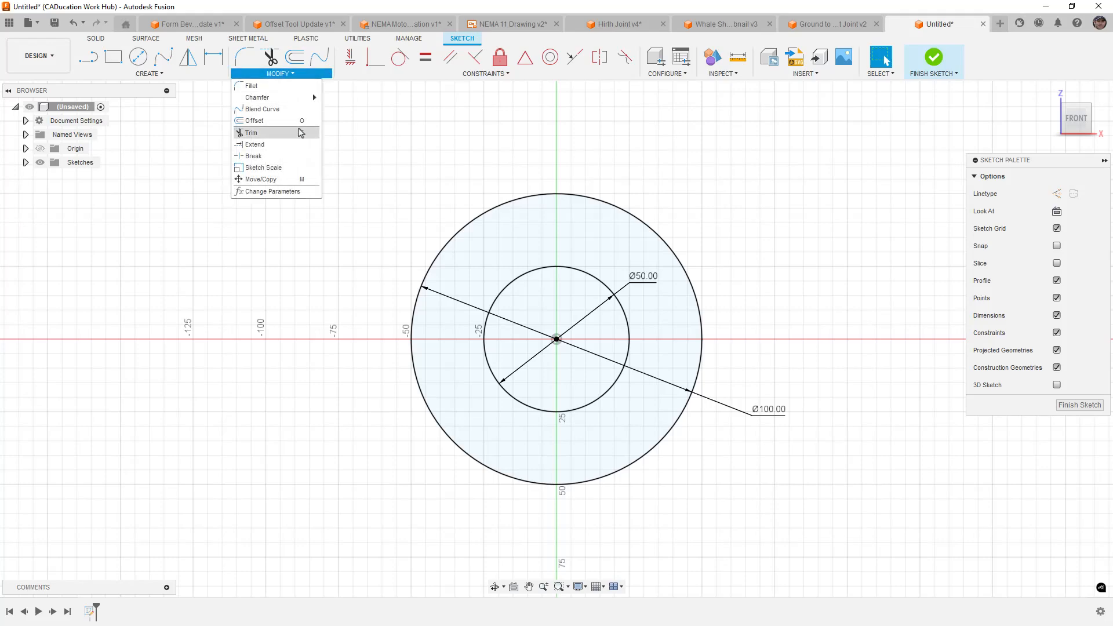
{"action": "left_click", "coordinate": [273, 191]}
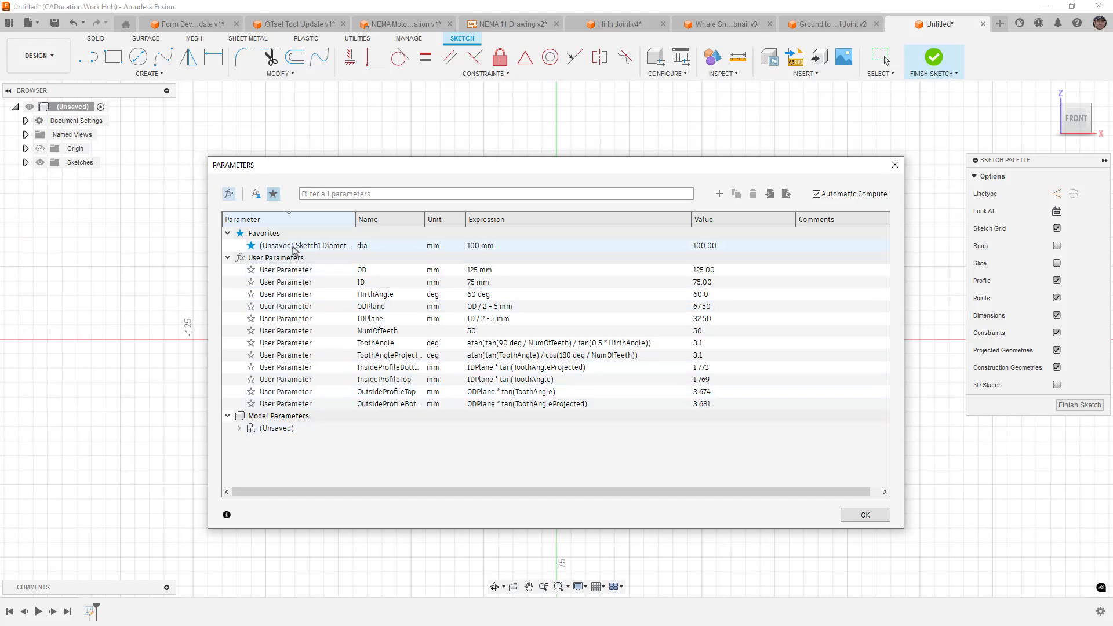
{"action": "left_click", "coordinate": [239, 428]}
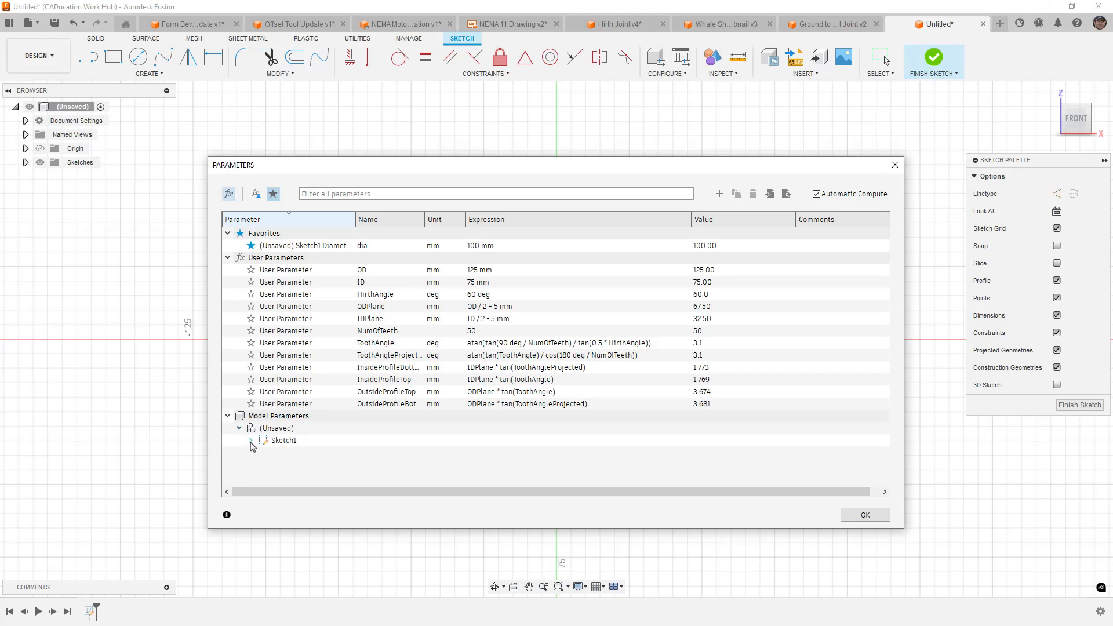
{"action": "left_click", "coordinate": [251, 440]}
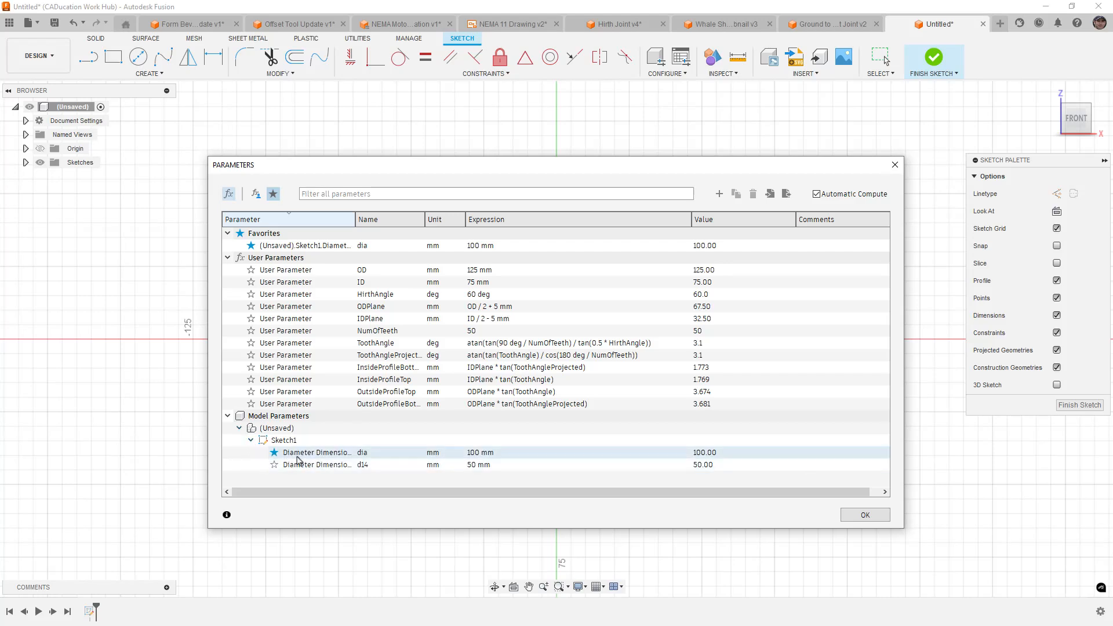
{"action": "left_click", "coordinate": [274, 465]}
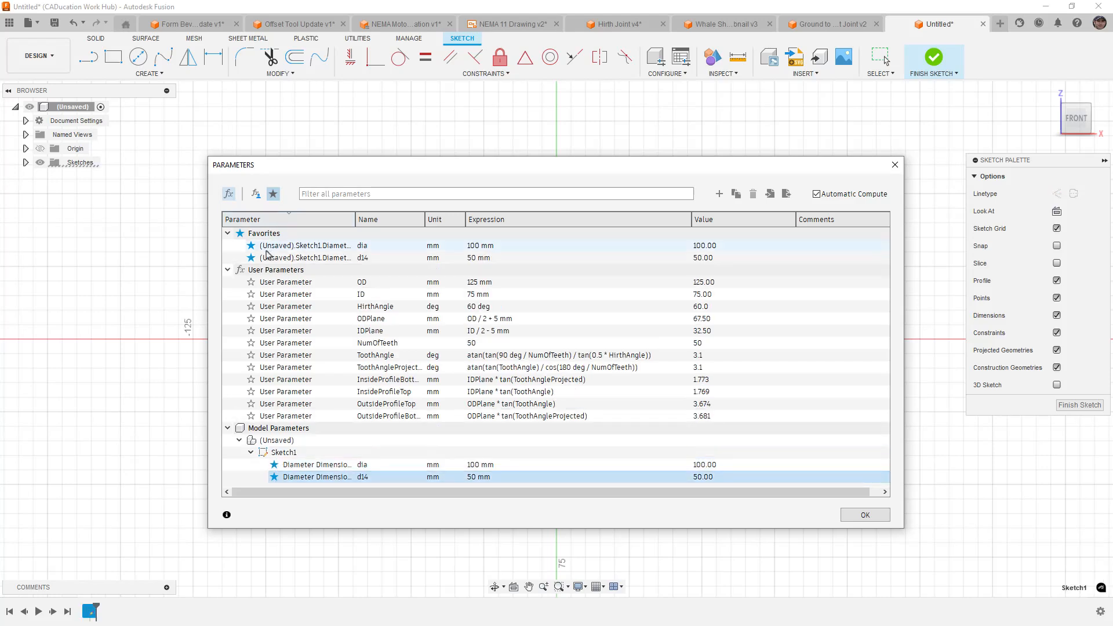
{"action": "left_click", "coordinate": [866, 515]}
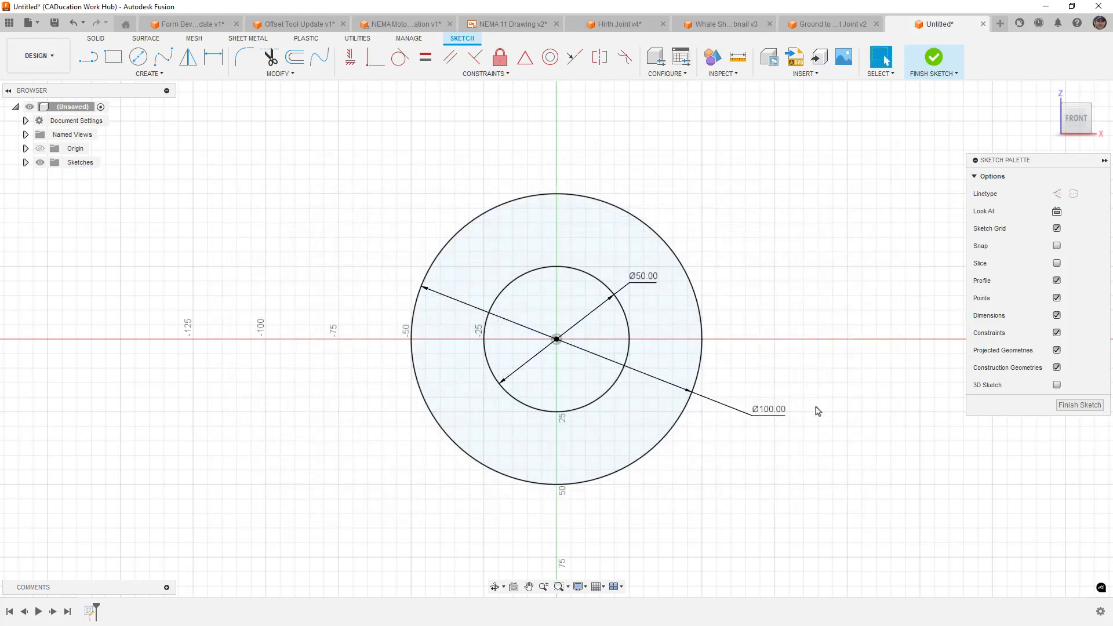
{"action": "left_click", "coordinate": [934, 57]}
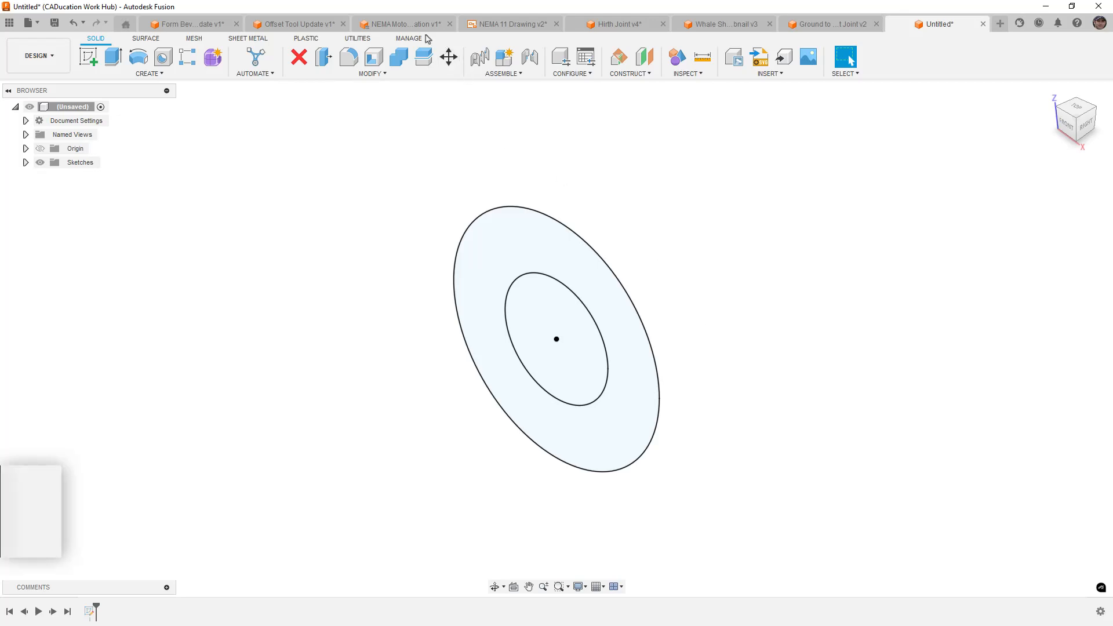
Review the configurable options of the Revolute 1 joint in the NEMA Motor Configuration design, turning Flip on and off again
{"action": "left_click", "coordinate": [406, 23]}
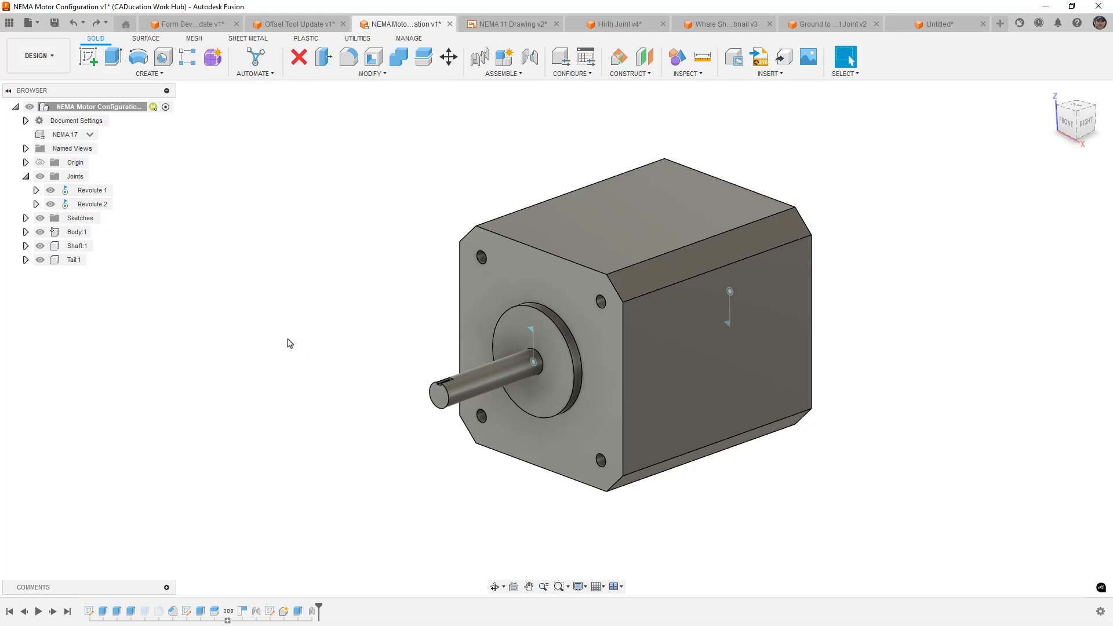
{"action": "right_click", "coordinate": [91, 194]}
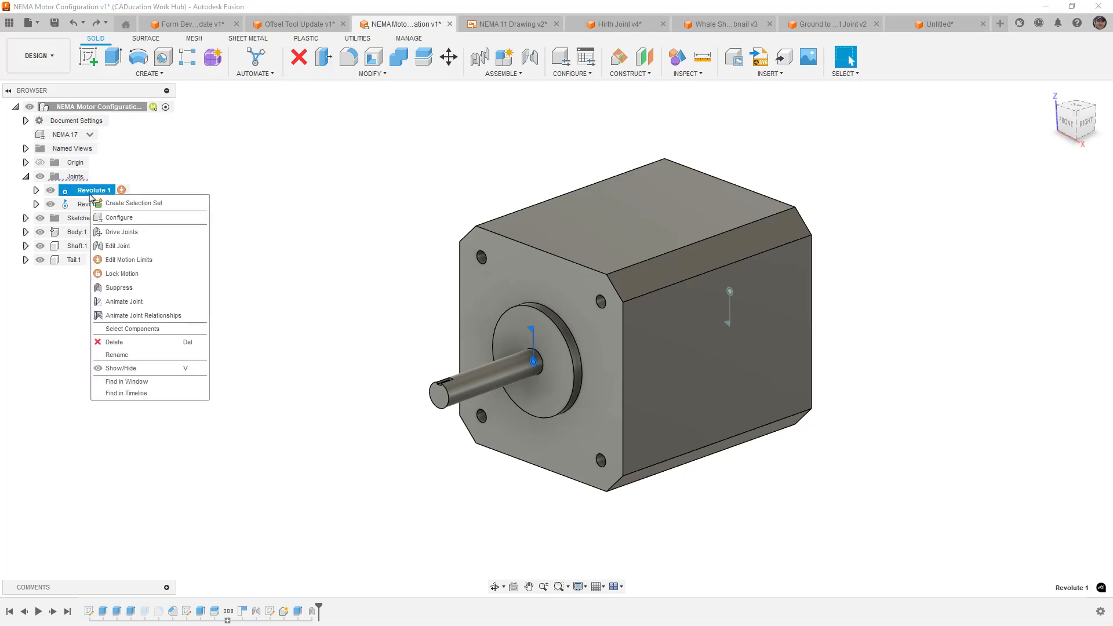
{"action": "left_click", "coordinate": [122, 217]}
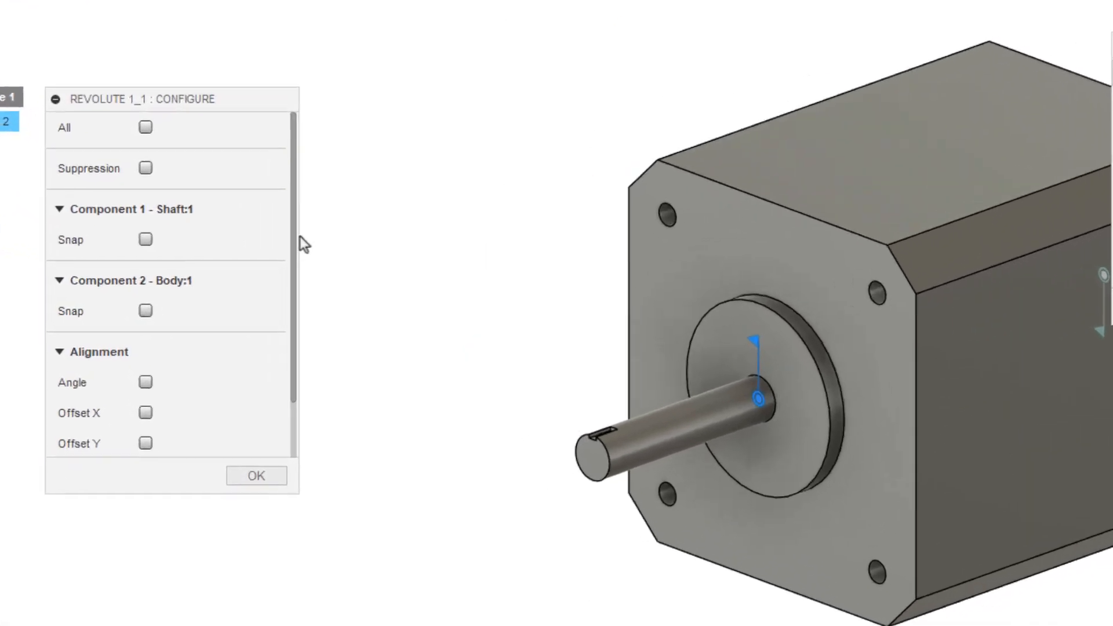
{"action": "scroll", "coordinate": [258, 269], "scroll_direction": "down", "scroll_amount": 2}
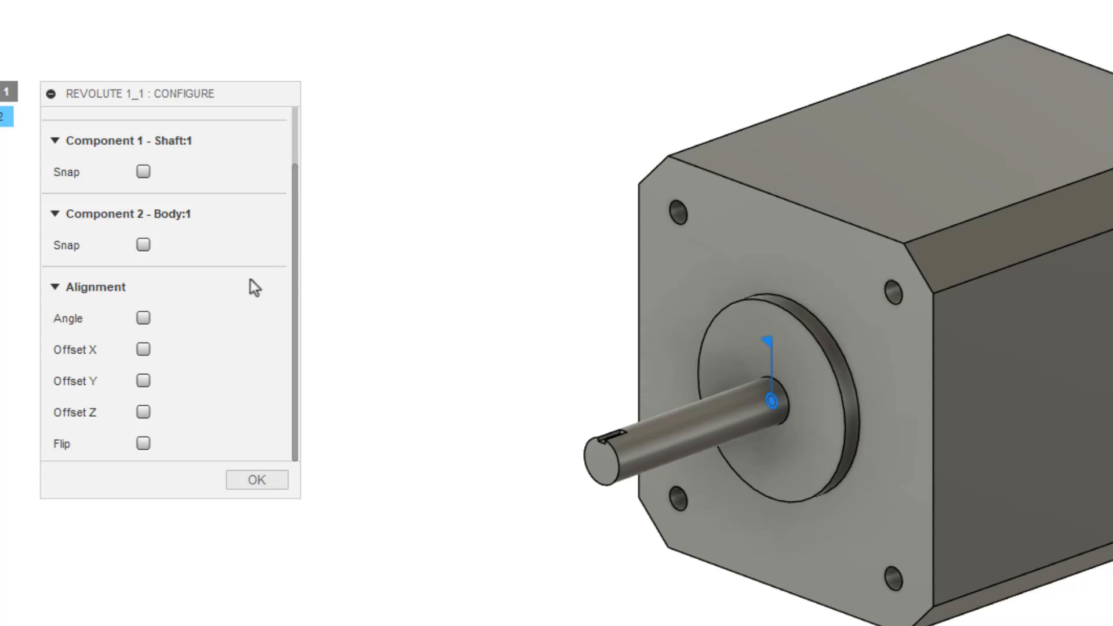
{"action": "scroll", "coordinate": [145, 255], "scroll_direction": "up", "scroll_amount": 2}
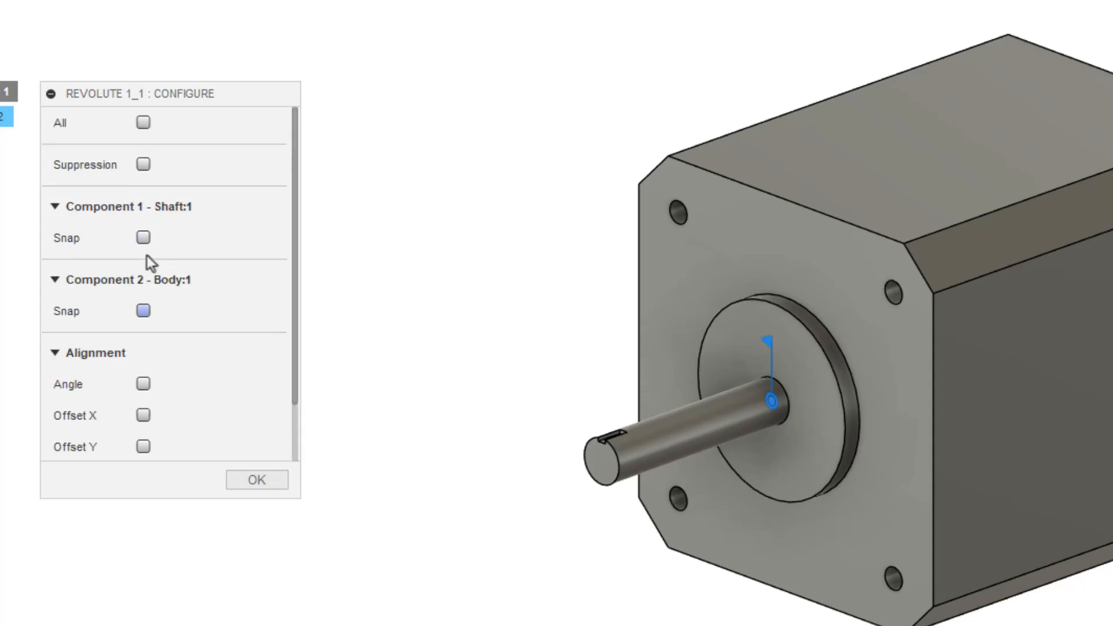
{"action": "scroll", "coordinate": [198, 334], "scroll_direction": "down", "scroll_amount": 2}
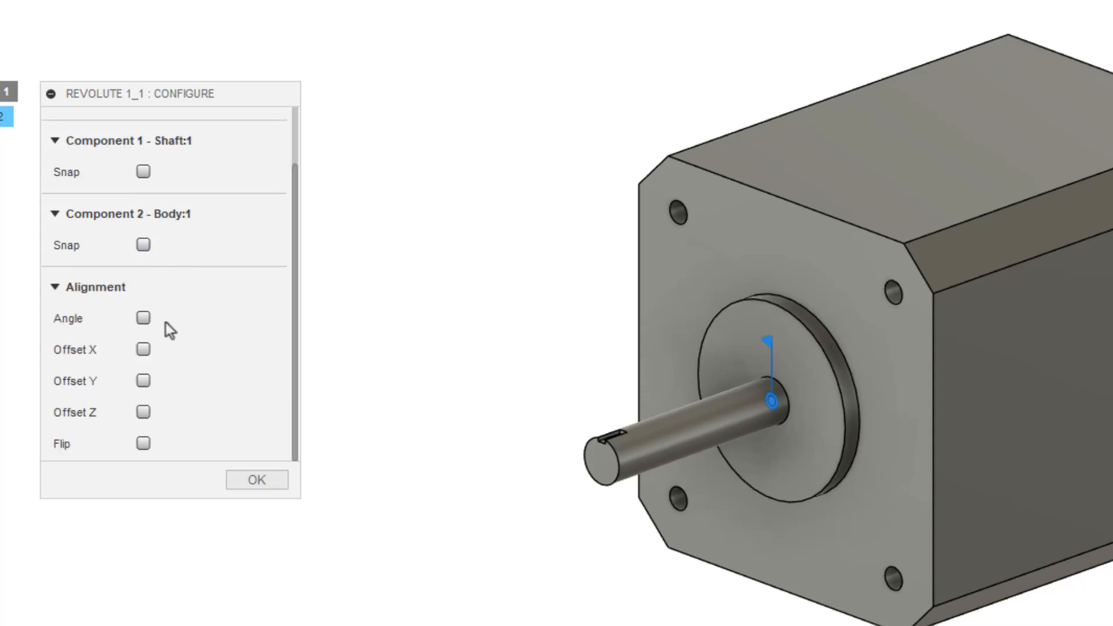
{"action": "left_click", "coordinate": [143, 444]}
{"action": "left_click", "coordinate": [143, 444]}
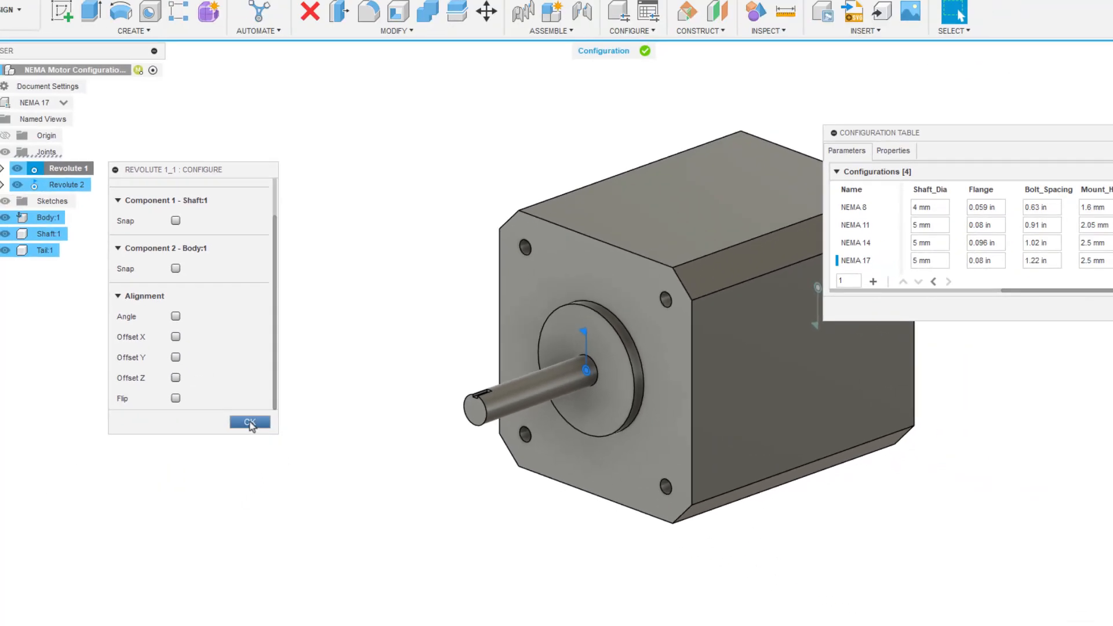
Close the Revolute 1 configuration, and review the configurable options of the Revolute 2 joint without enabling any
{"action": "left_click", "coordinate": [250, 422]}
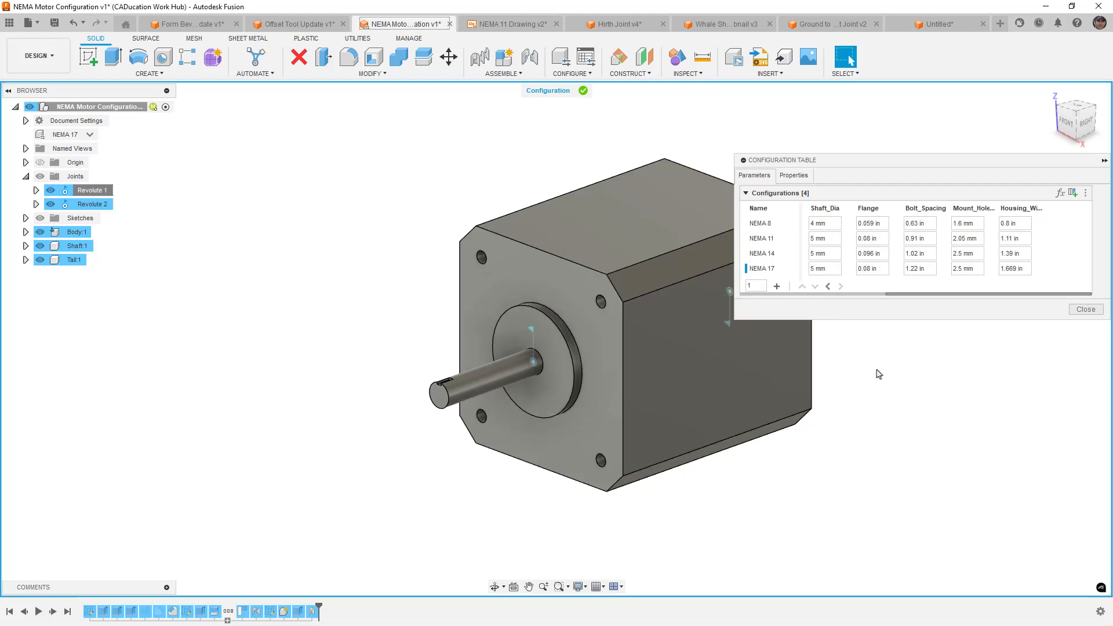
{"action": "left_click", "coordinate": [1086, 309]}
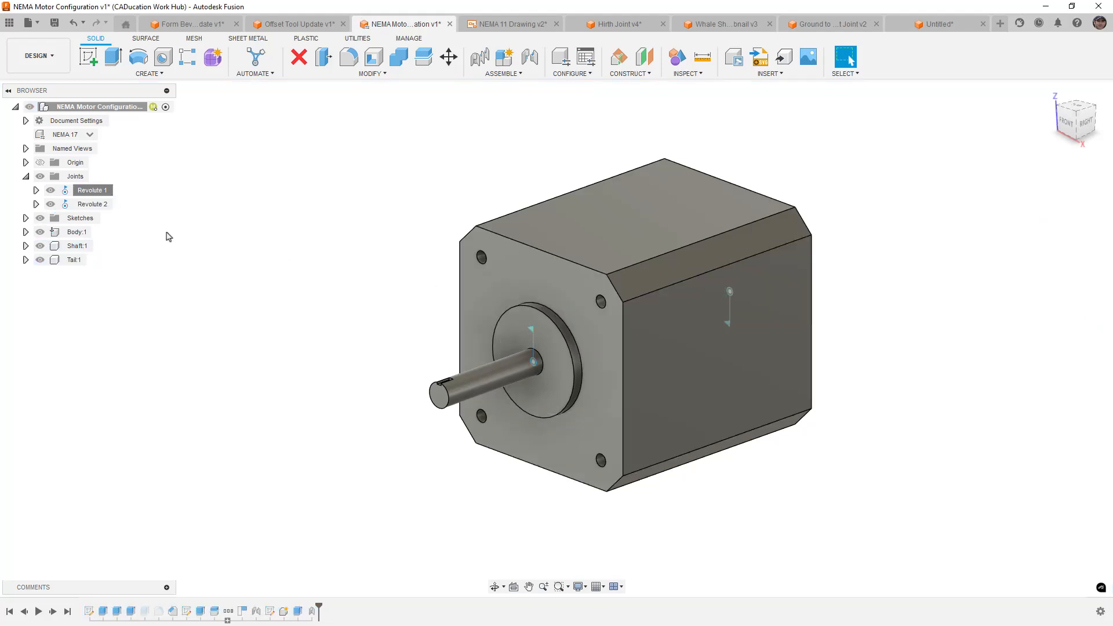
{"action": "left_click", "coordinate": [87, 205]}
{"action": "right_click", "coordinate": [87, 205]}
{"action": "left_click", "coordinate": [110, 226]}
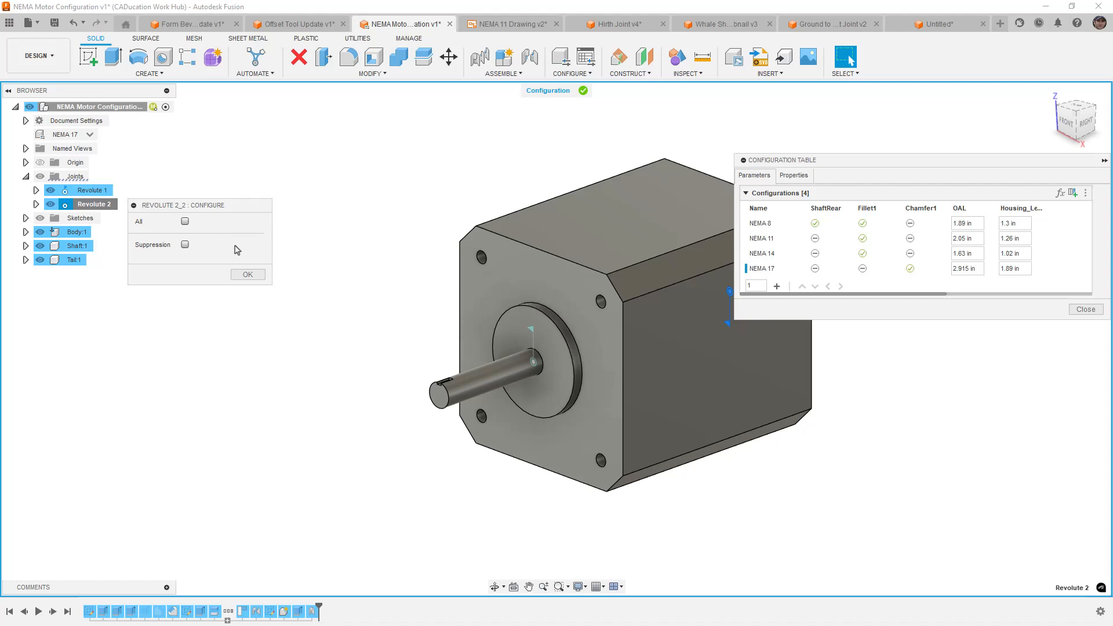
{"action": "left_click", "coordinate": [264, 275]}
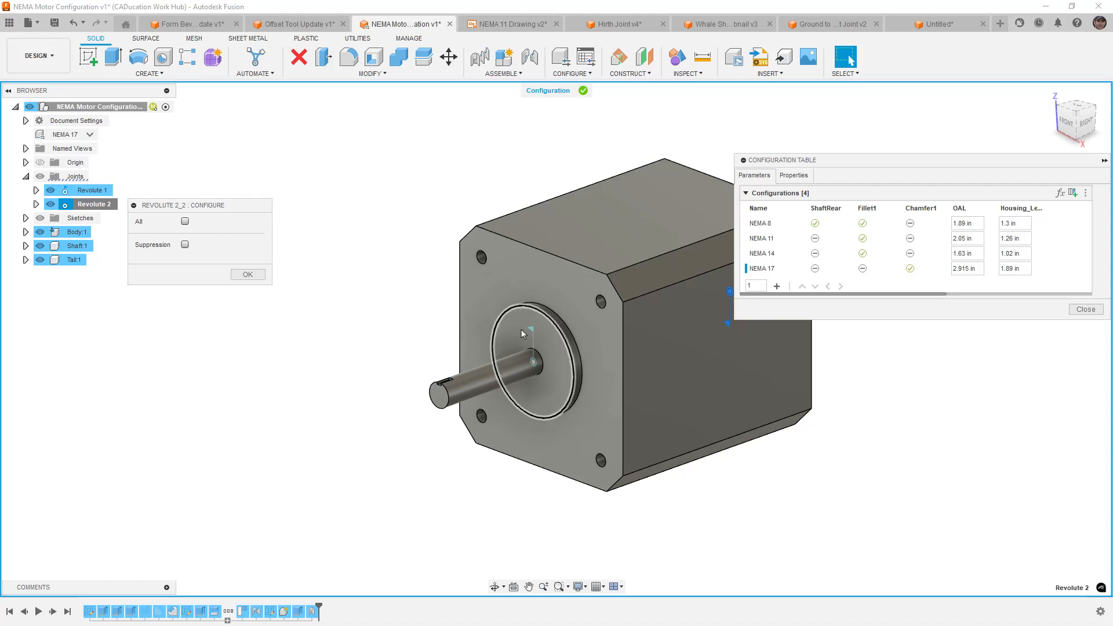
{"action": "left_click", "coordinate": [1086, 309]}
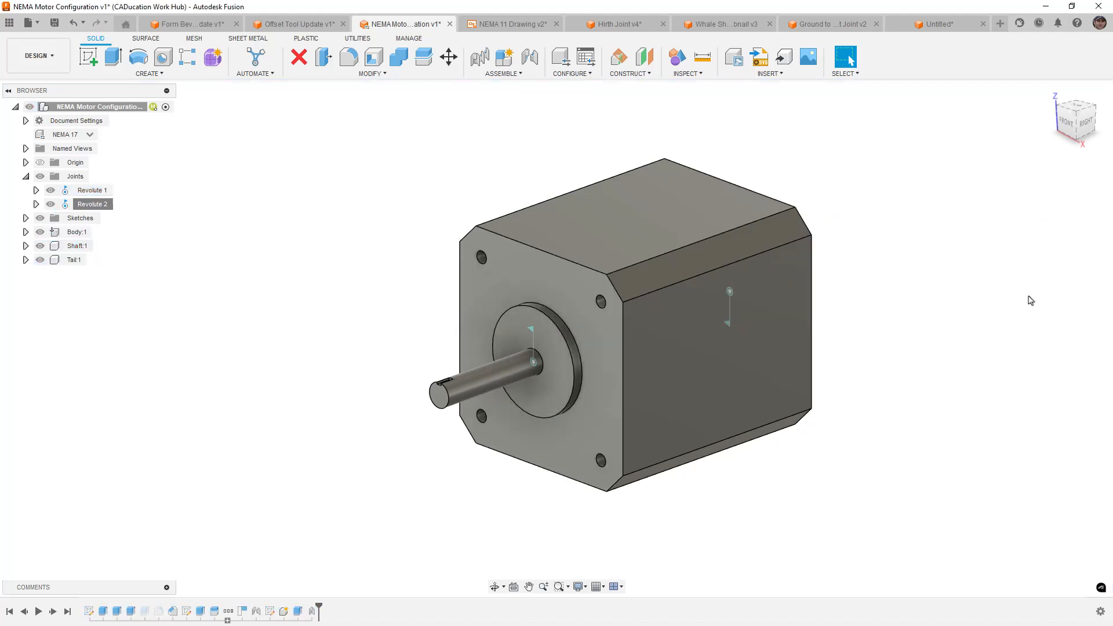
Review the As-Built Joint settings with Revolute motion without creating a joint
{"action": "left_click", "coordinate": [502, 74]}
{"action": "left_click", "coordinate": [504, 74]}
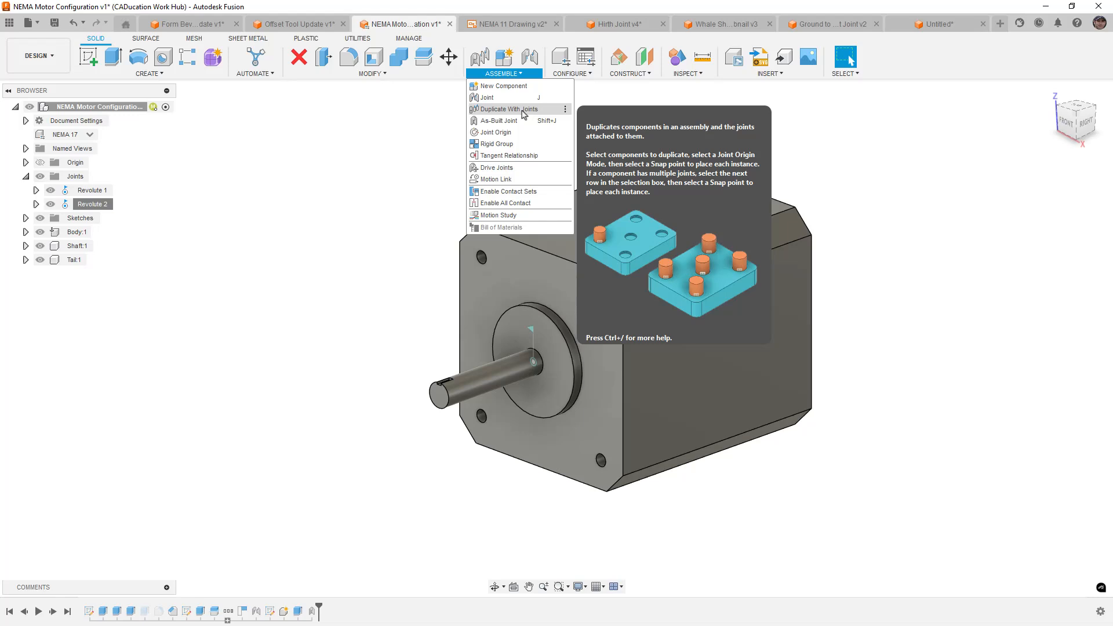
{"action": "left_click", "coordinate": [521, 121]}
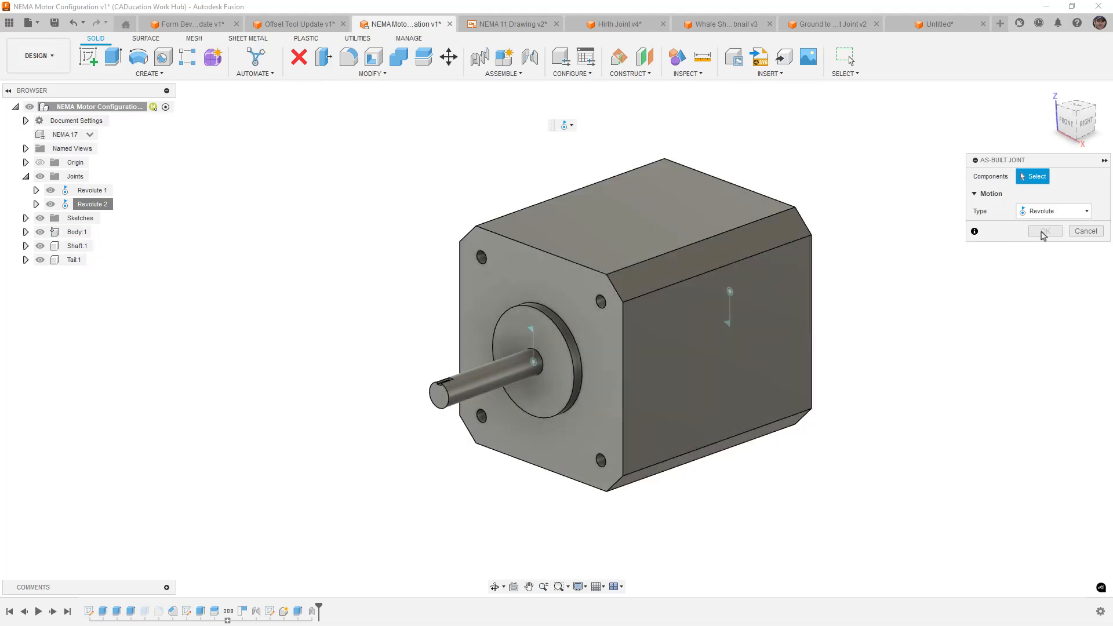
{"action": "left_click", "coordinate": [1084, 232]}
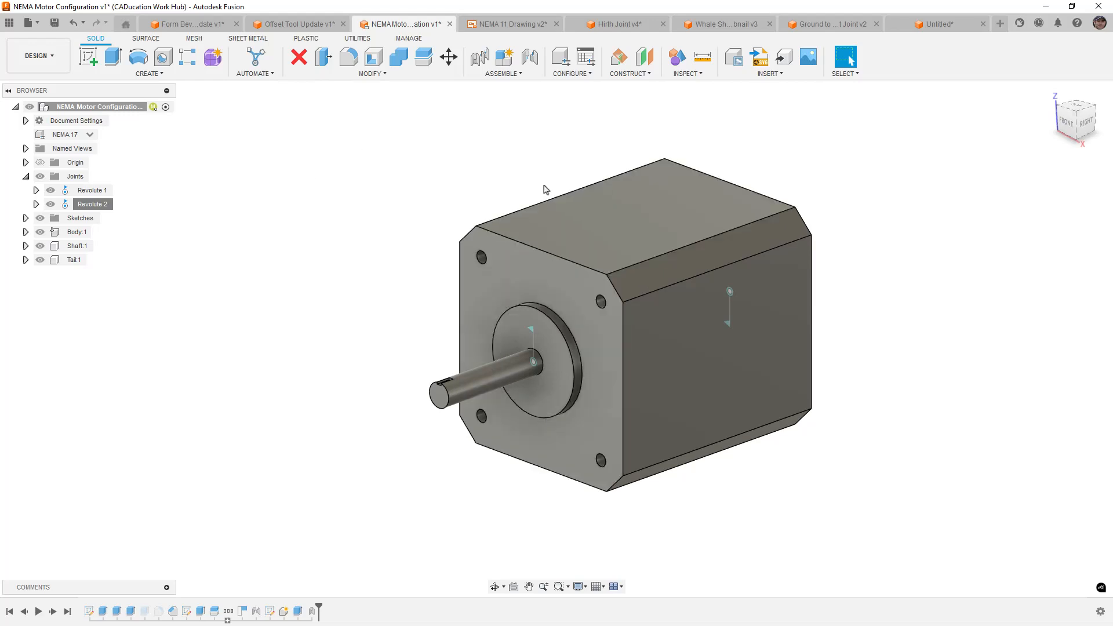
{"action": "left_click", "coordinate": [504, 25]}
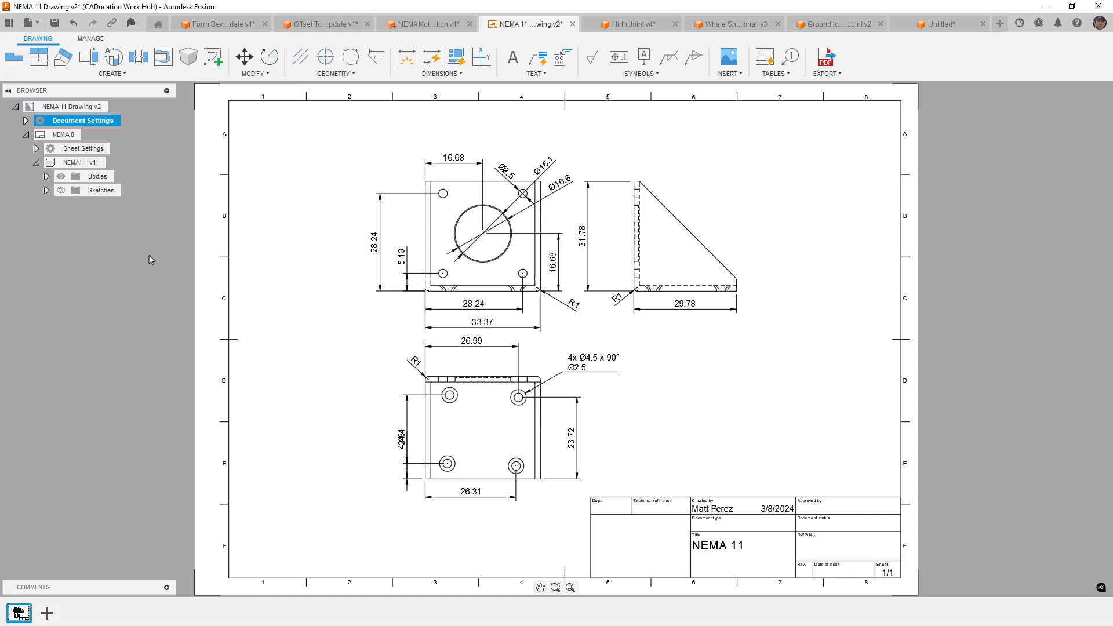
{"action": "left_click", "coordinate": [442, 28]}
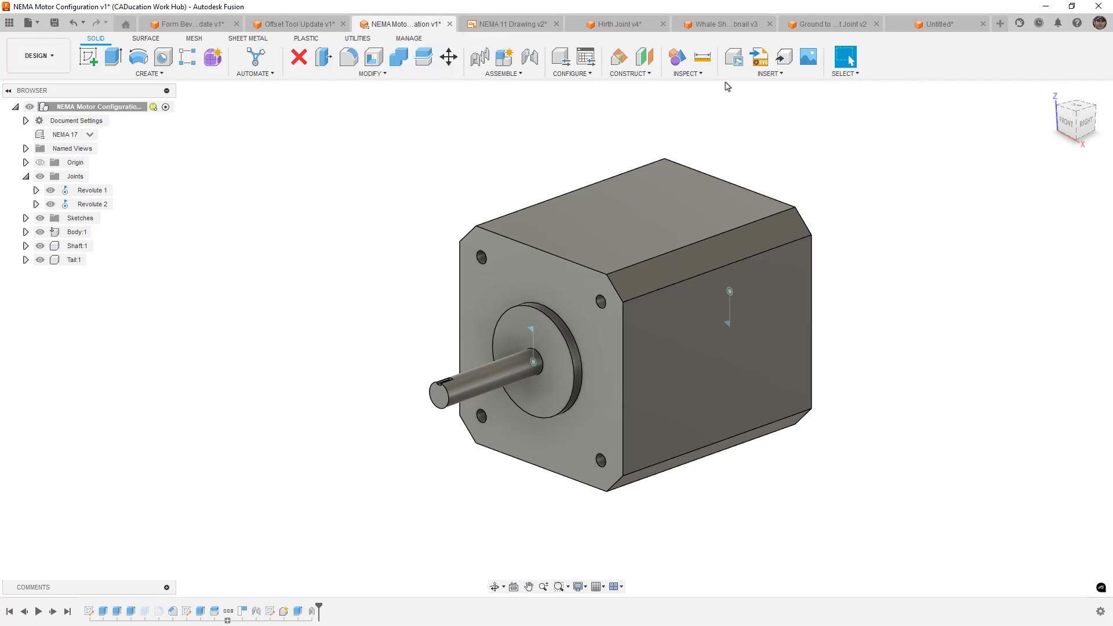
{"action": "left_click", "coordinate": [738, 25]}
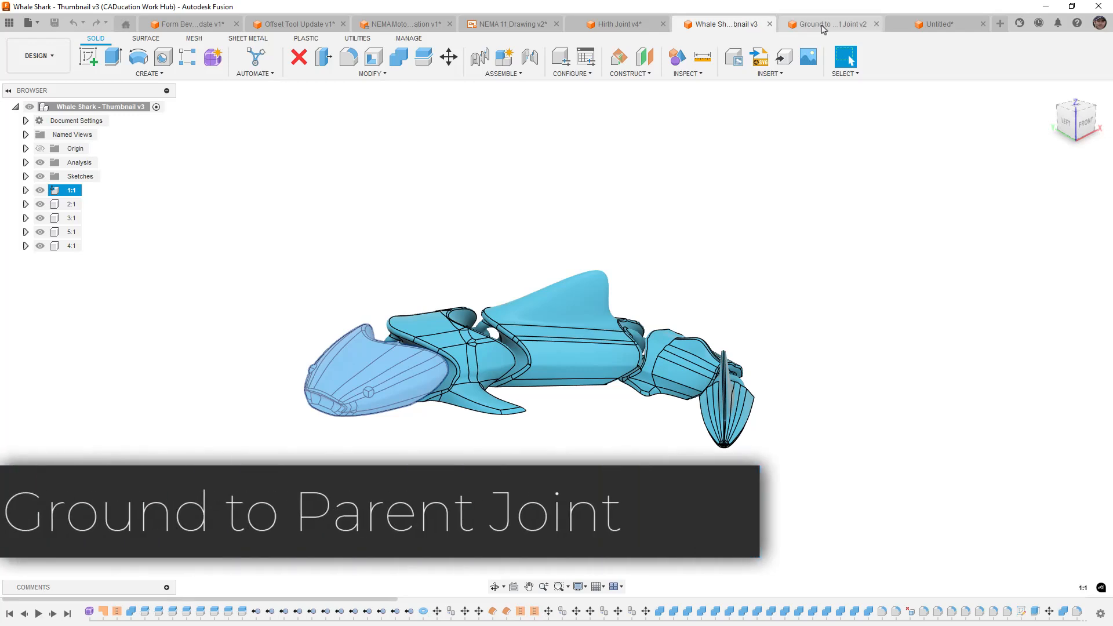
In the Ground to Parent Joint design, ground Component2 to its parent at its original initial position
{"action": "left_click", "coordinate": [823, 26]}
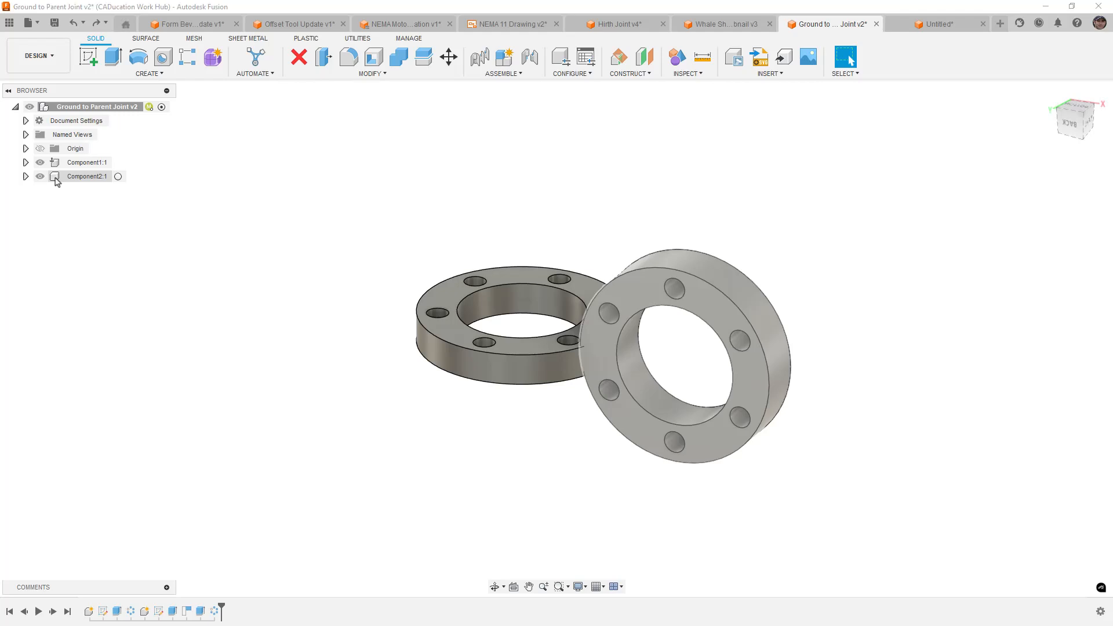
{"action": "right_click", "coordinate": [56, 180]}
{"action": "left_click", "coordinate": [67, 216]}
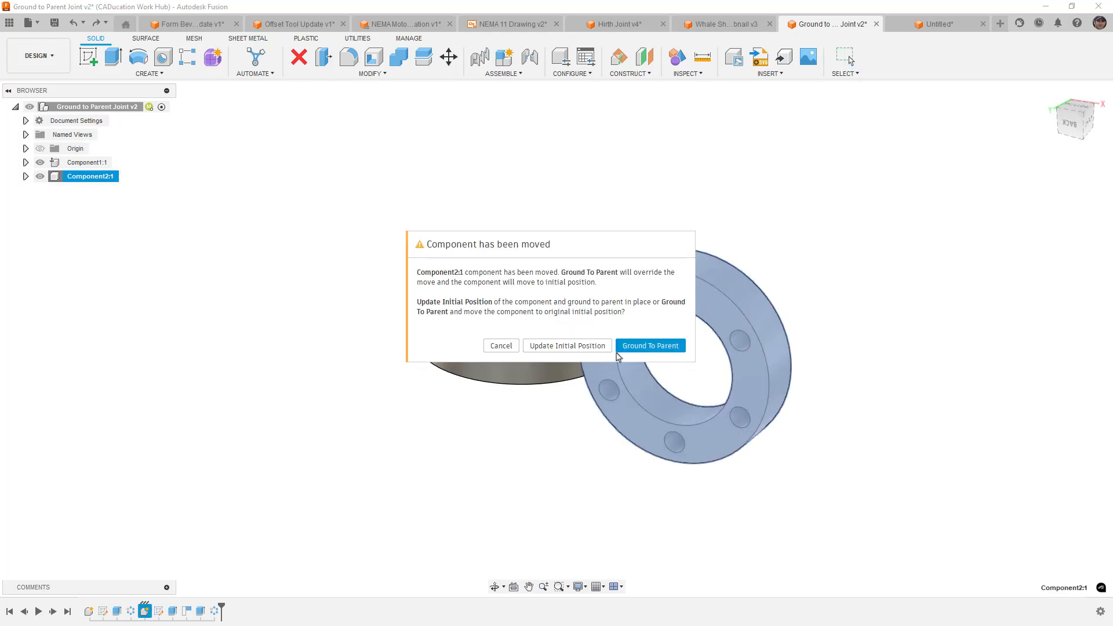
{"action": "left_click", "coordinate": [656, 348]}
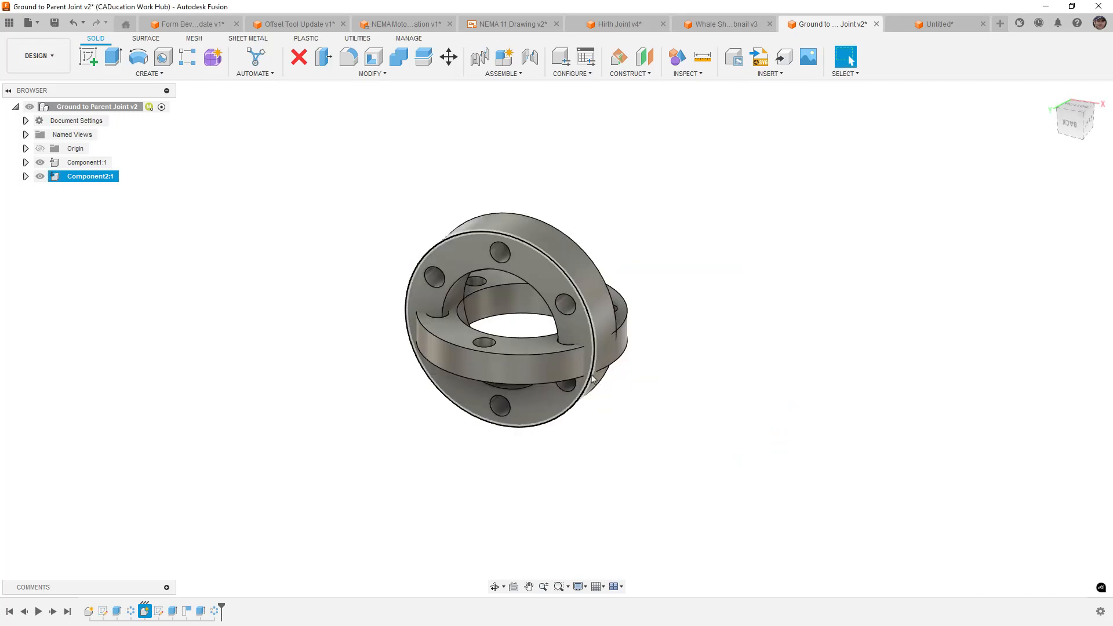
{"action": "left_click", "coordinate": [412, 417]}
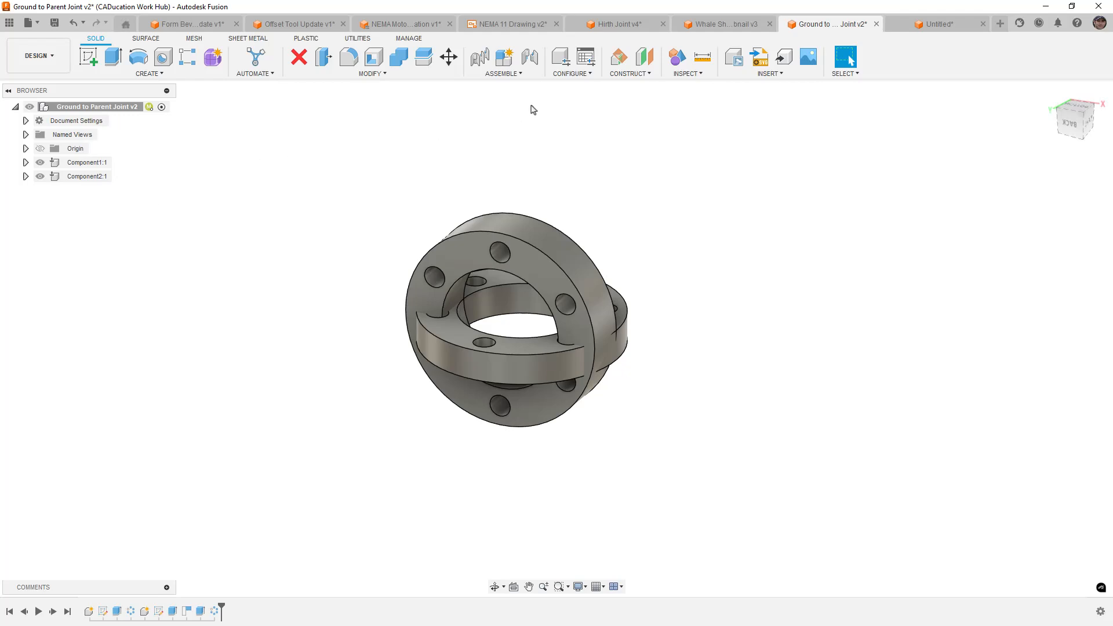
Create a joint from Component2 to Component1 at the ring centers, and undo it
{"action": "left_click", "coordinate": [530, 57]}
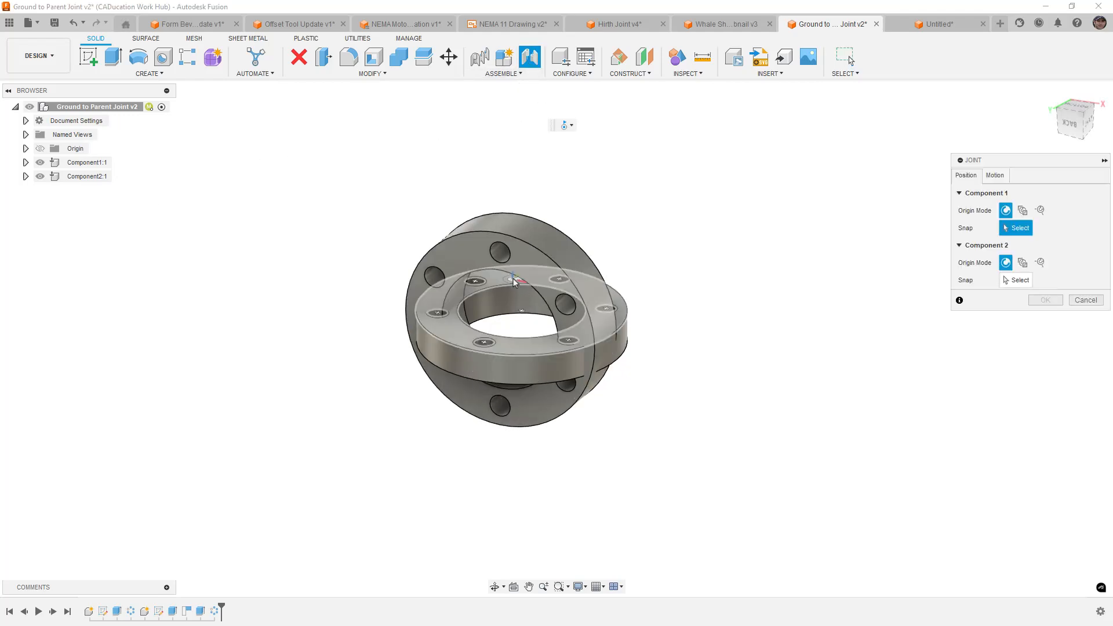
{"action": "left_click", "coordinate": [516, 281]}
{"action": "left_click", "coordinate": [495, 287]}
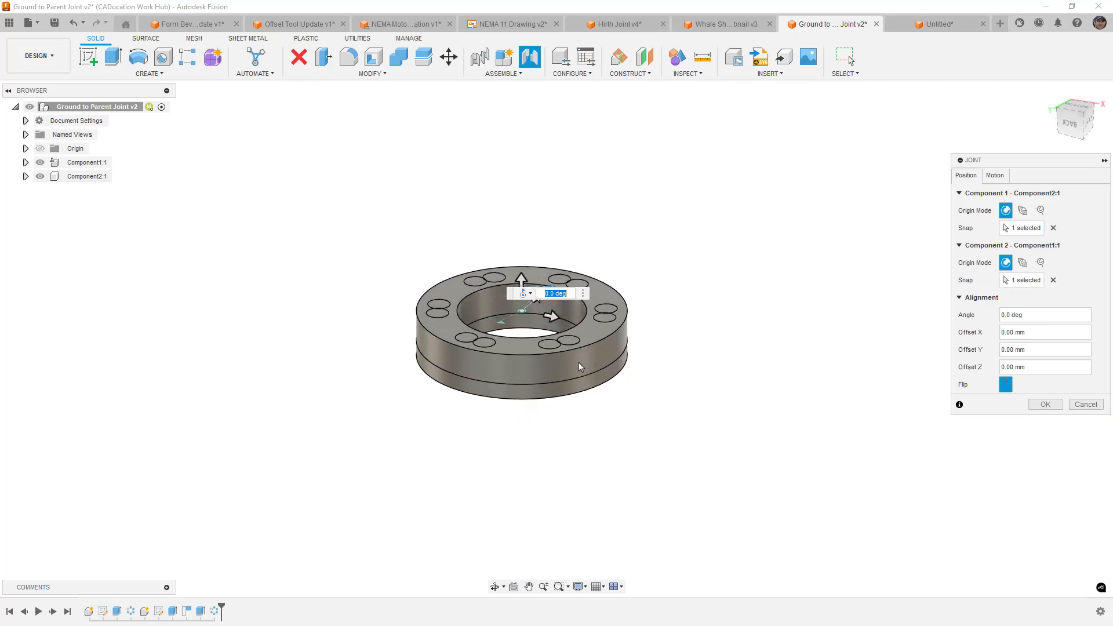
{"action": "left_click", "coordinate": [1041, 405]}
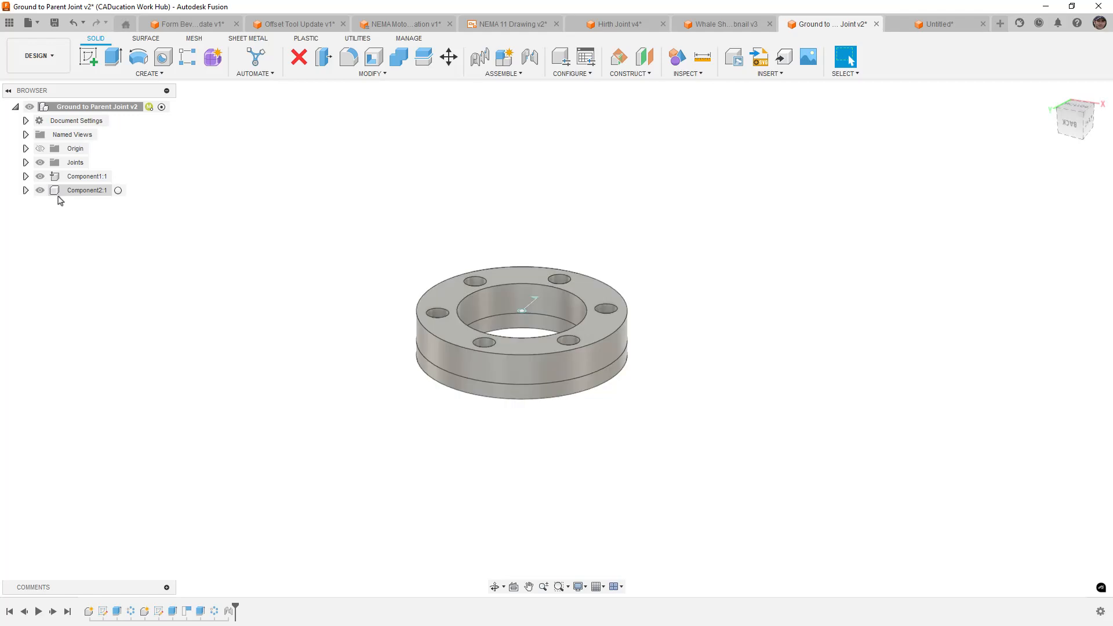
{"action": "key", "text": "ctrl+z"}
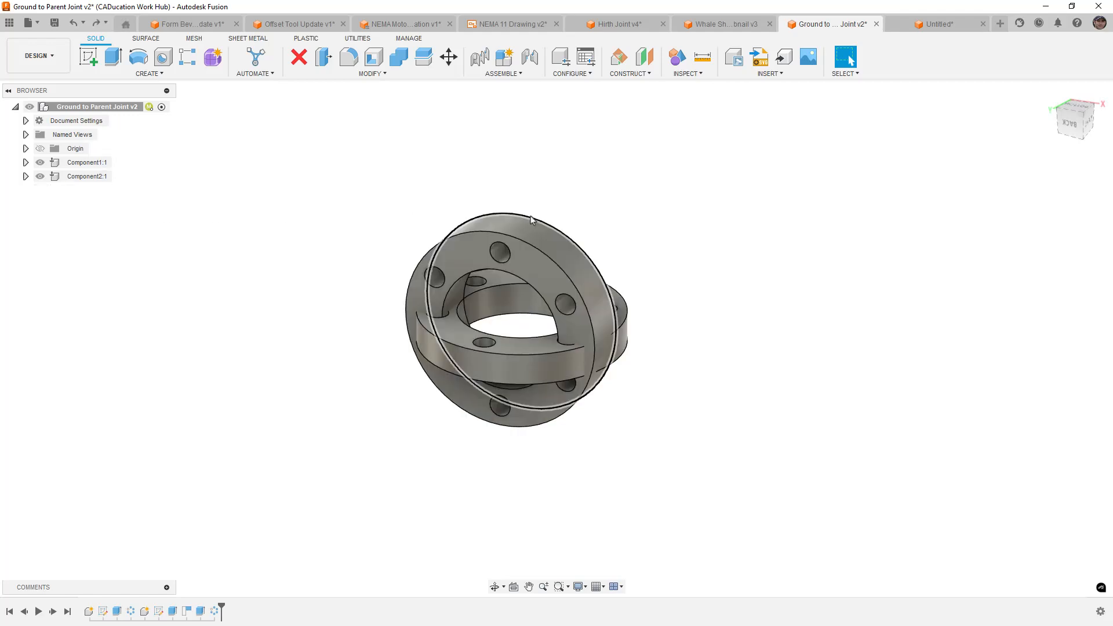
Try a joint in the opposite order, from Component1 to Component2 at the ring centers, and cancel it
{"action": "left_click", "coordinate": [530, 58]}
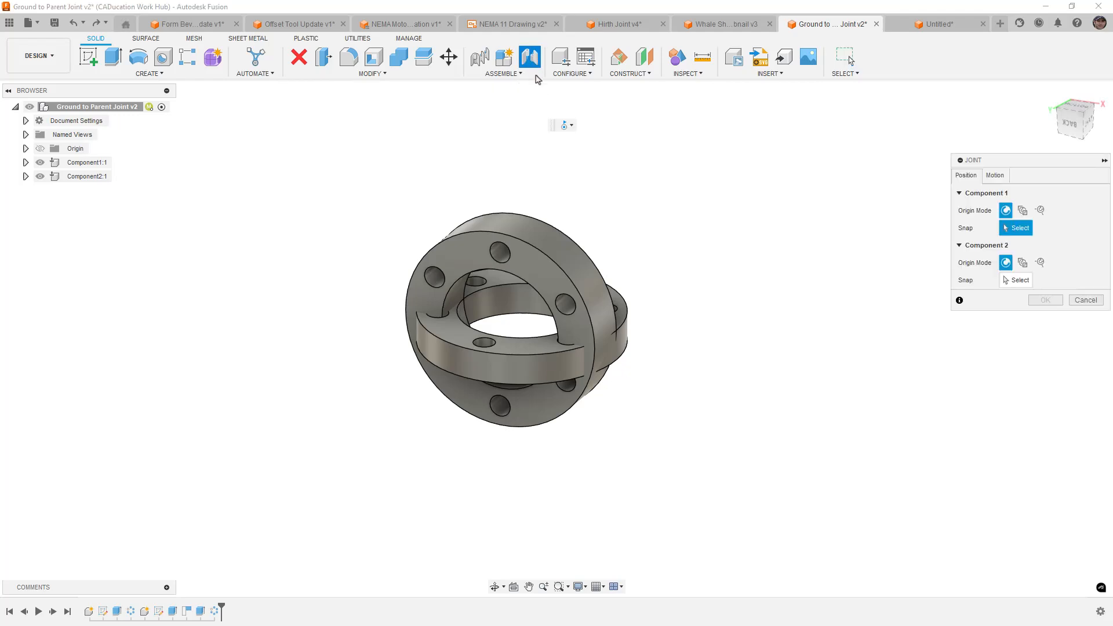
{"action": "left_click", "coordinate": [501, 286]}
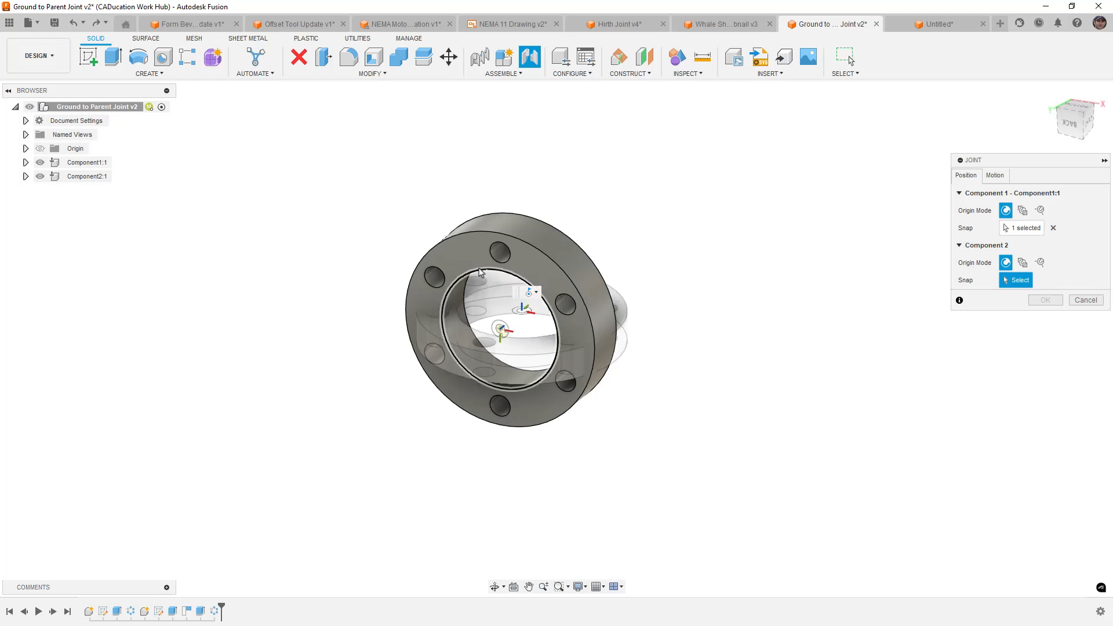
{"action": "left_click", "coordinate": [481, 274]}
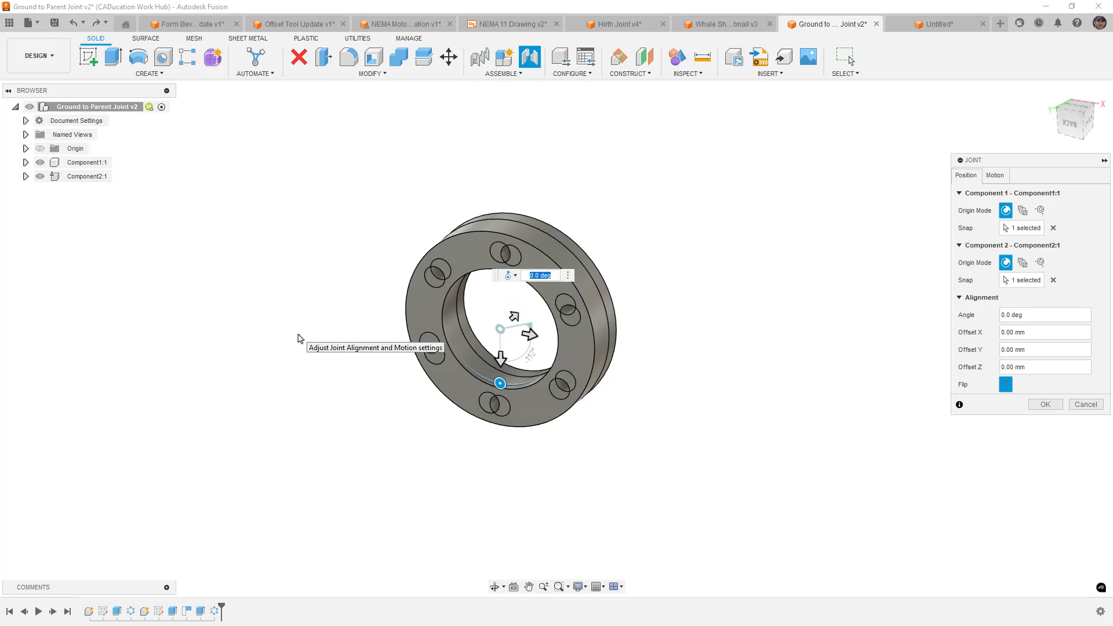
{"action": "left_click", "coordinate": [1083, 406]}
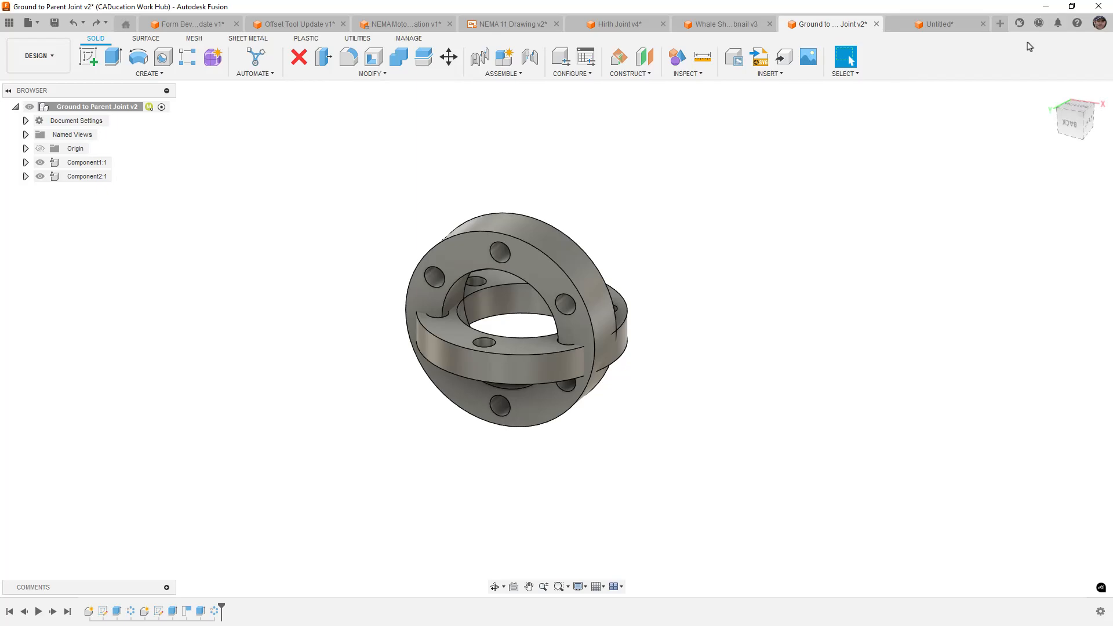
Review the Assemblies preferences, turn First component grounded to parent off and on again, and apply the preferences
{"action": "left_click", "coordinate": [1095, 28]}
{"action": "left_click", "coordinate": [1061, 51]}
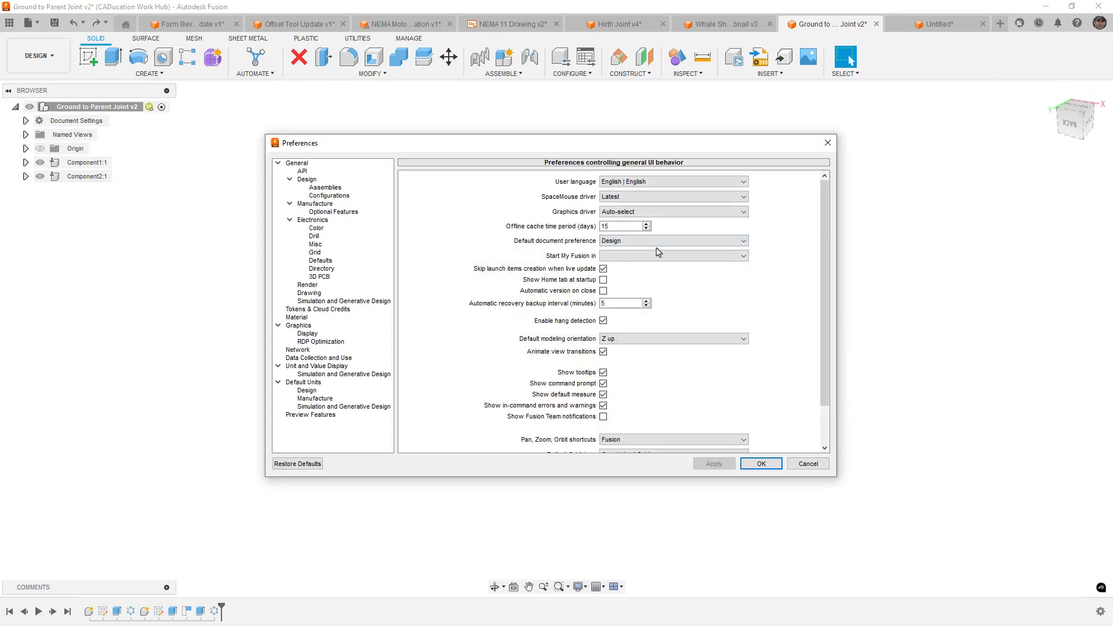
{"action": "left_click", "coordinate": [323, 188]}
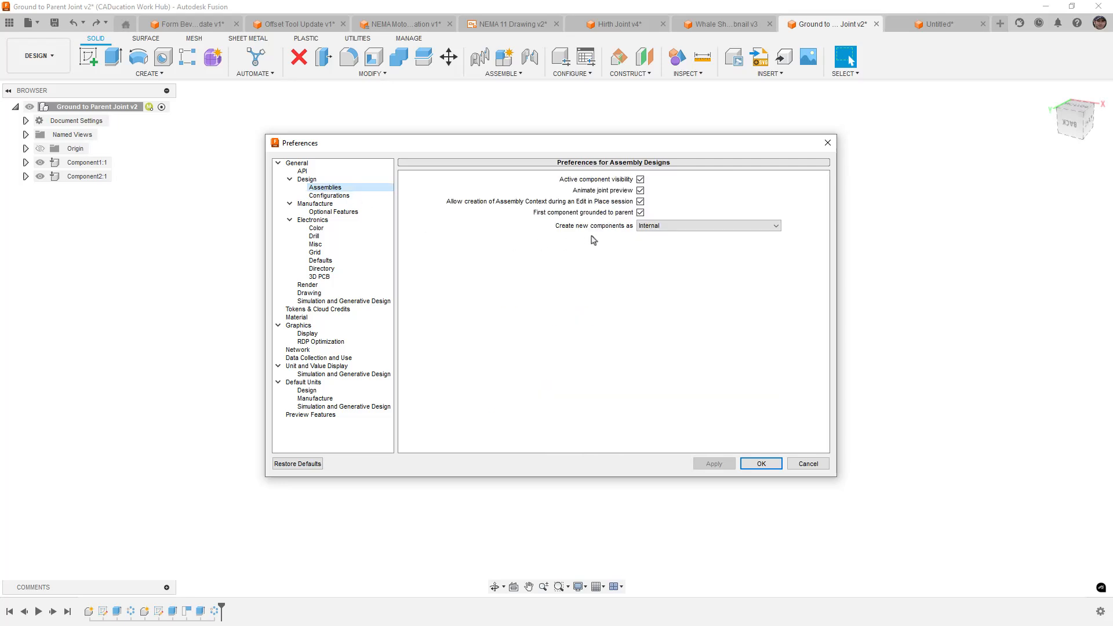
{"action": "left_click", "coordinate": [640, 212]}
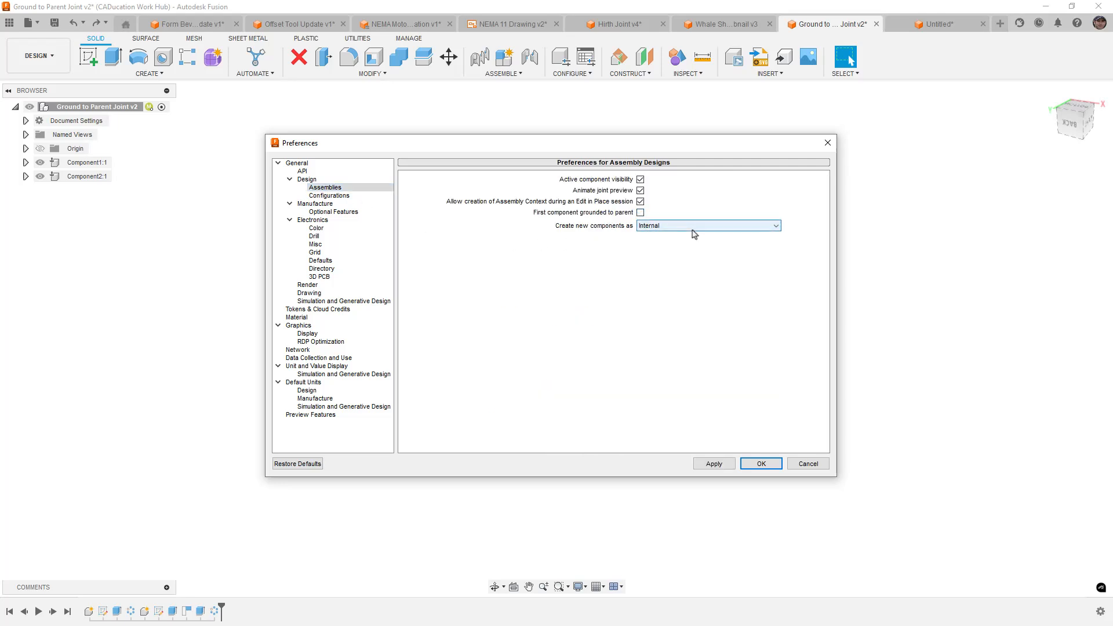
{"action": "left_click", "coordinate": [640, 212]}
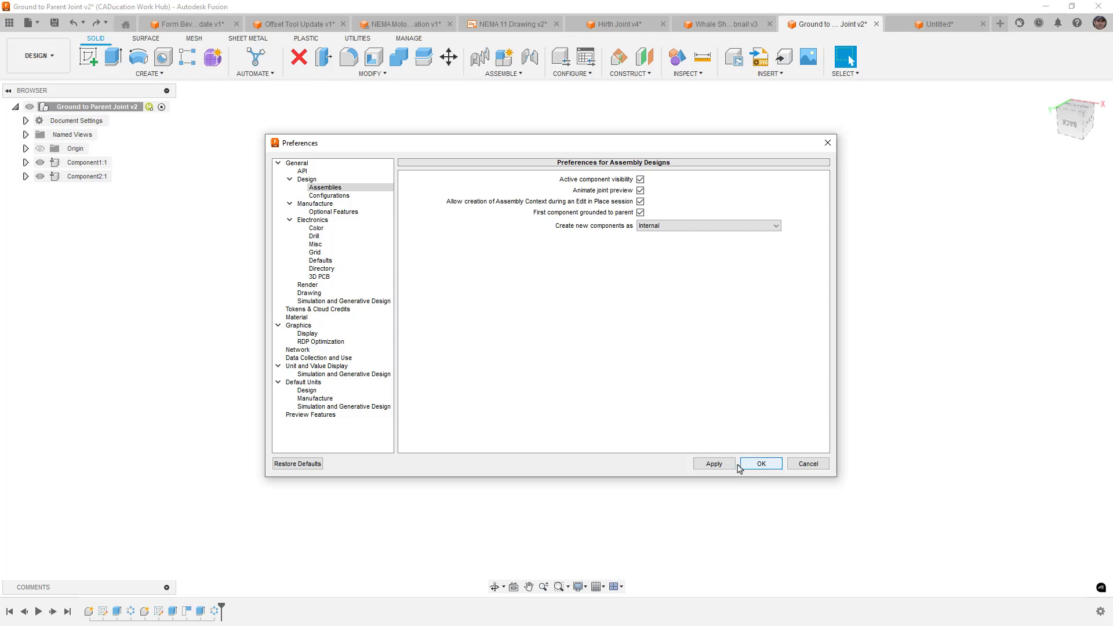
{"action": "left_click", "coordinate": [714, 464]}
{"action": "left_click", "coordinate": [757, 464]}
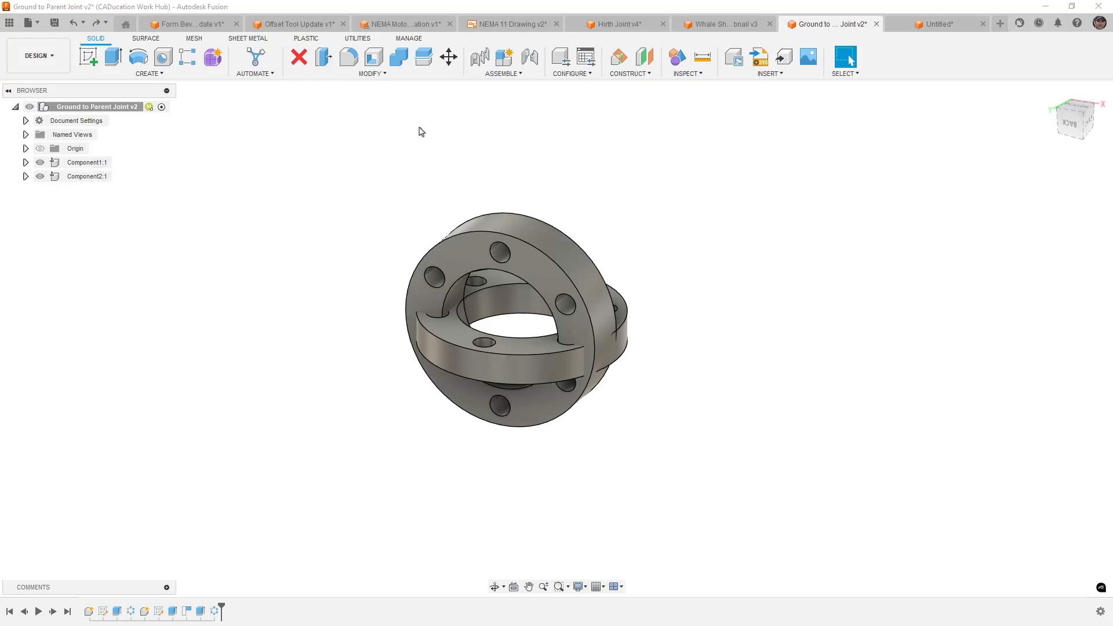
Review the New Component settings for the External option without creating a component
{"action": "left_click", "coordinate": [509, 65]}
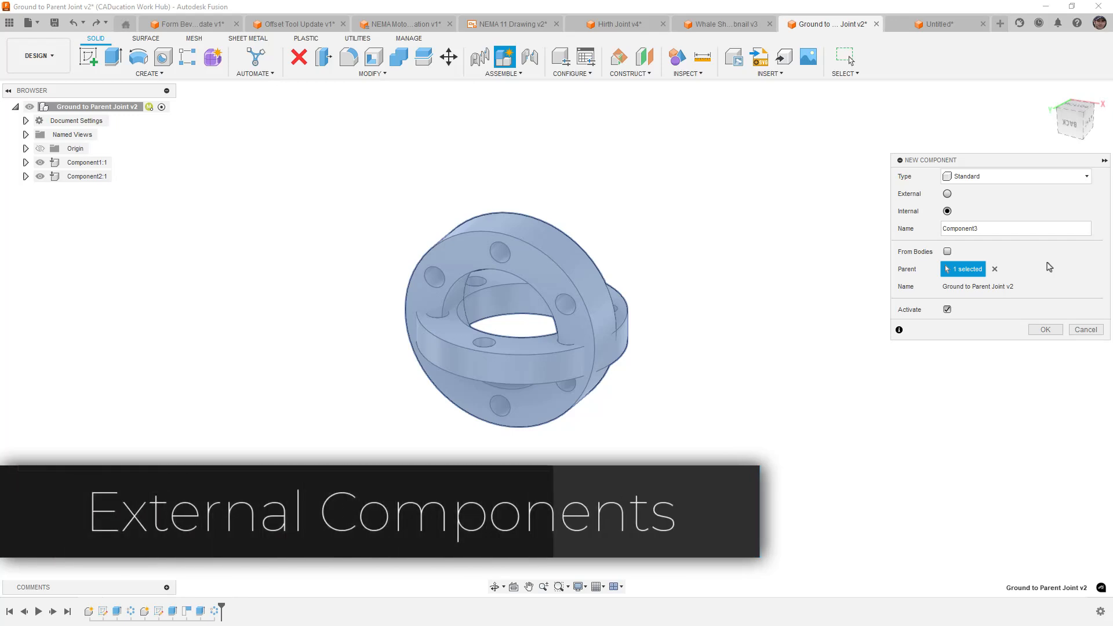
{"action": "left_click", "coordinate": [948, 196]}
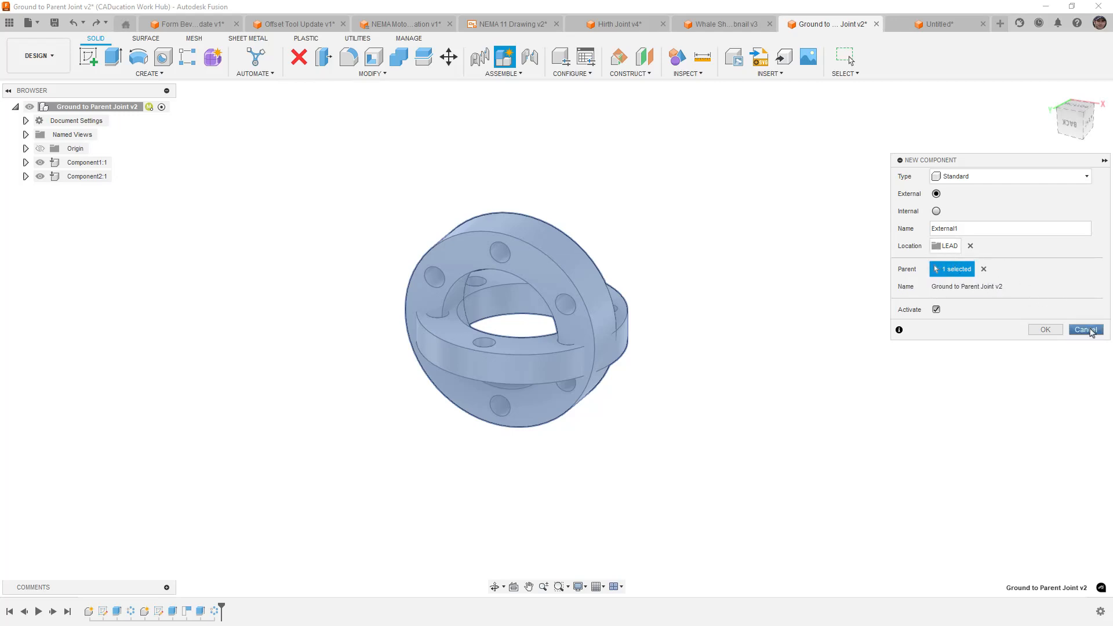
{"action": "left_click", "coordinate": [1088, 330]}
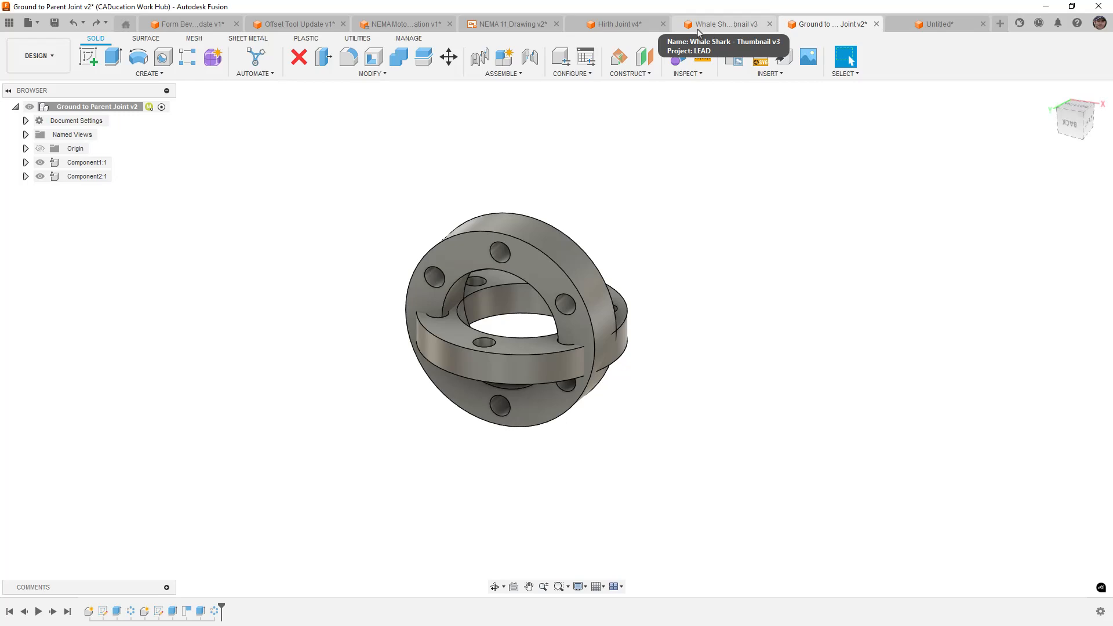
Look through the open Whale Shark and Hirth Joint designs, and switch to the NEMA 11 drawing
{"action": "left_click", "coordinate": [739, 29]}
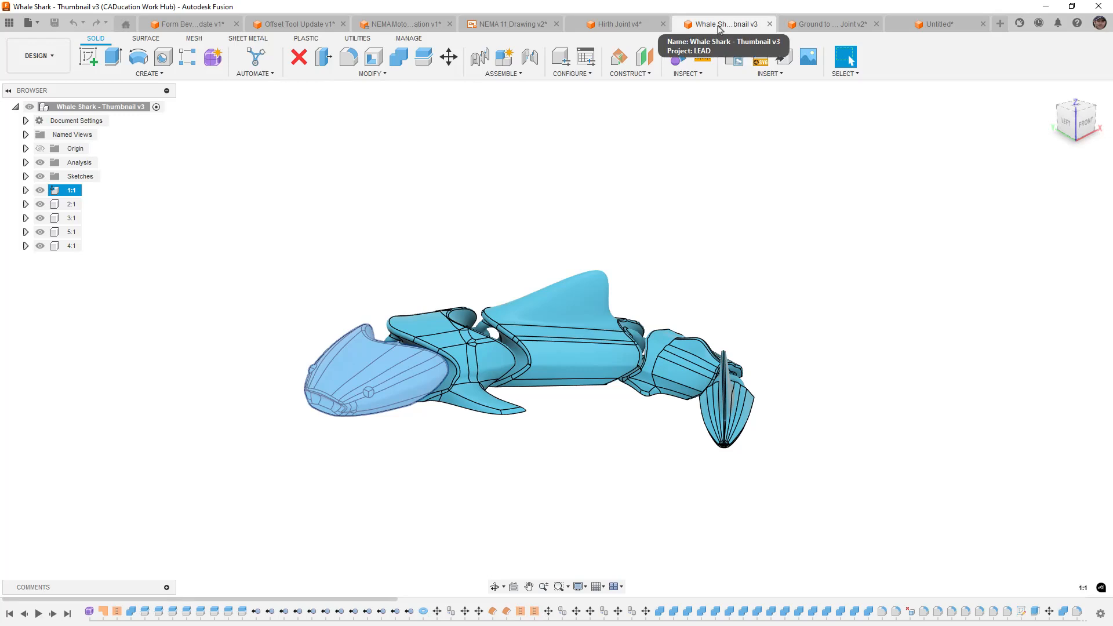
{"action": "left_click", "coordinate": [615, 26]}
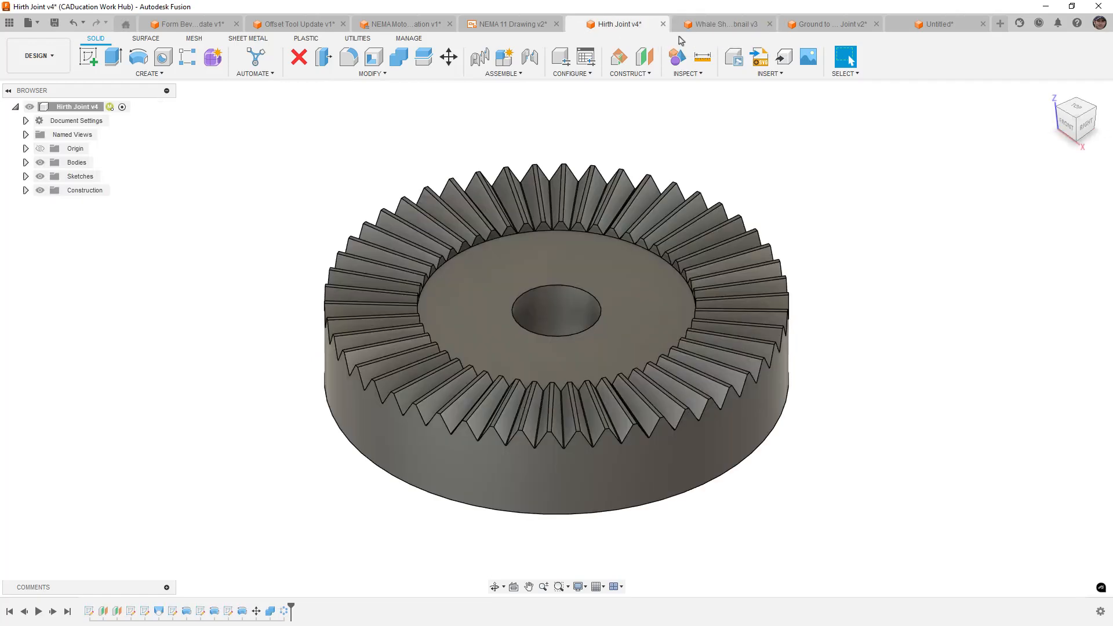
{"action": "left_click", "coordinate": [732, 29]}
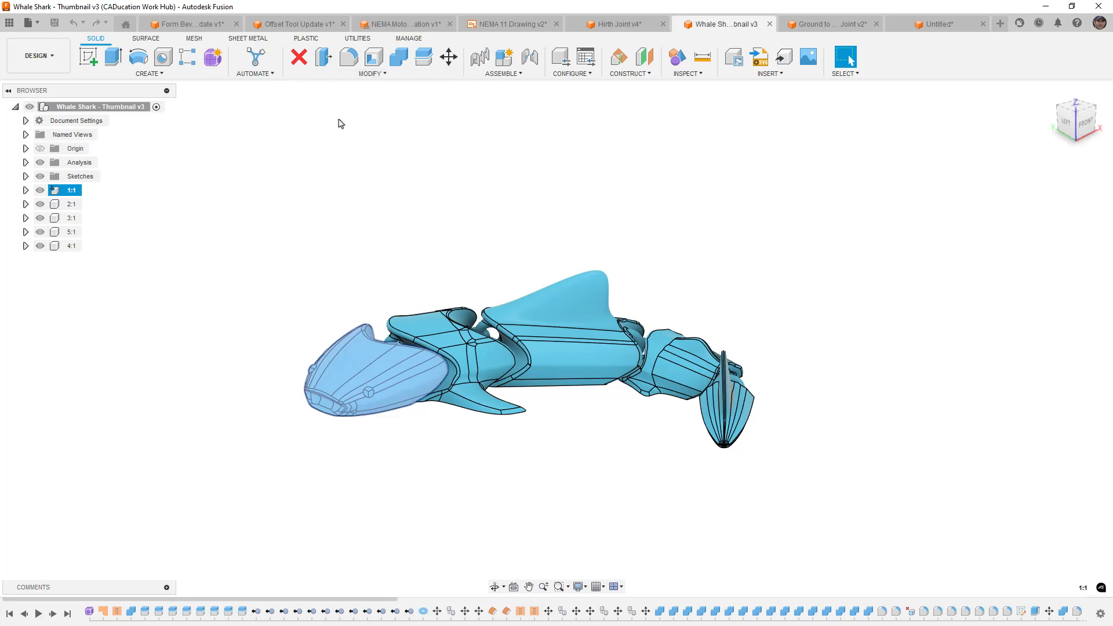
{"action": "left_click", "coordinate": [505, 24]}
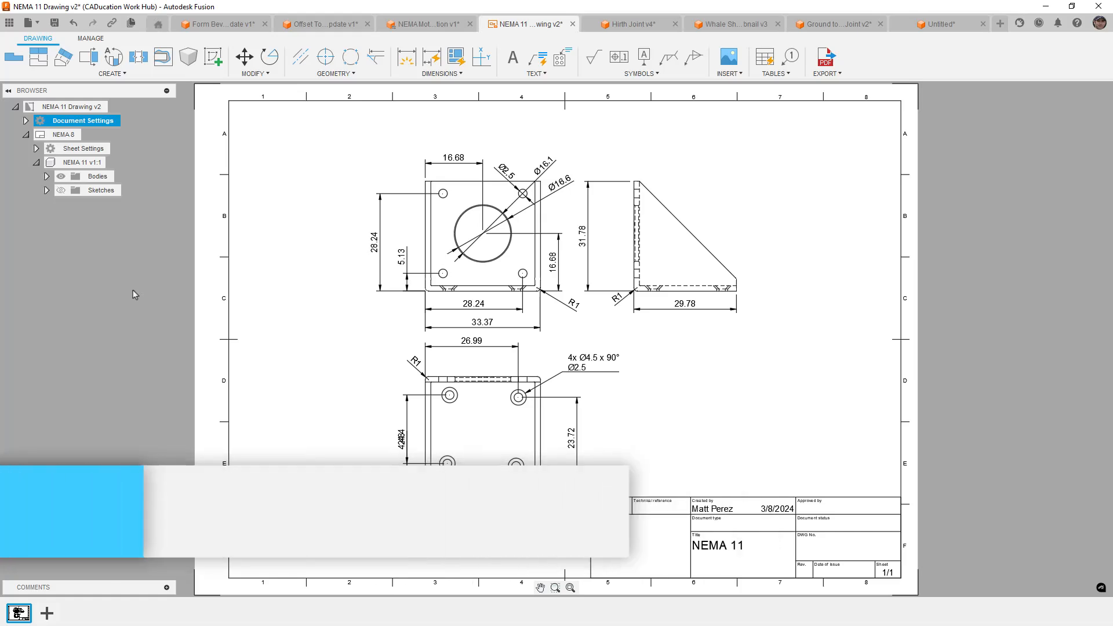
Change the drawing's document settings to use Comma as the dimension delimiter
{"action": "left_click", "coordinate": [555, 588]}
{"action": "left_click", "coordinate": [405, 134]}
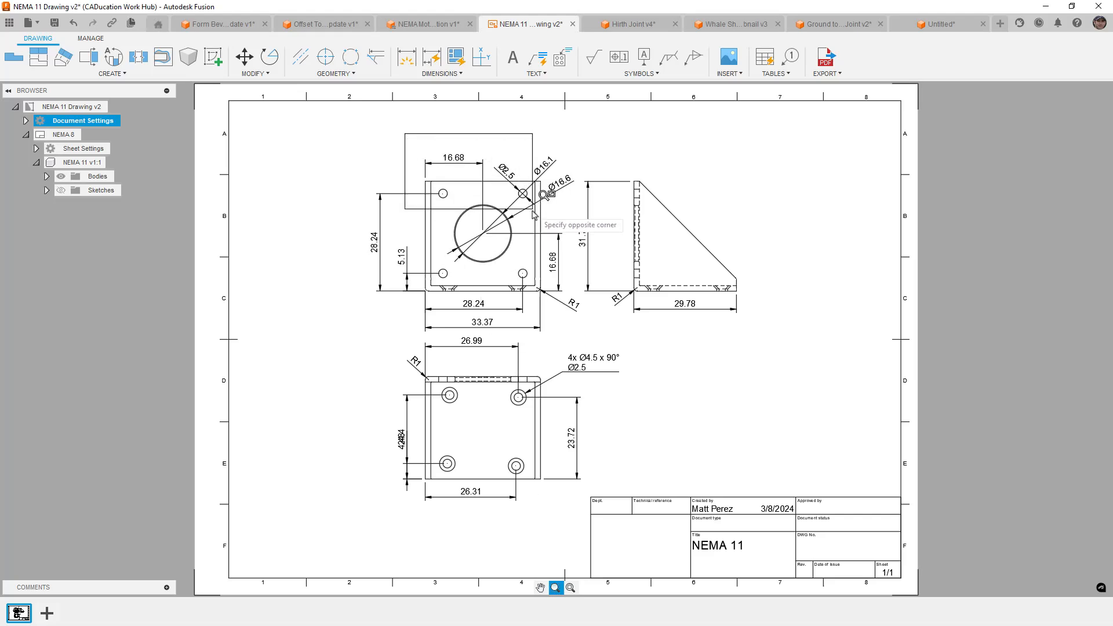
{"action": "left_click", "coordinate": [525, 200]}
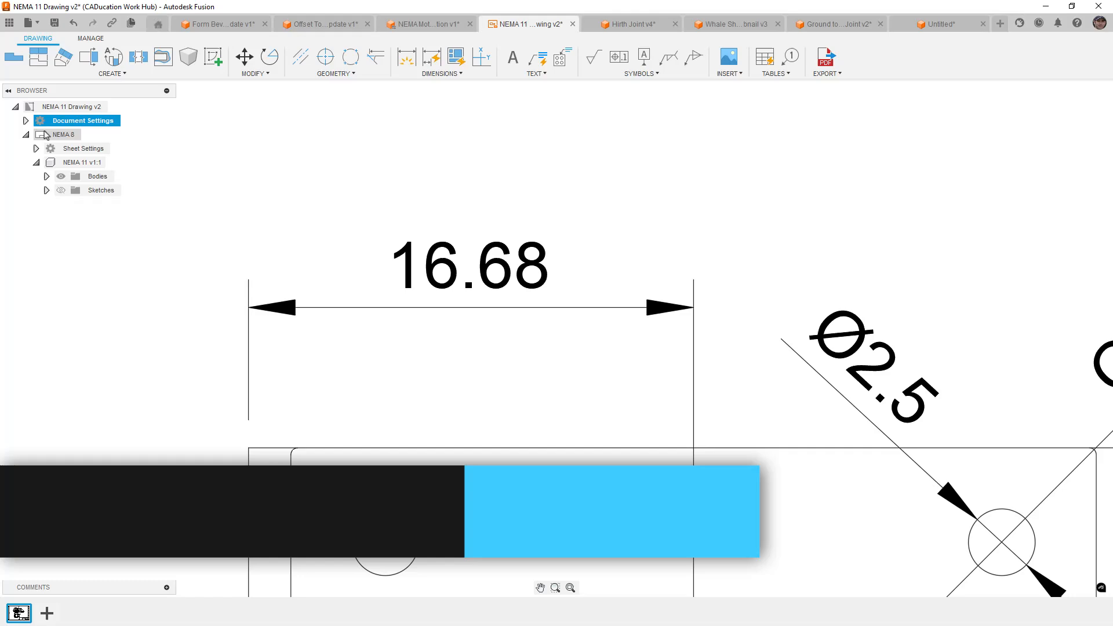
{"action": "left_click", "coordinate": [127, 121]}
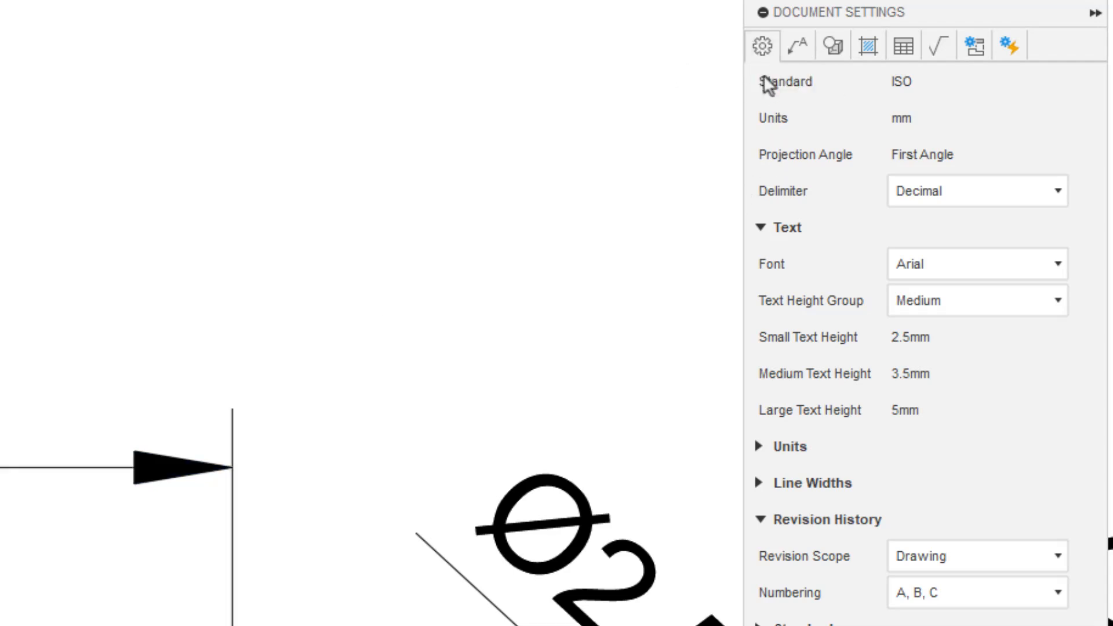
{"action": "left_click", "coordinate": [970, 197]}
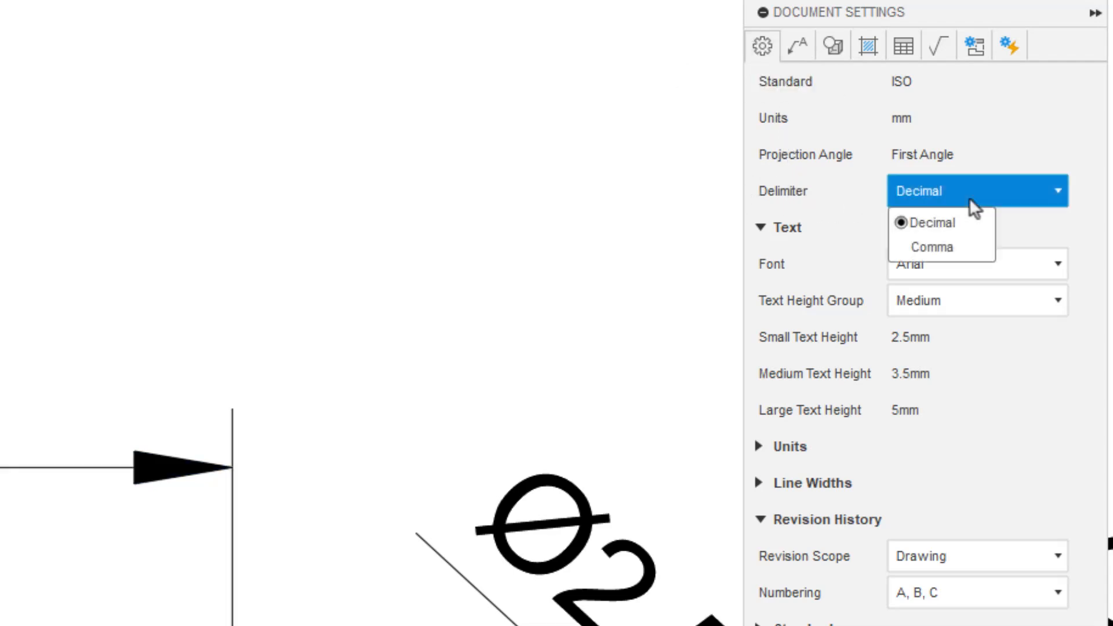
{"action": "left_click", "coordinate": [945, 247]}
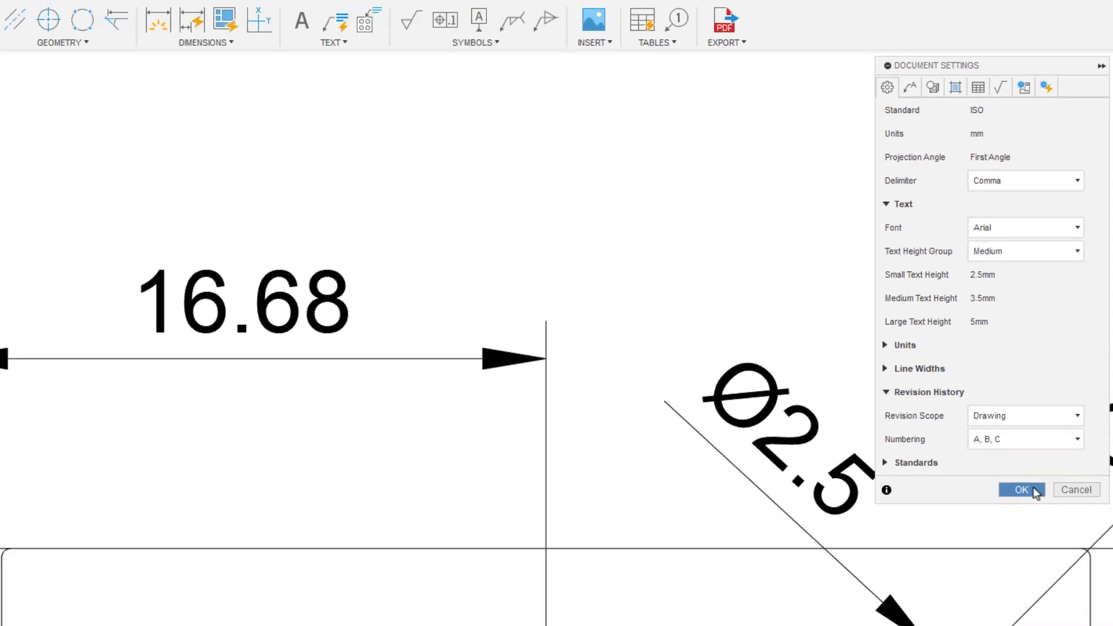
{"action": "left_click", "coordinate": [967, 489]}
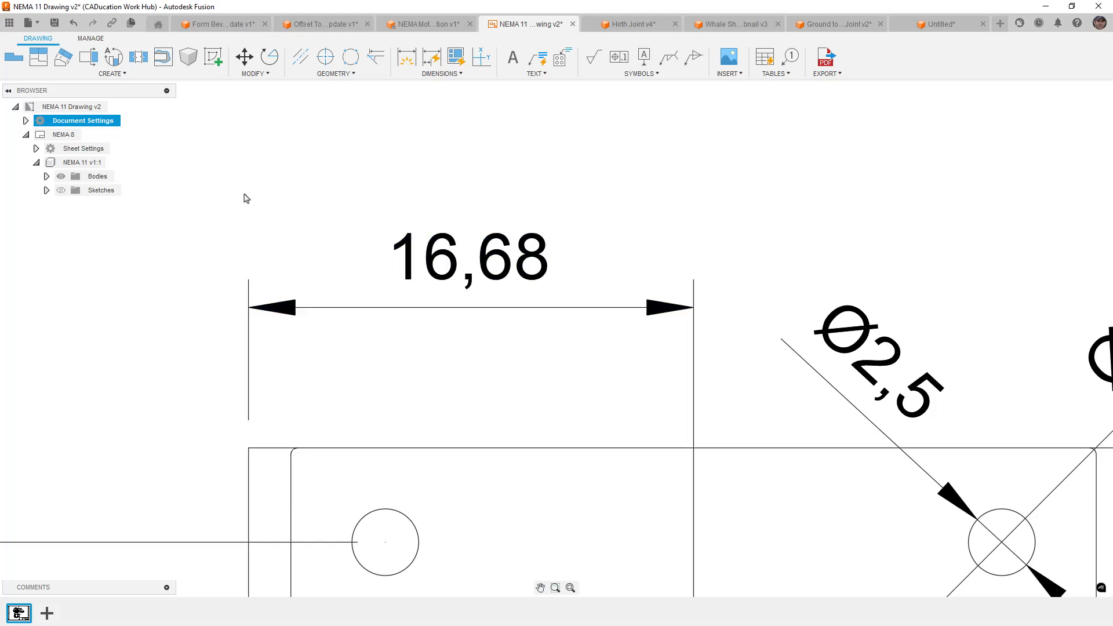
In the document's drawing automation settings, set the dimension strategy for the Sheet Metal: FlatPattern sheet type to Ordinate
{"action": "left_click", "coordinate": [127, 120]}
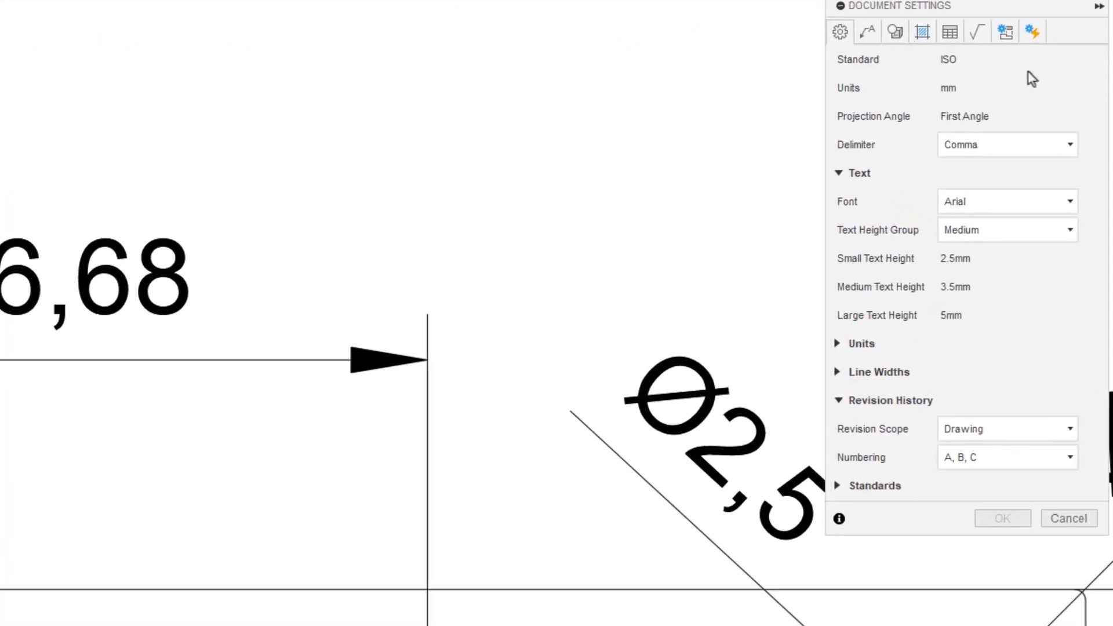
{"action": "left_click", "coordinate": [1030, 33]}
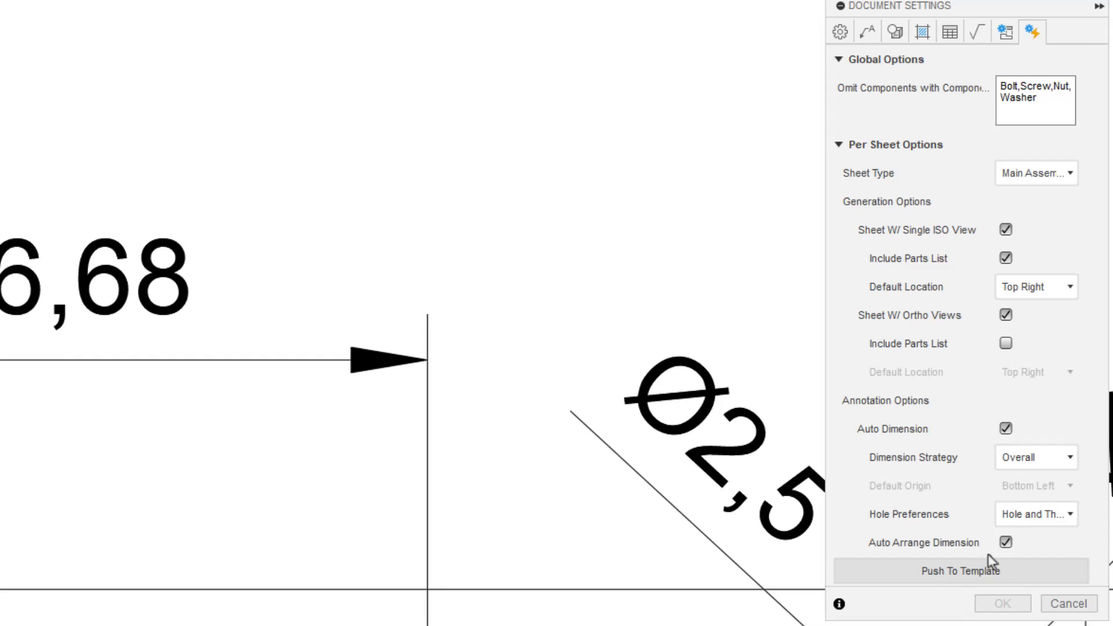
{"action": "left_click", "coordinate": [1053, 464]}
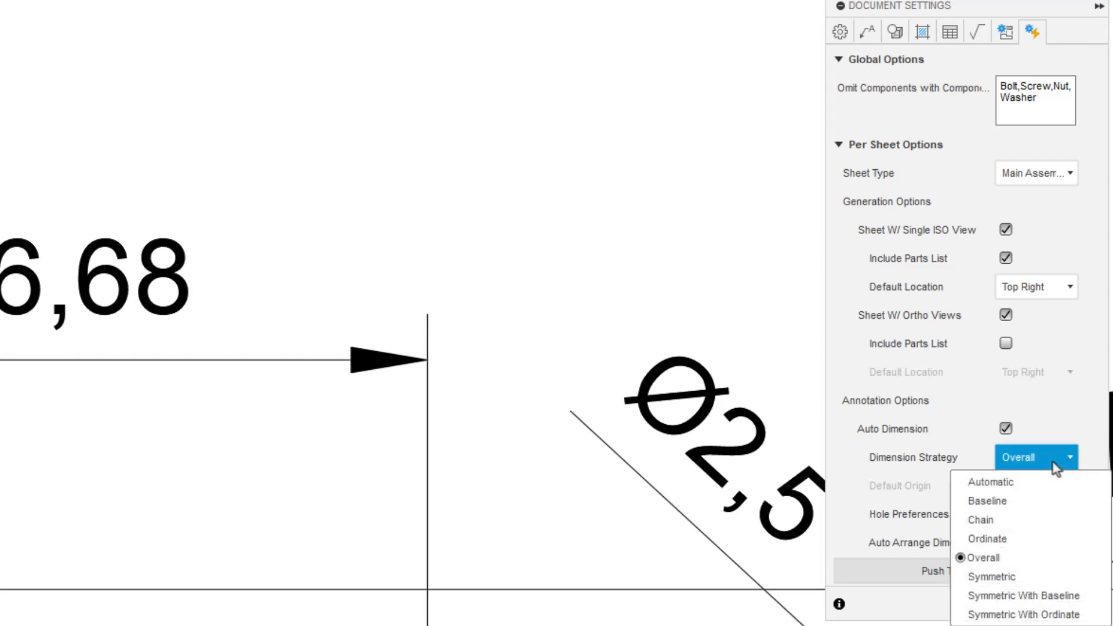
{"action": "left_click", "coordinate": [1055, 464]}
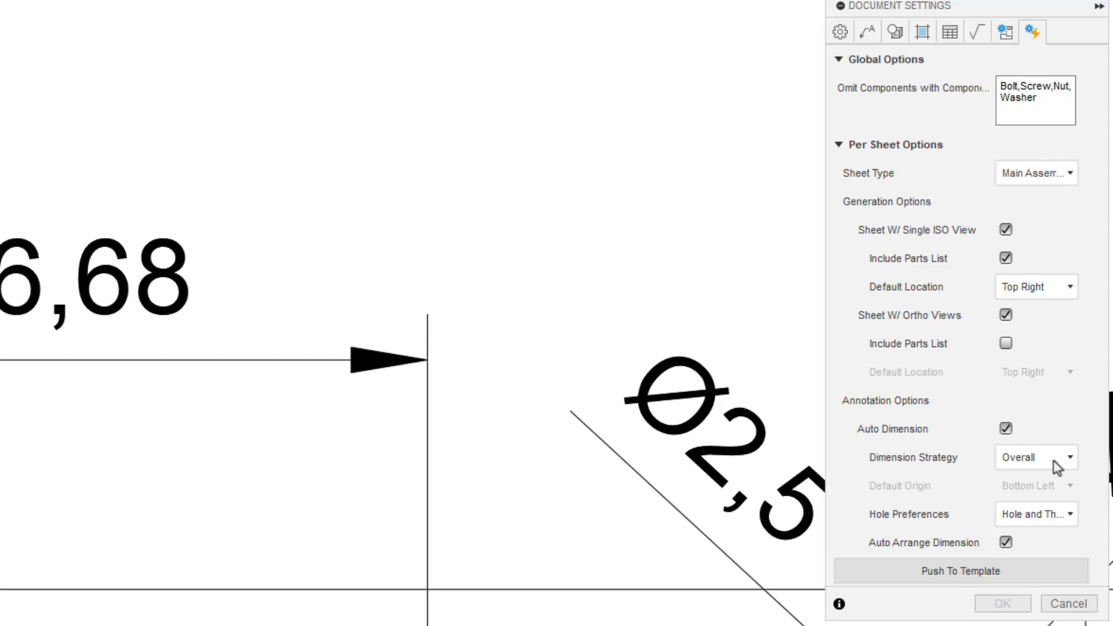
{"action": "left_click", "coordinate": [1065, 178]}
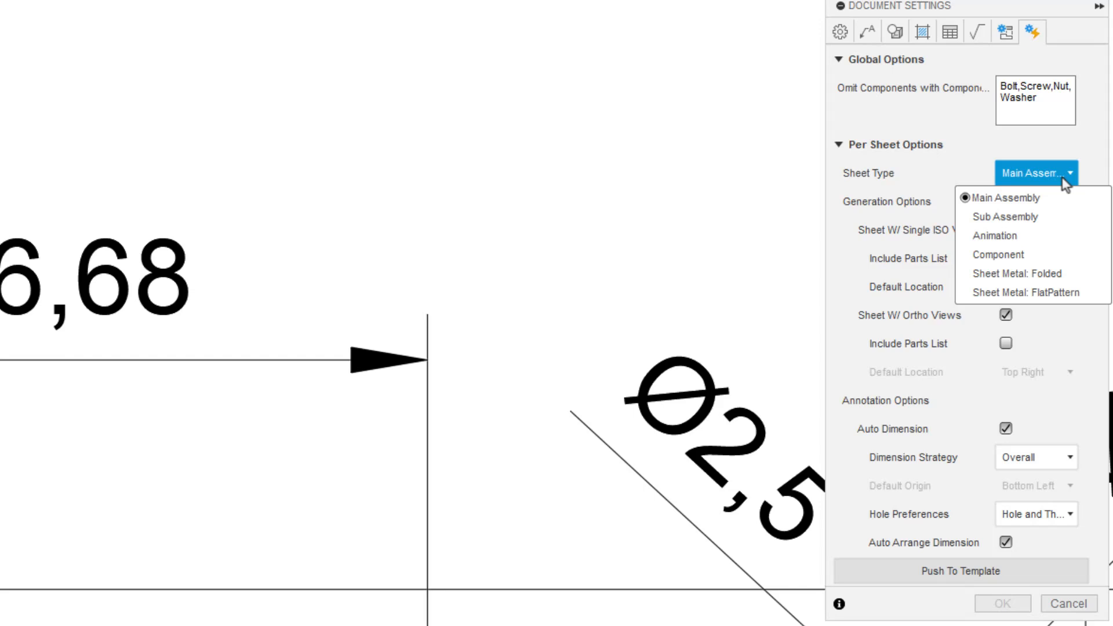
{"action": "left_click", "coordinate": [1054, 293]}
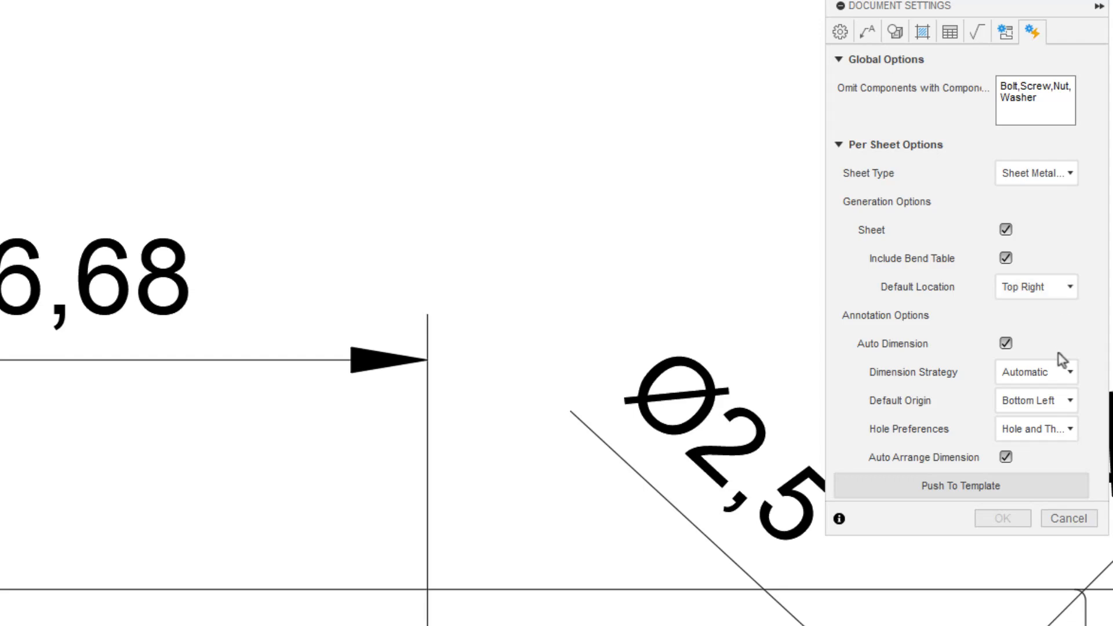
{"action": "left_click", "coordinate": [1042, 371]}
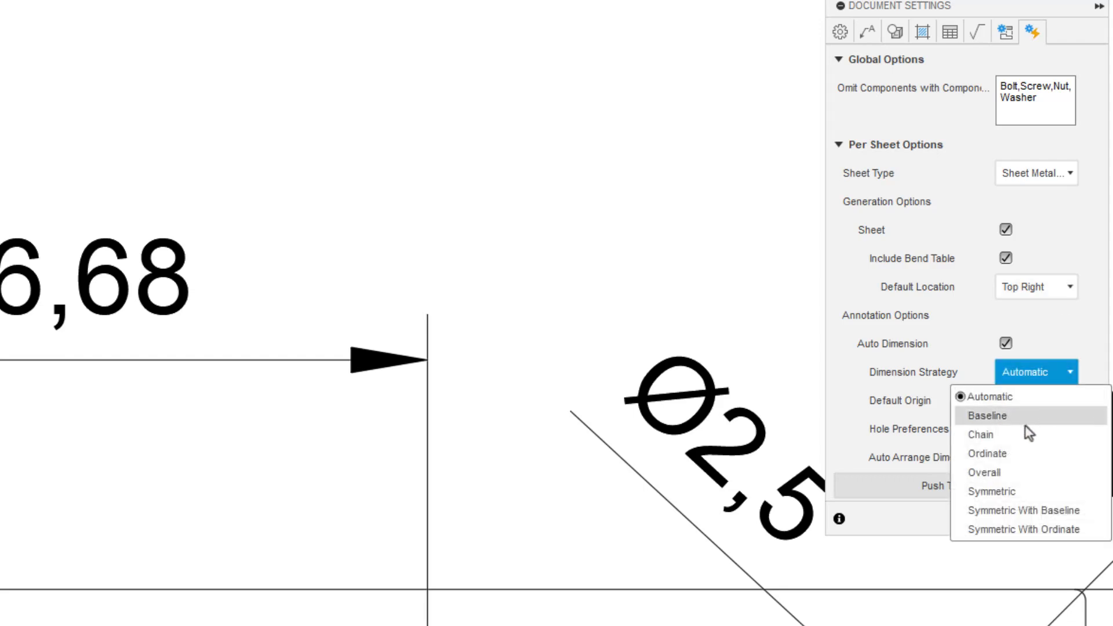
{"action": "left_click", "coordinate": [1025, 454]}
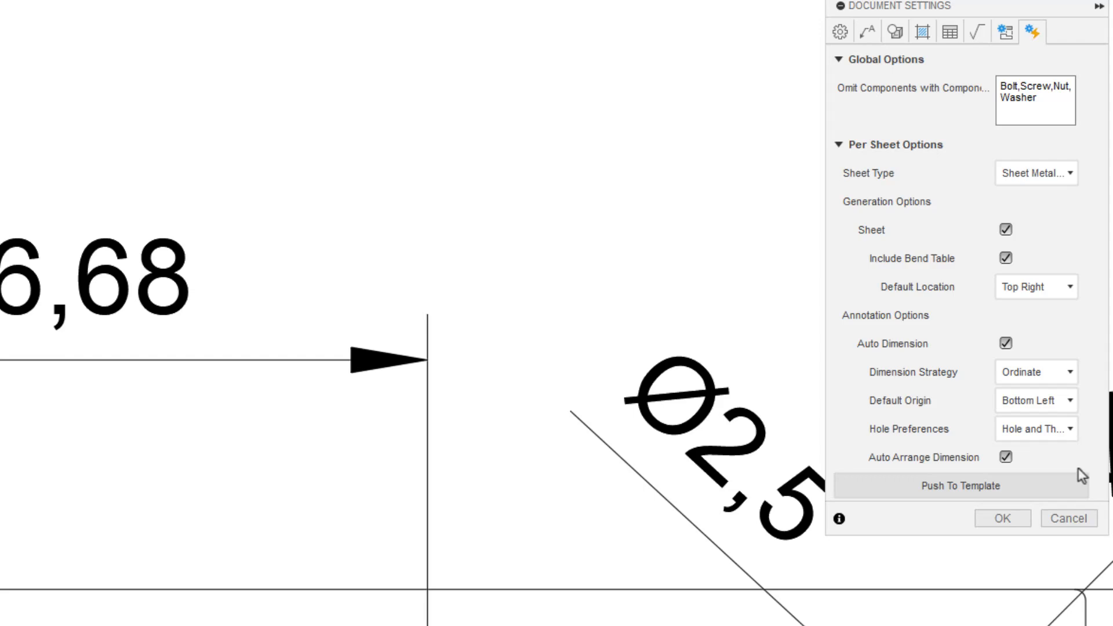
Set the dimension strategy for the Main Assembly sheet type to Automatic and apply the document settings
{"action": "left_click", "coordinate": [1065, 172]}
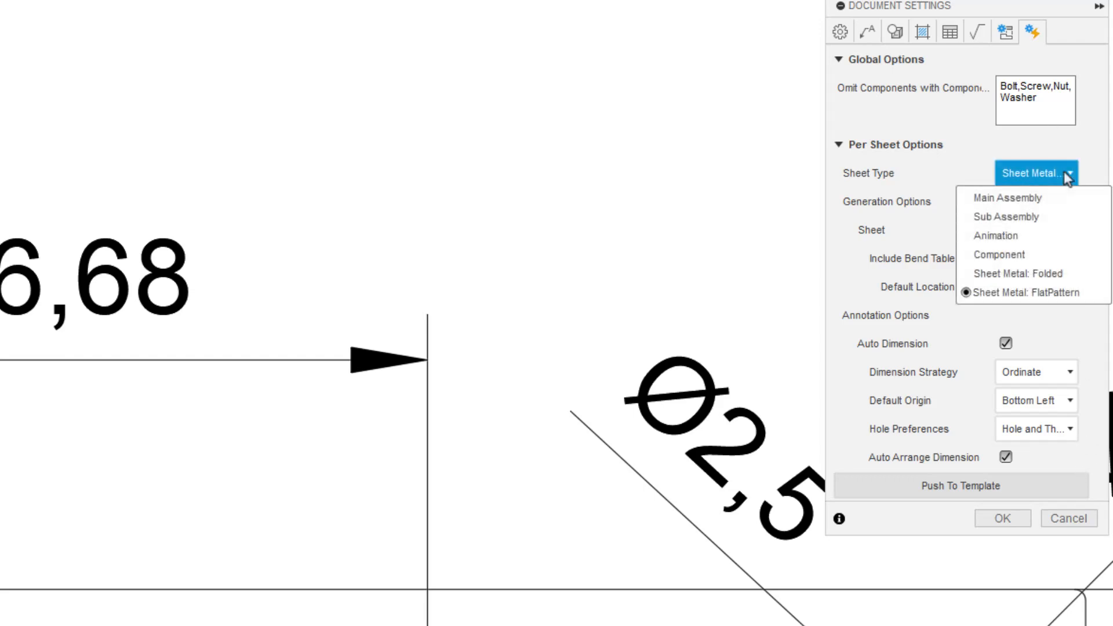
{"action": "left_click", "coordinate": [1032, 200]}
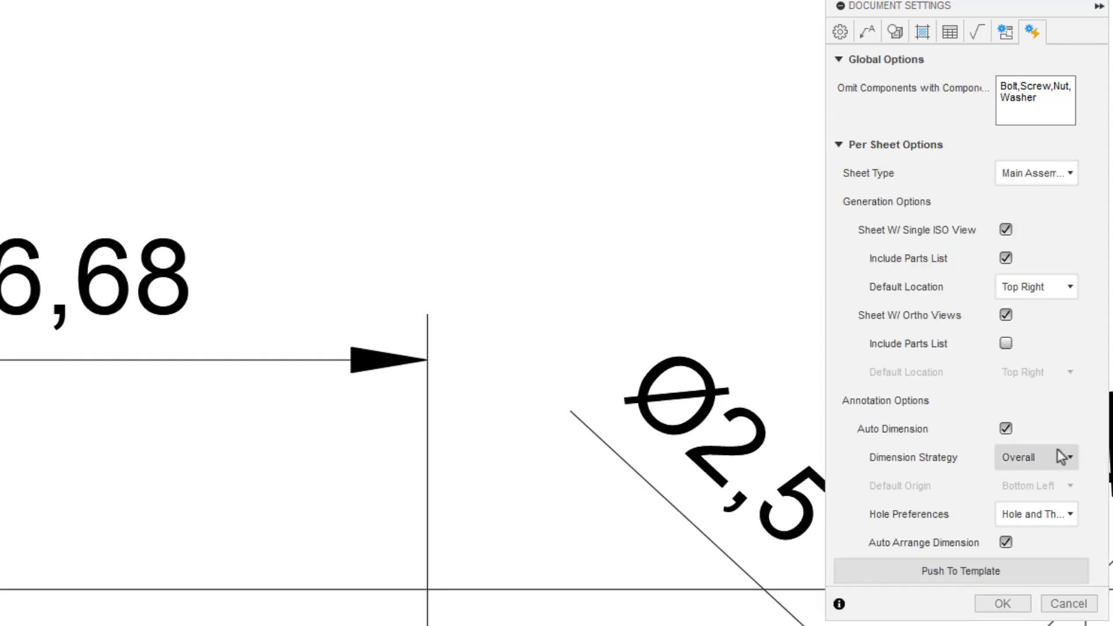
{"action": "left_click", "coordinate": [1059, 459]}
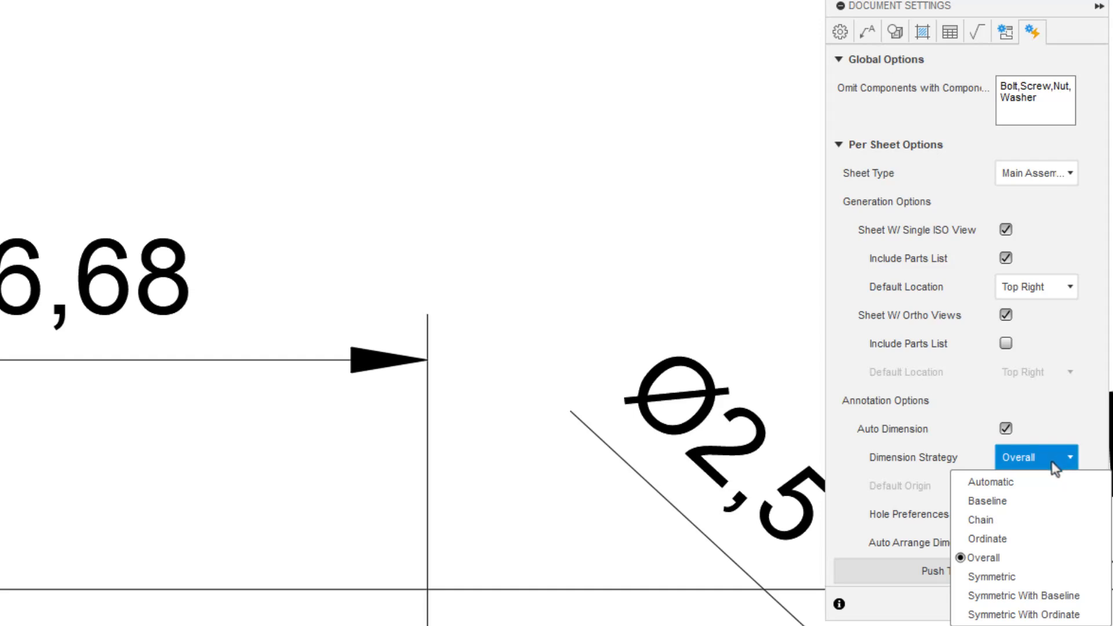
{"action": "left_click", "coordinate": [1041, 481]}
{"action": "left_click", "coordinate": [1038, 458]}
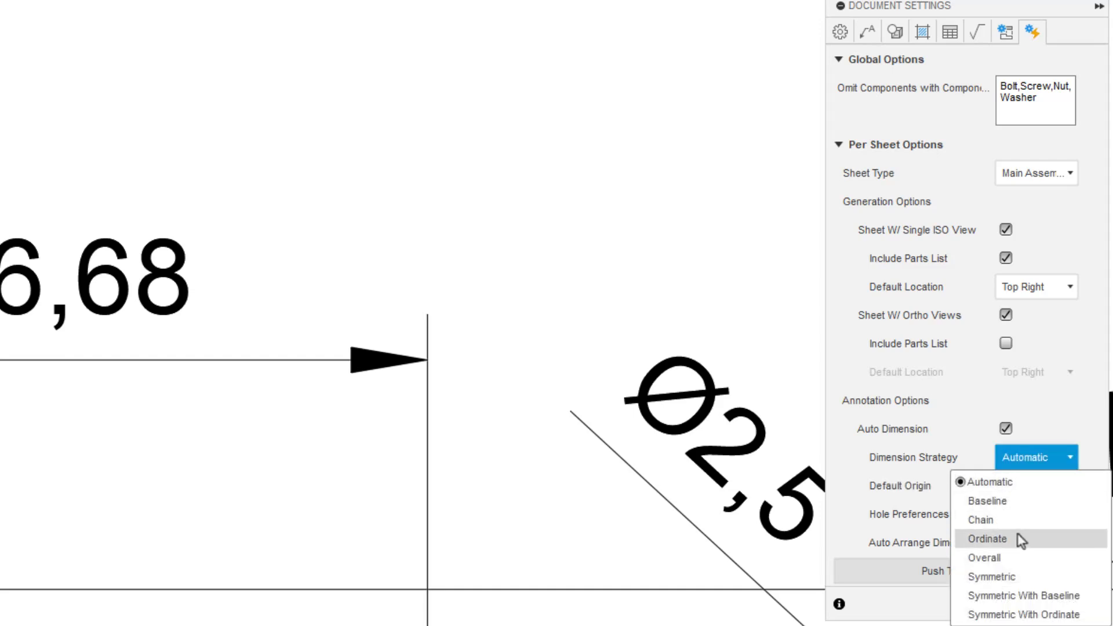
{"action": "left_click", "coordinate": [1047, 458]}
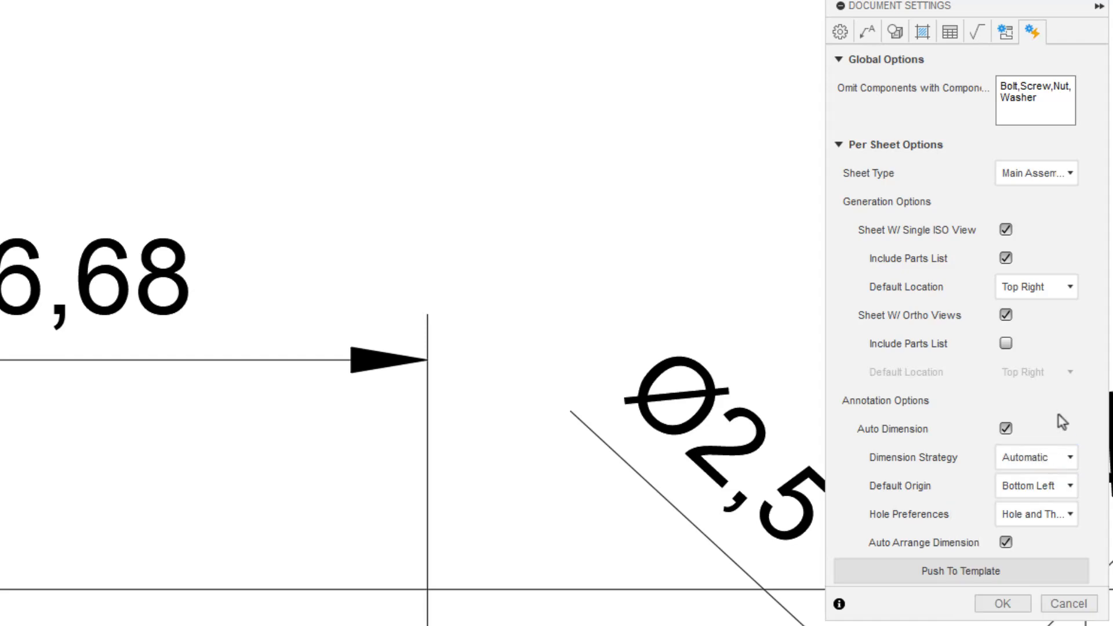
{"action": "left_click", "coordinate": [1003, 604]}
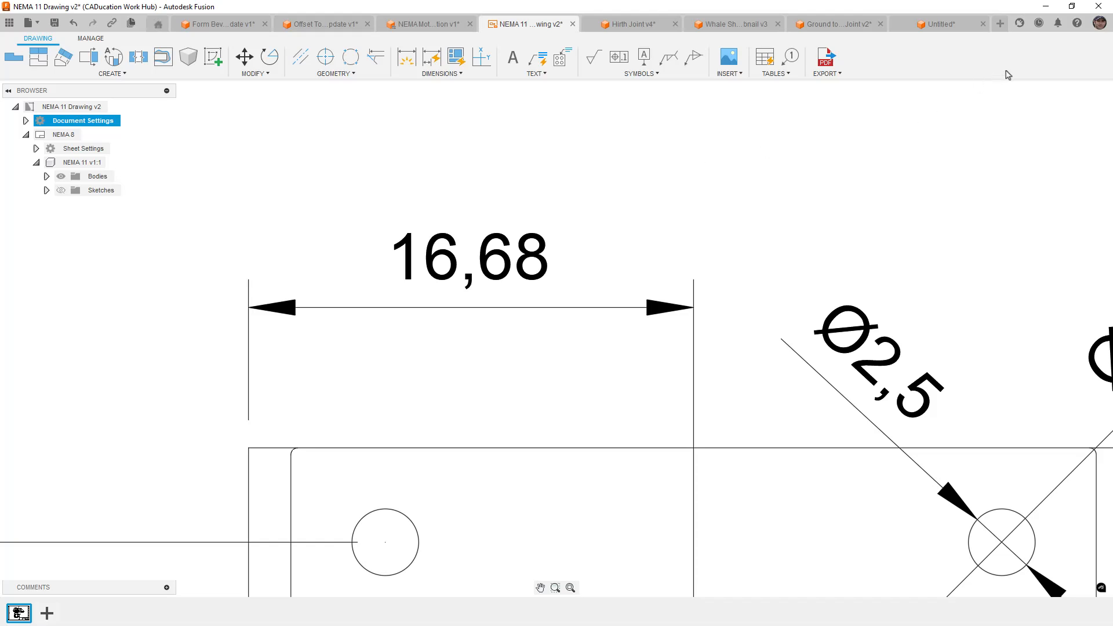
Open the help options that include the What's New entry
{"action": "left_click", "coordinate": [1078, 23]}
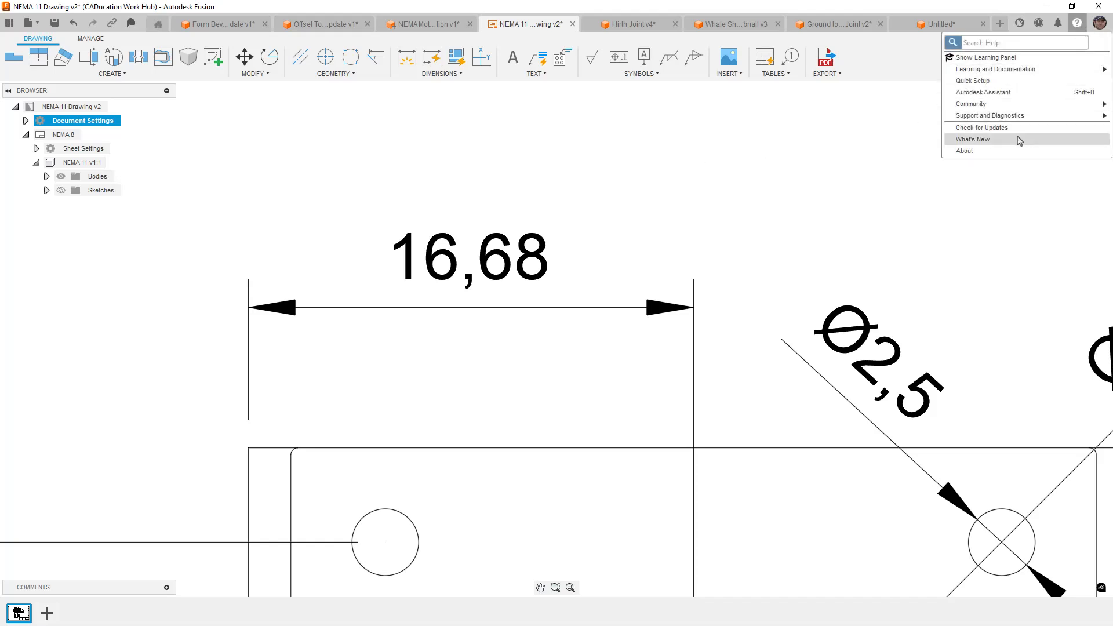